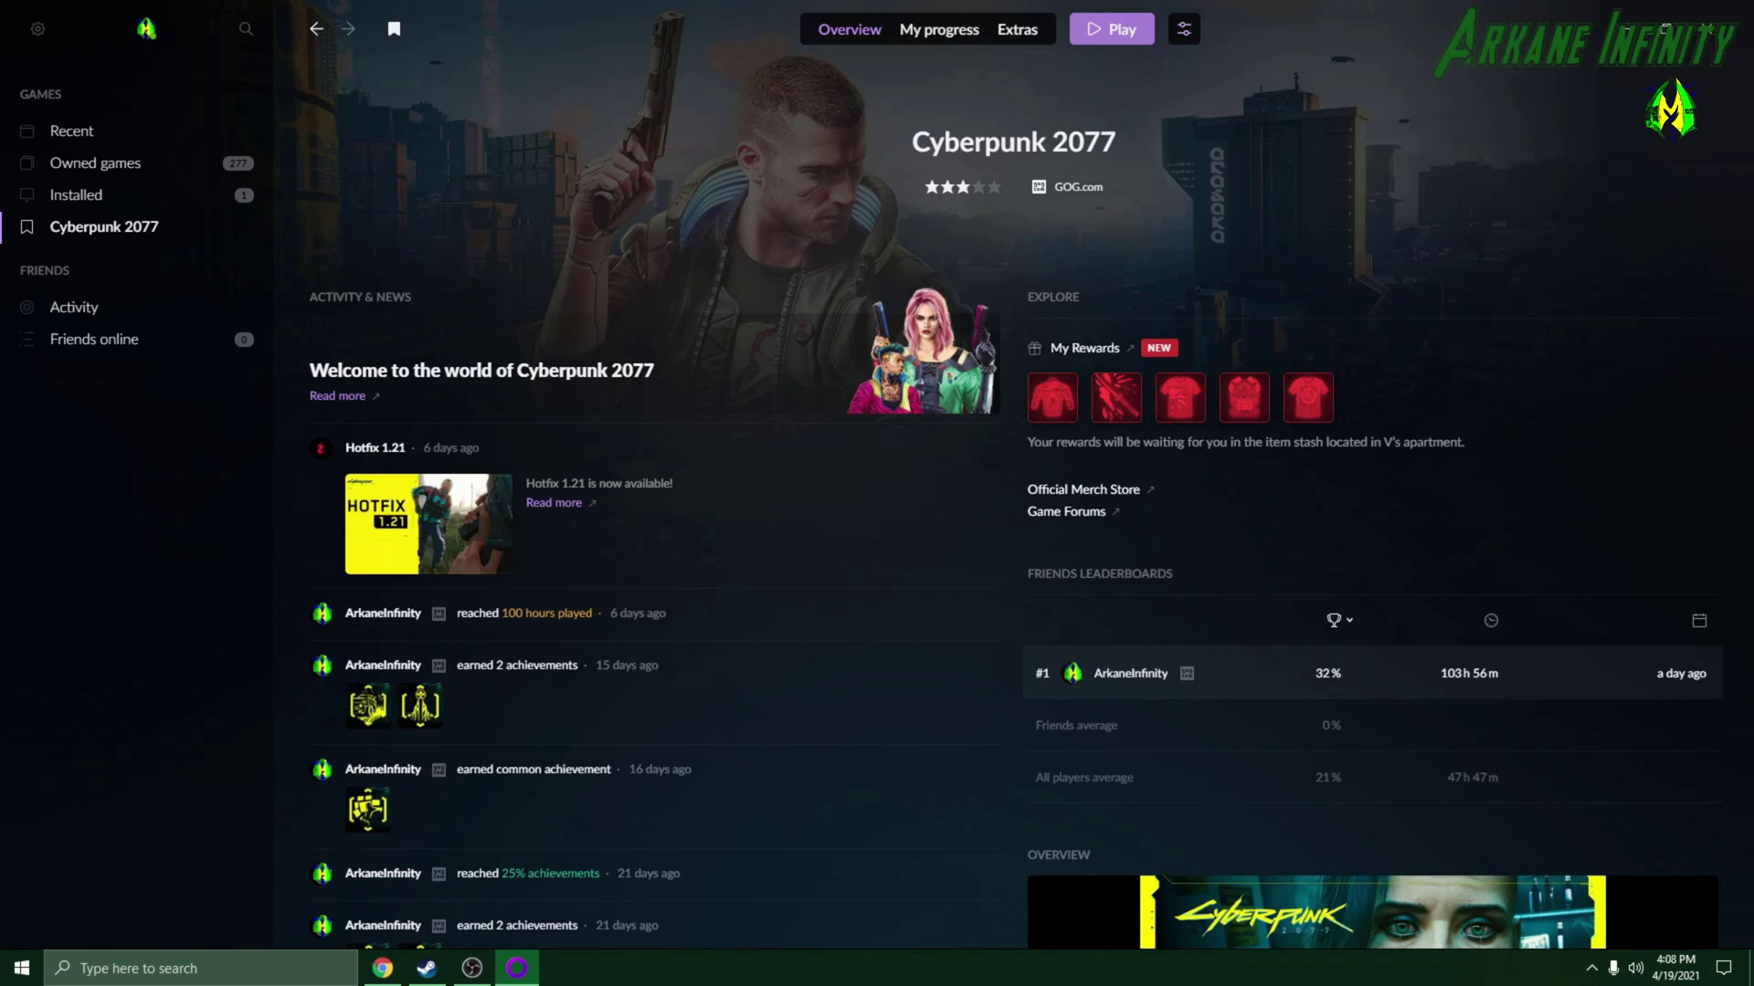
left_click(1183, 28)
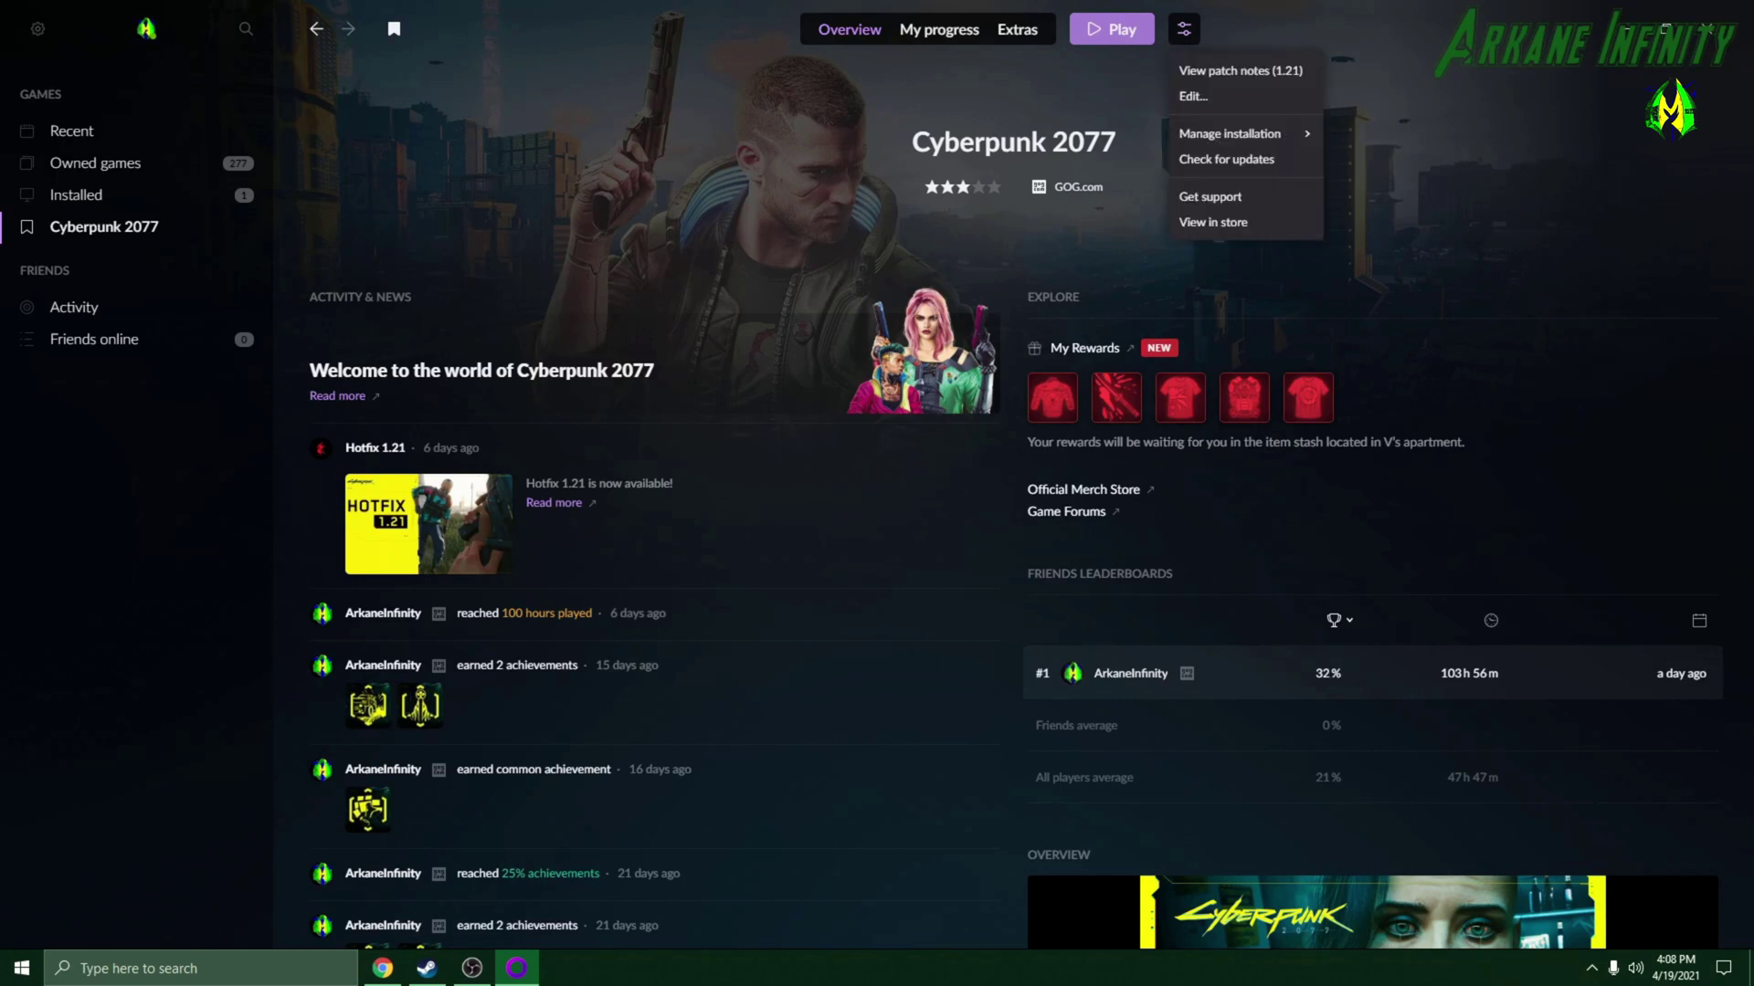
mouse_move(1244, 133)
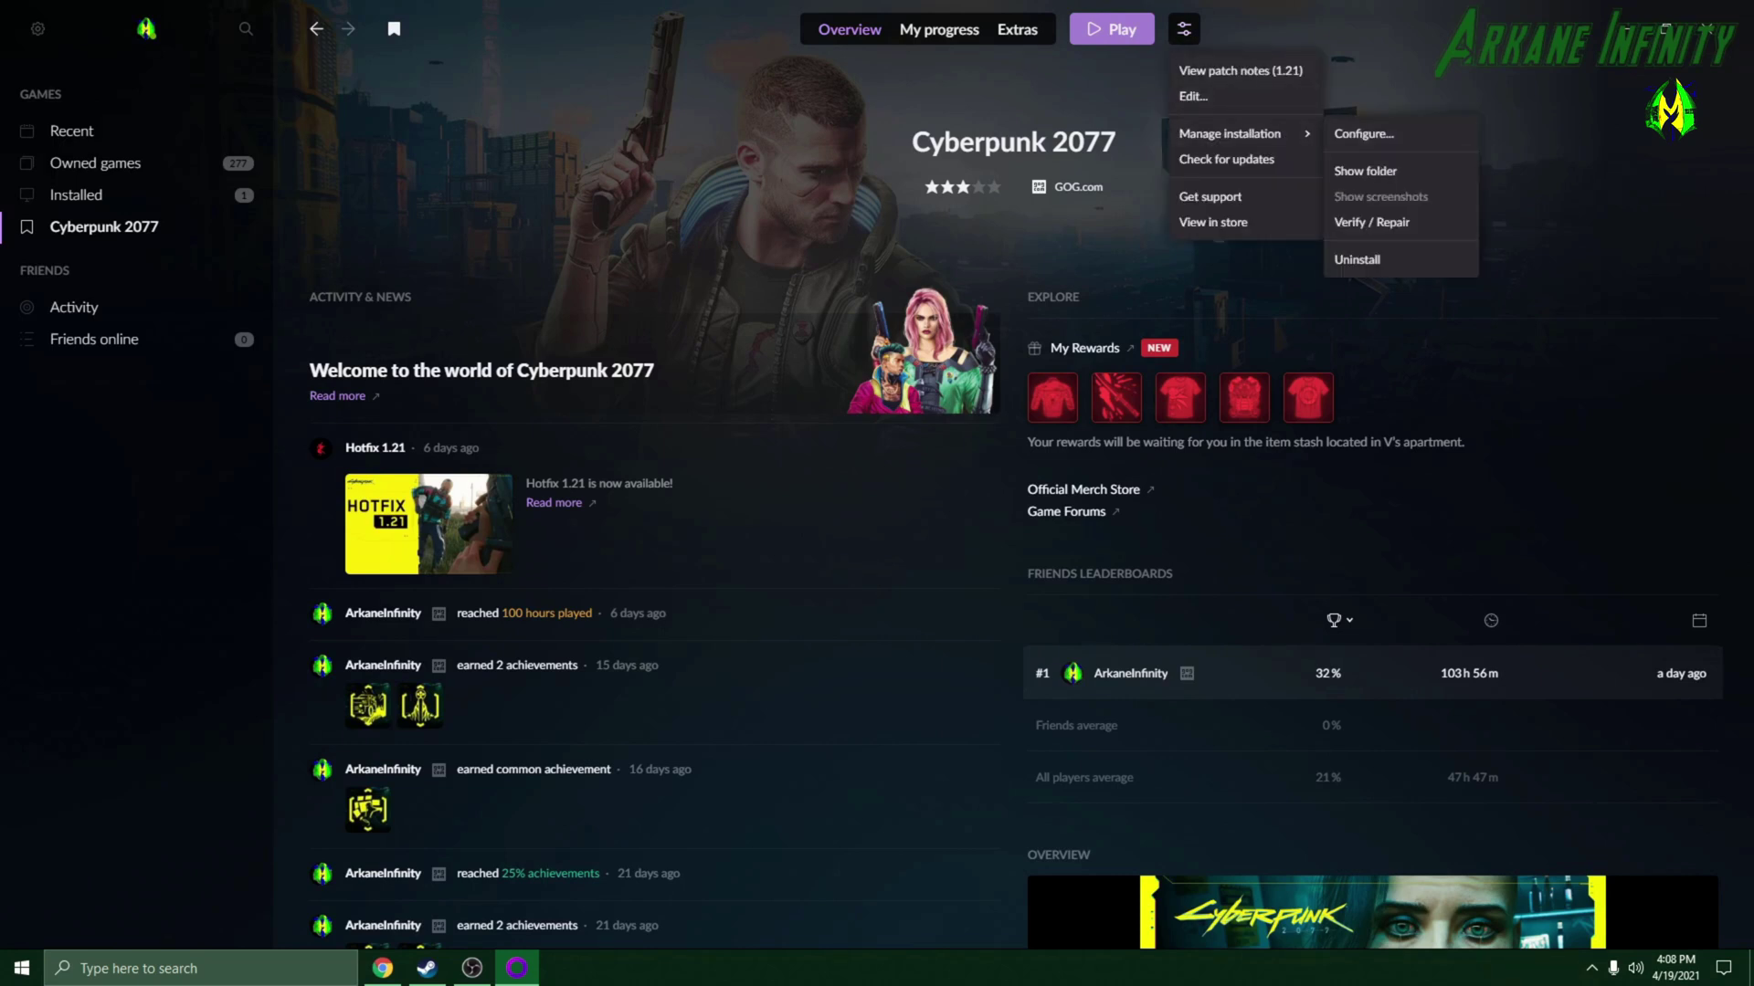
left_click(1364, 171)
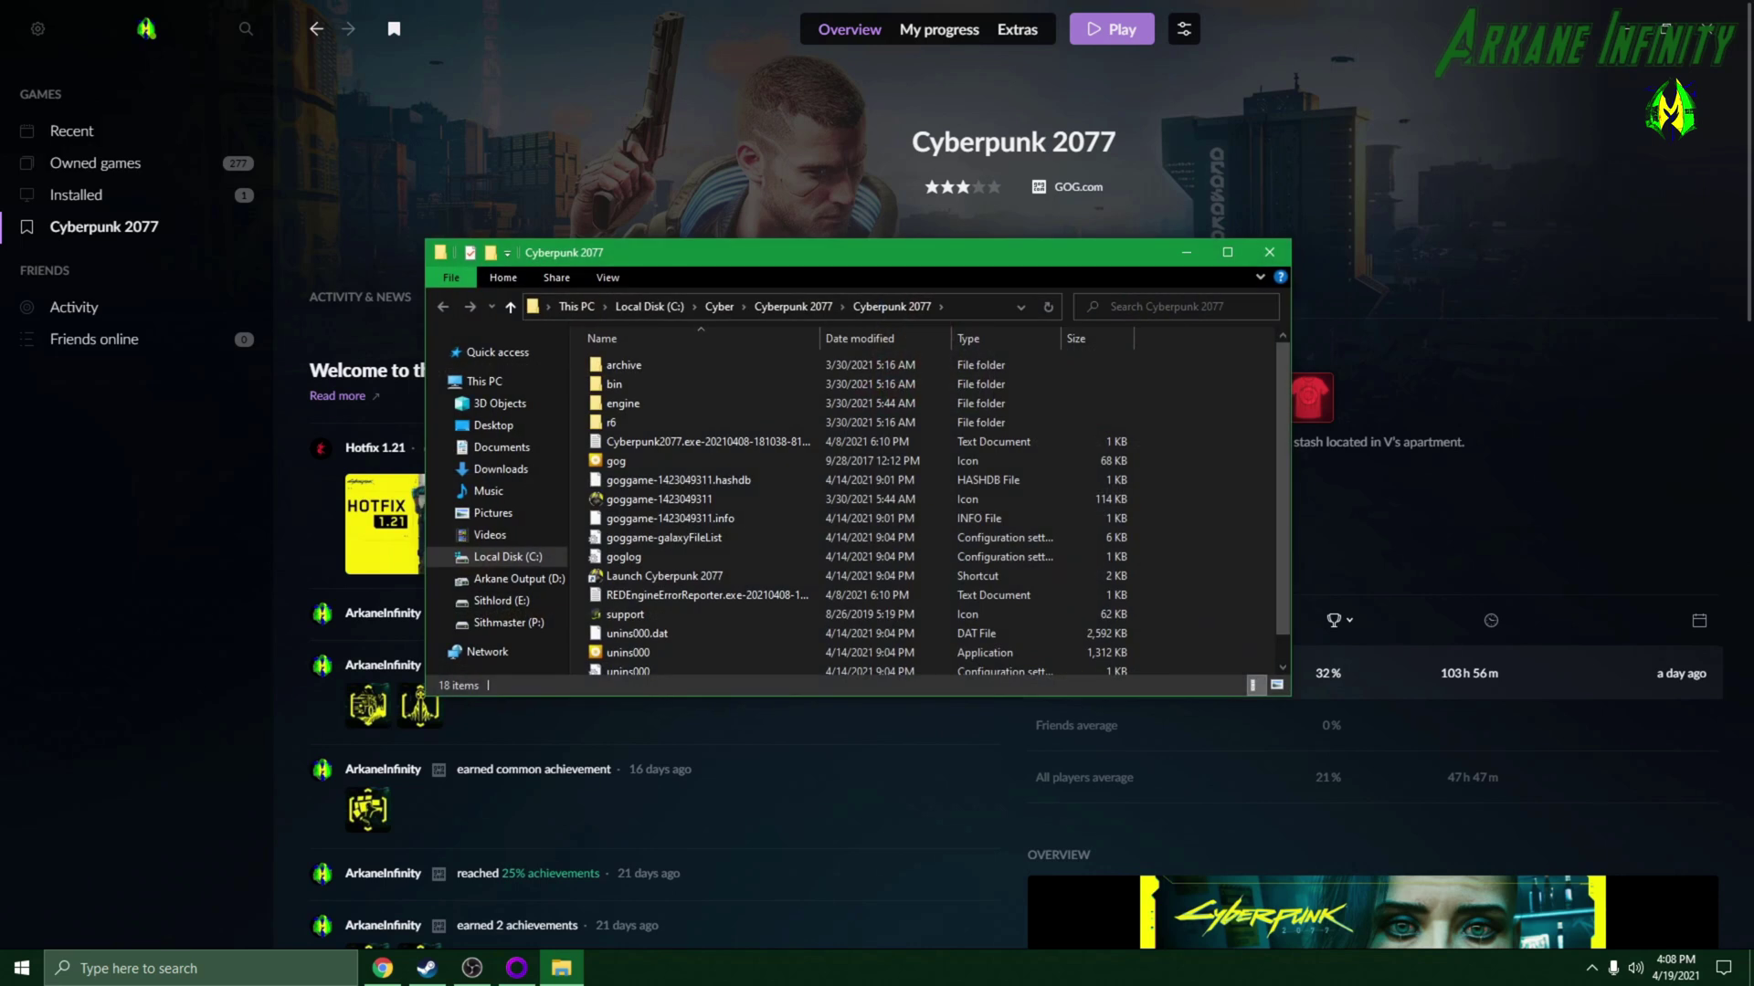
left_click(1624, 28)
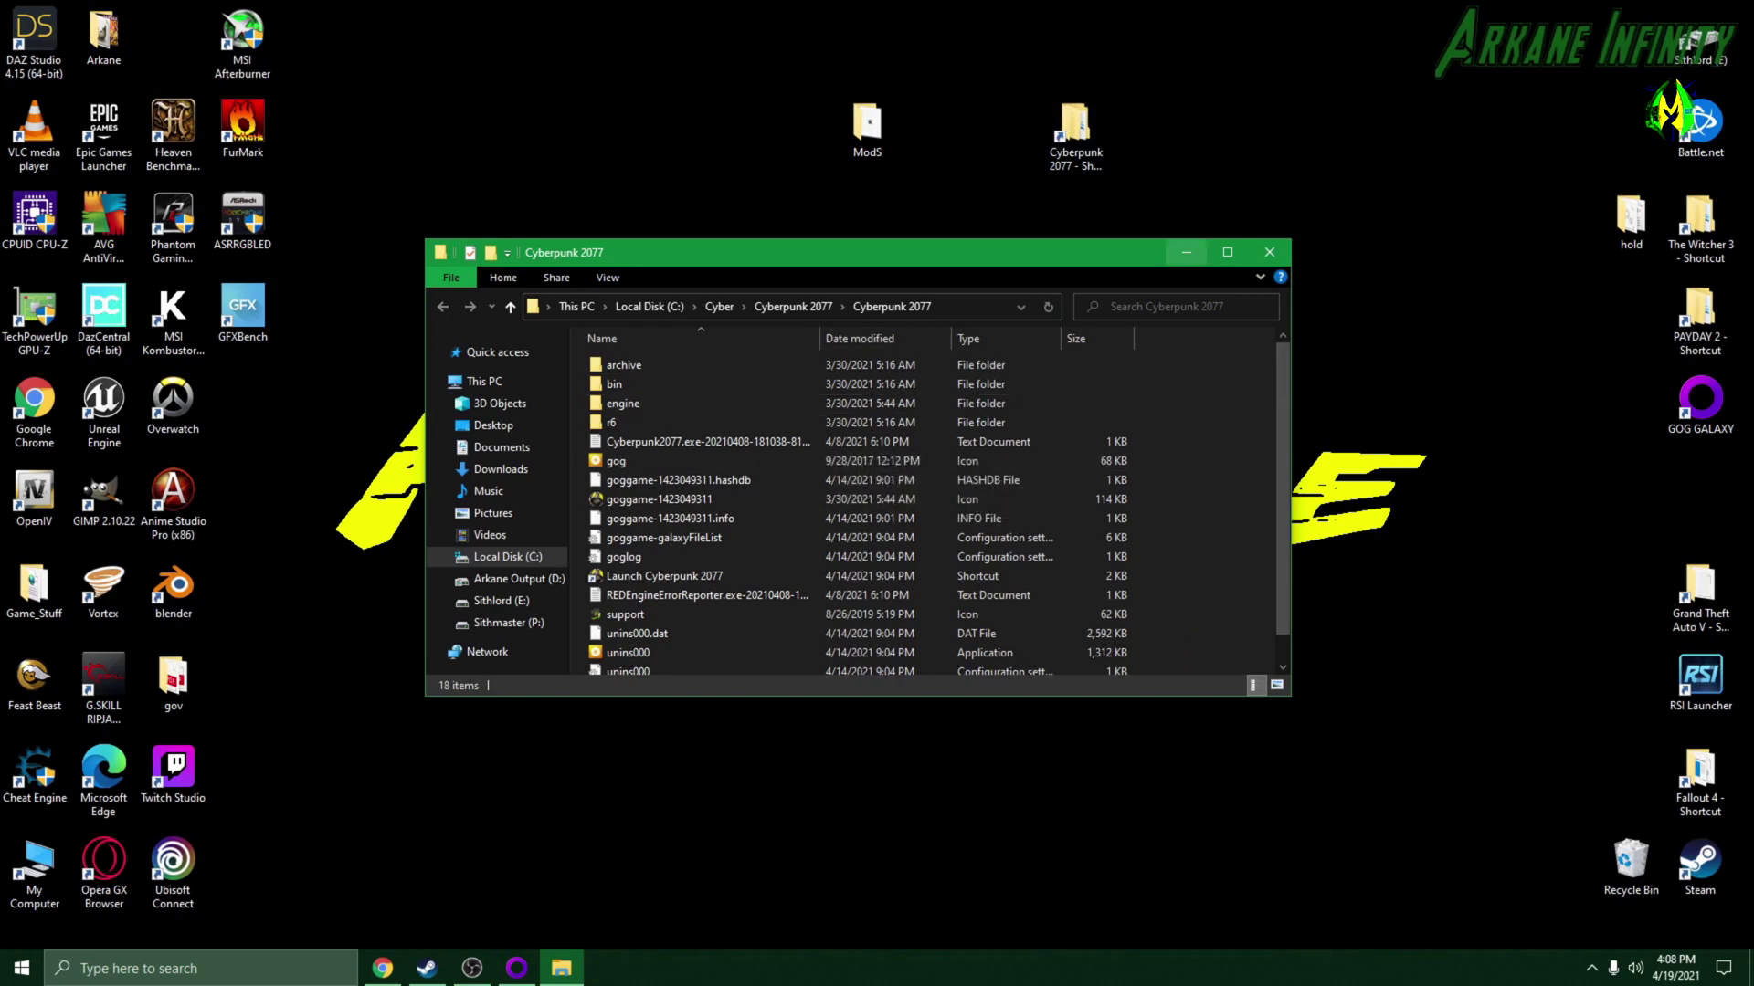
left_click(1268, 252)
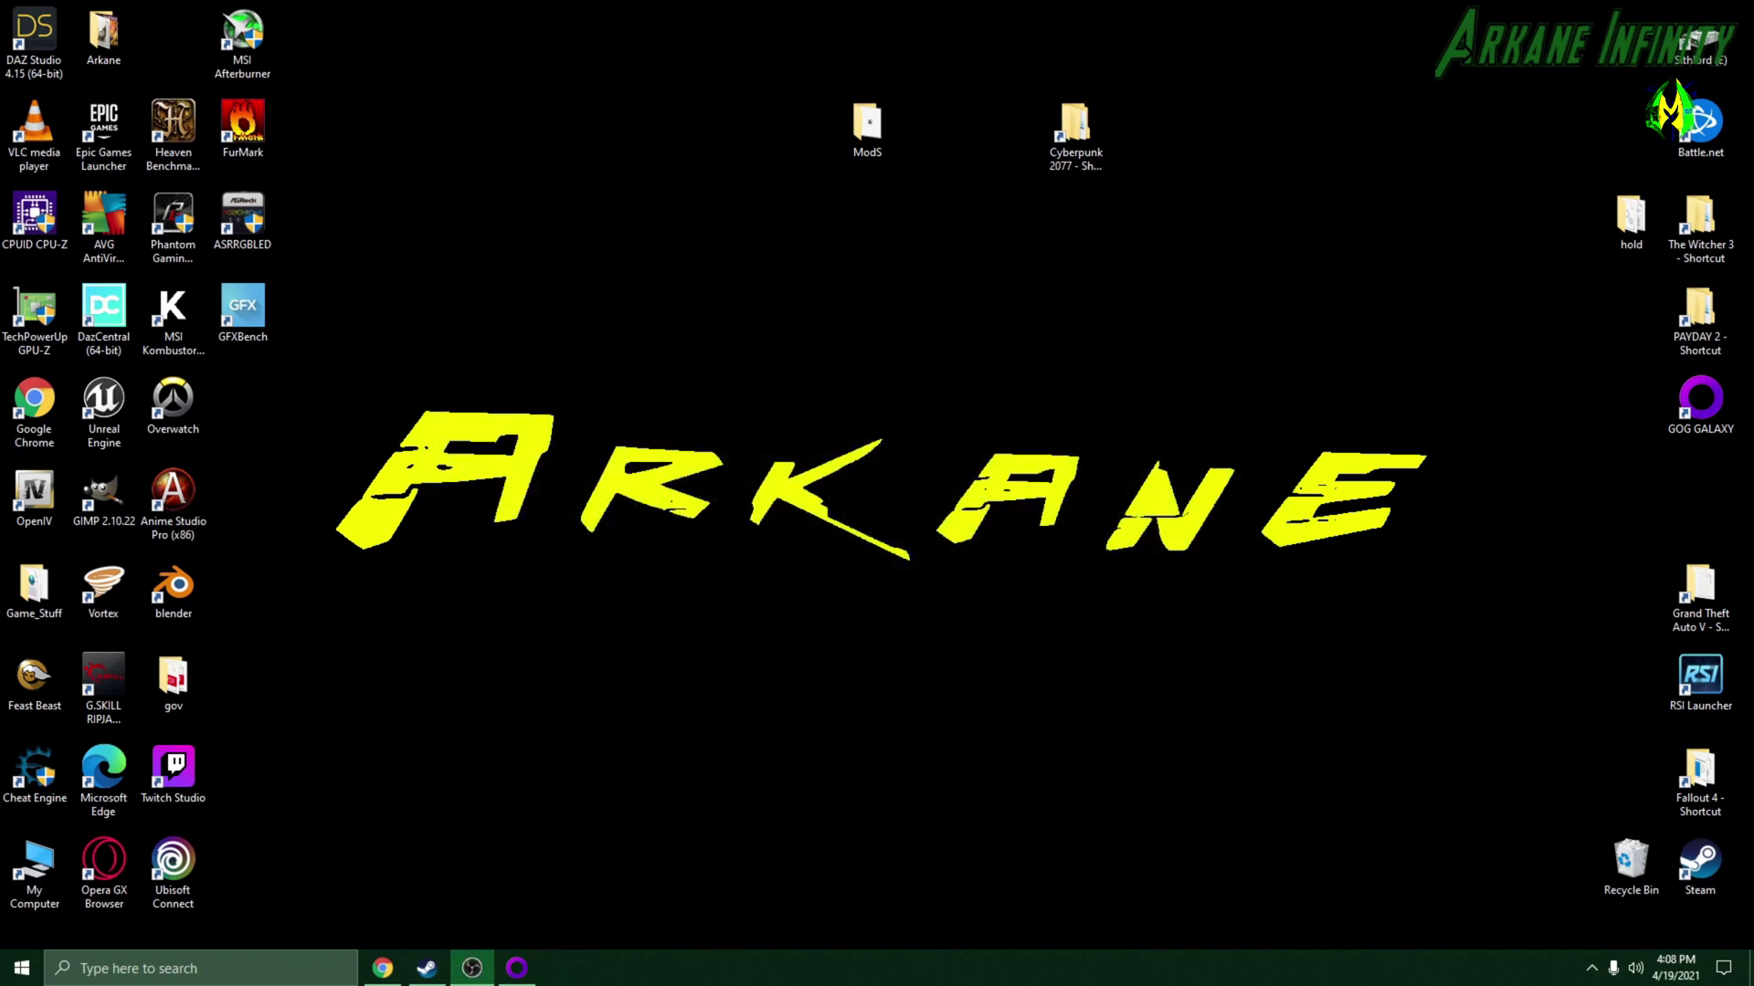
Step: Switch to GOG Galaxy and show the Cyberpunk 2077 installation folder
left_click(516, 967)
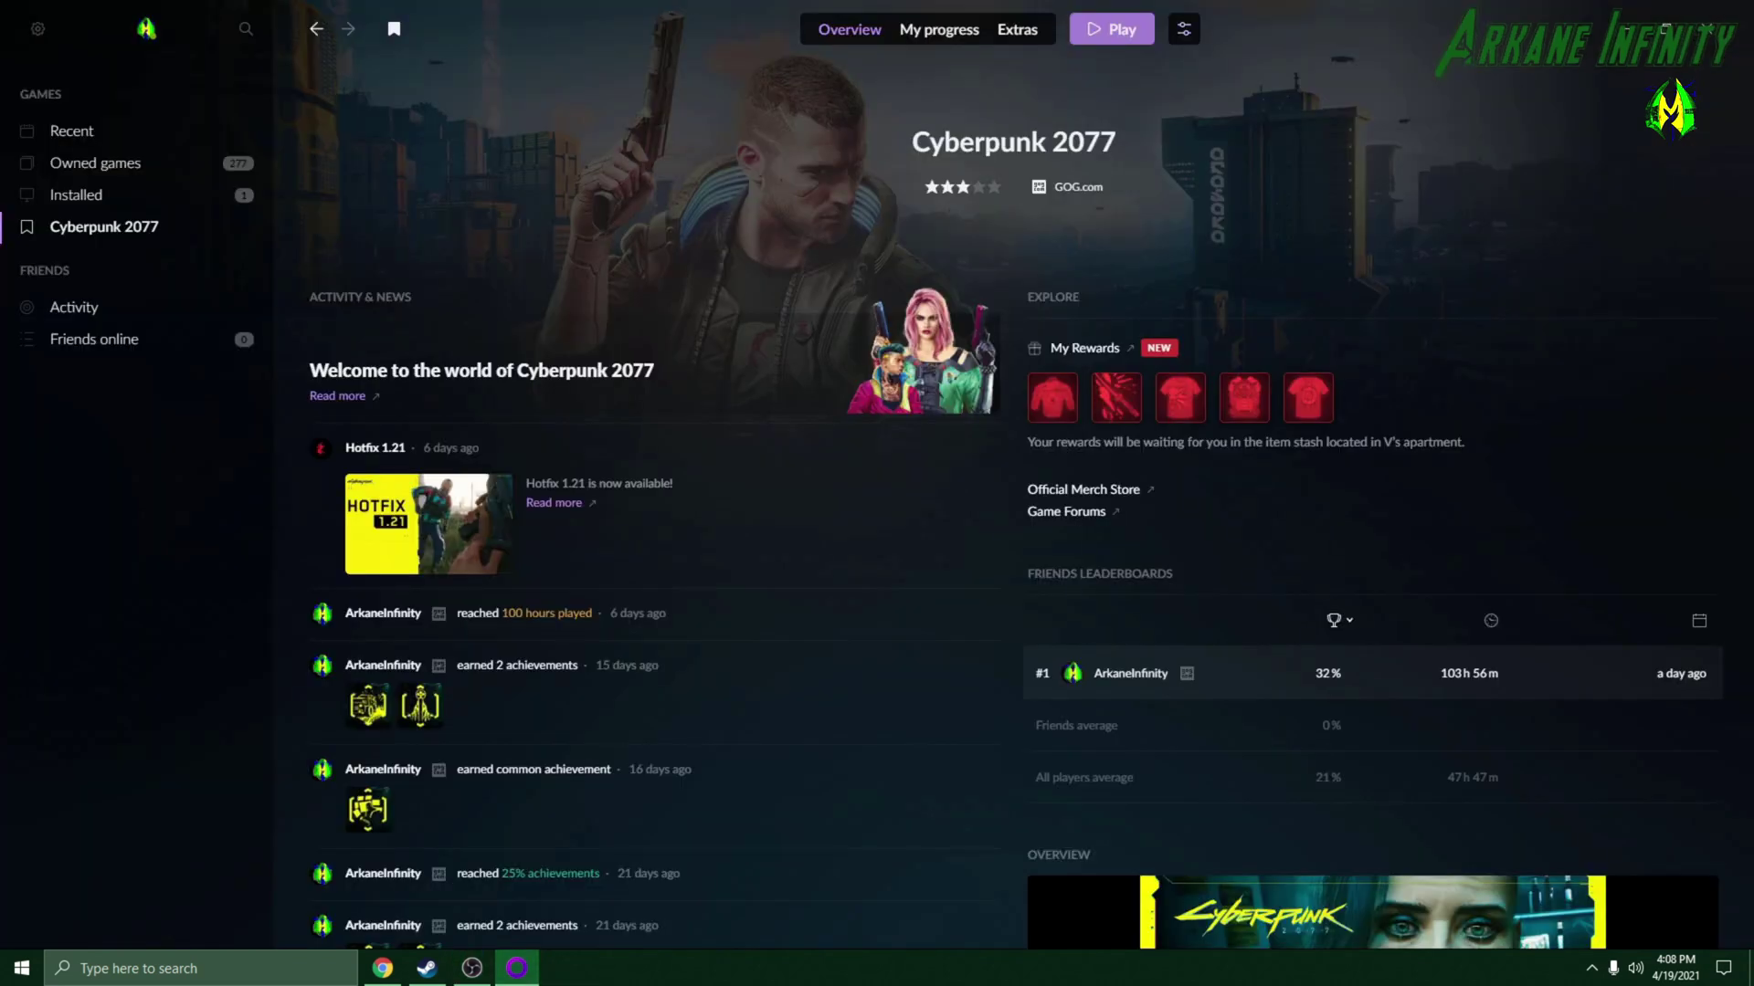
left_click(1182, 28)
mouse_move(1244, 133)
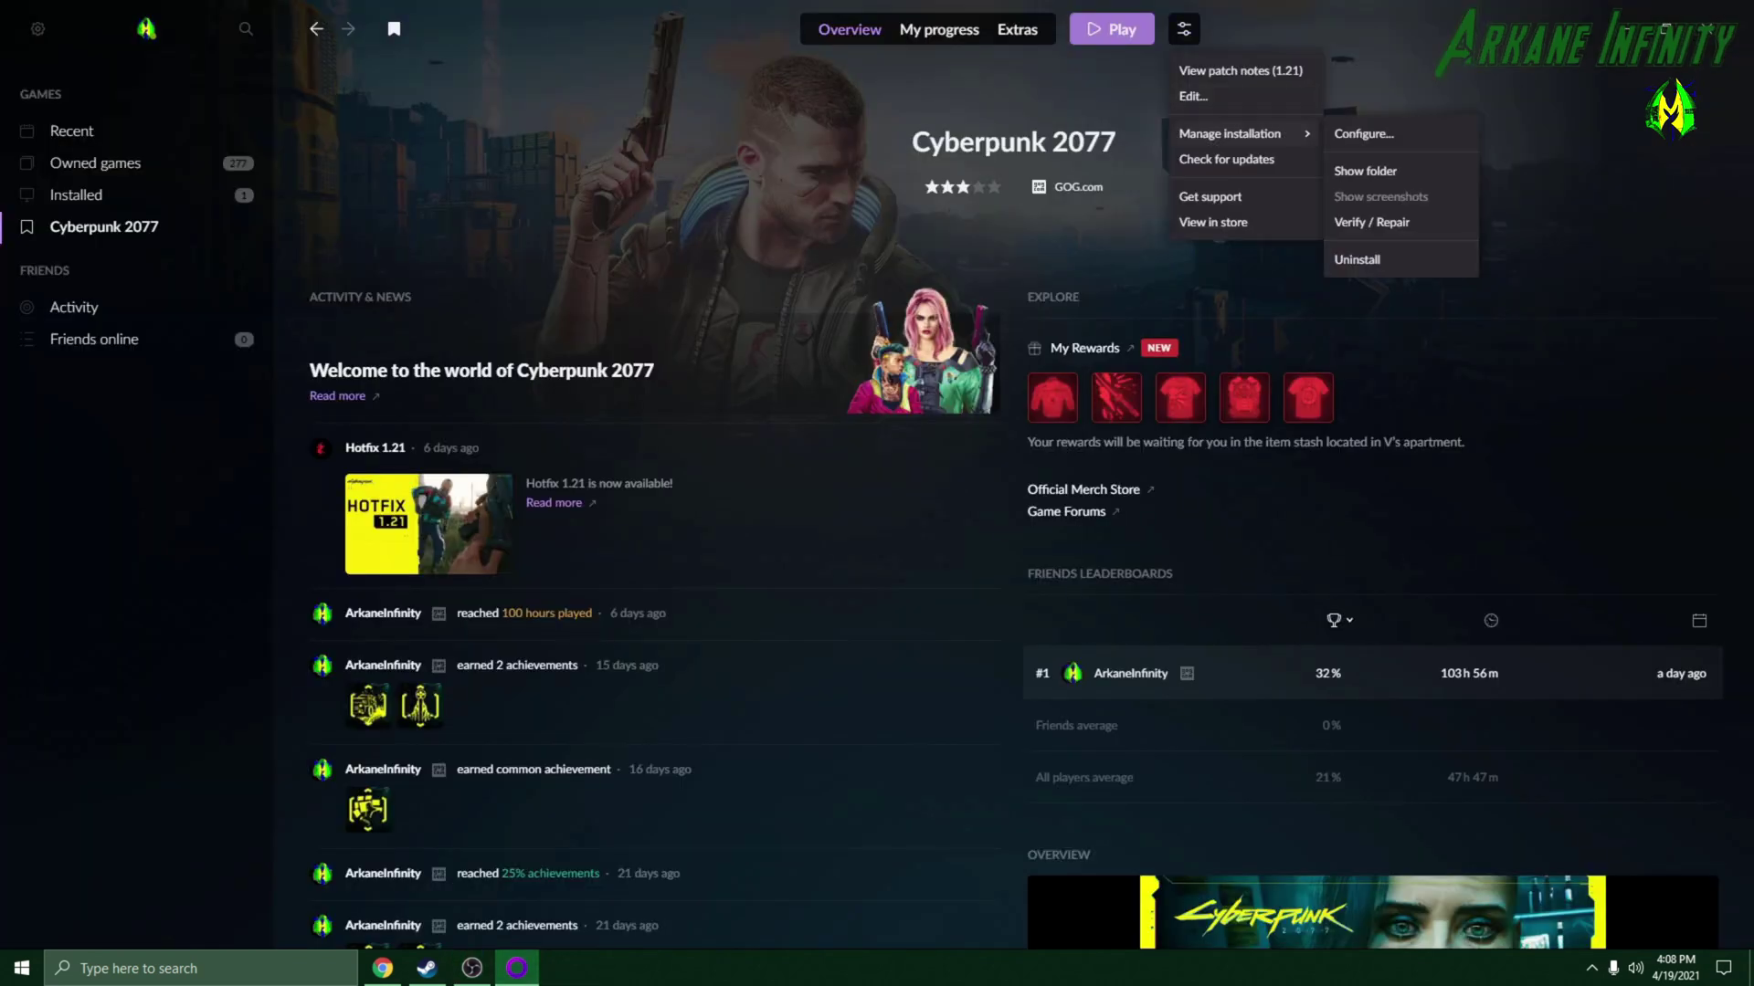
left_click(1364, 171)
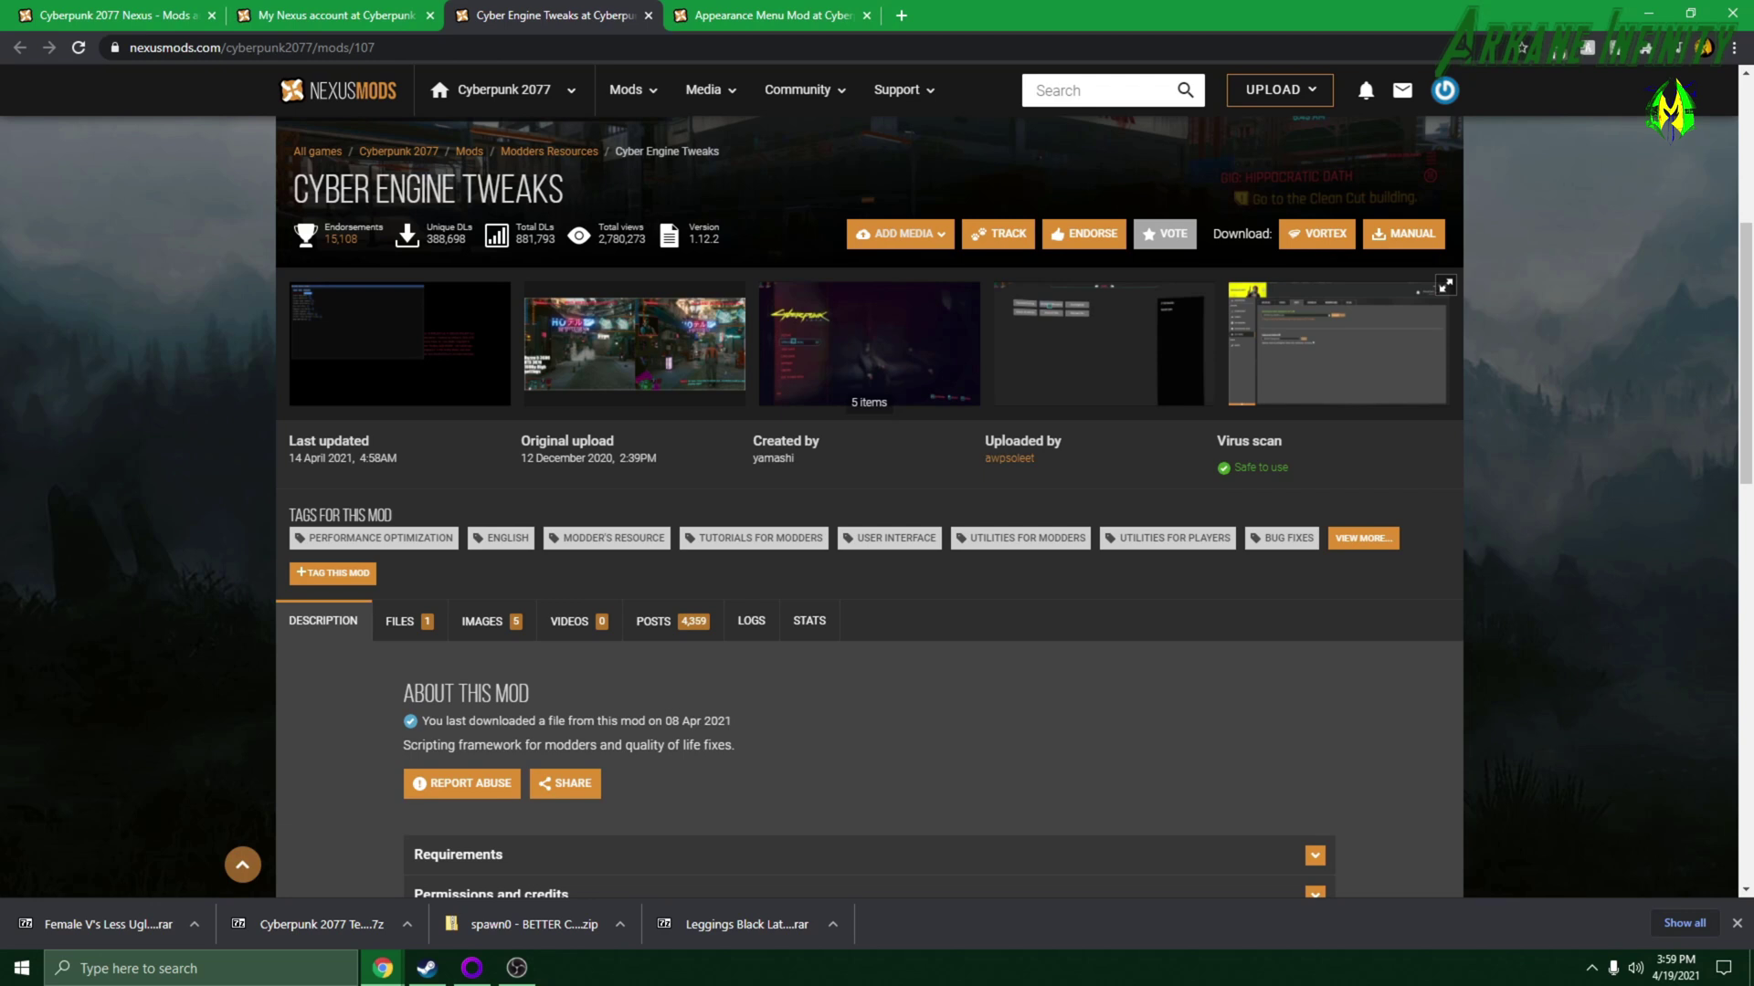
Step: Close the Cyber Engine Tweaks page and look over the Appearance Menu Mod page on Nexus Mods
key("ctrl+w")
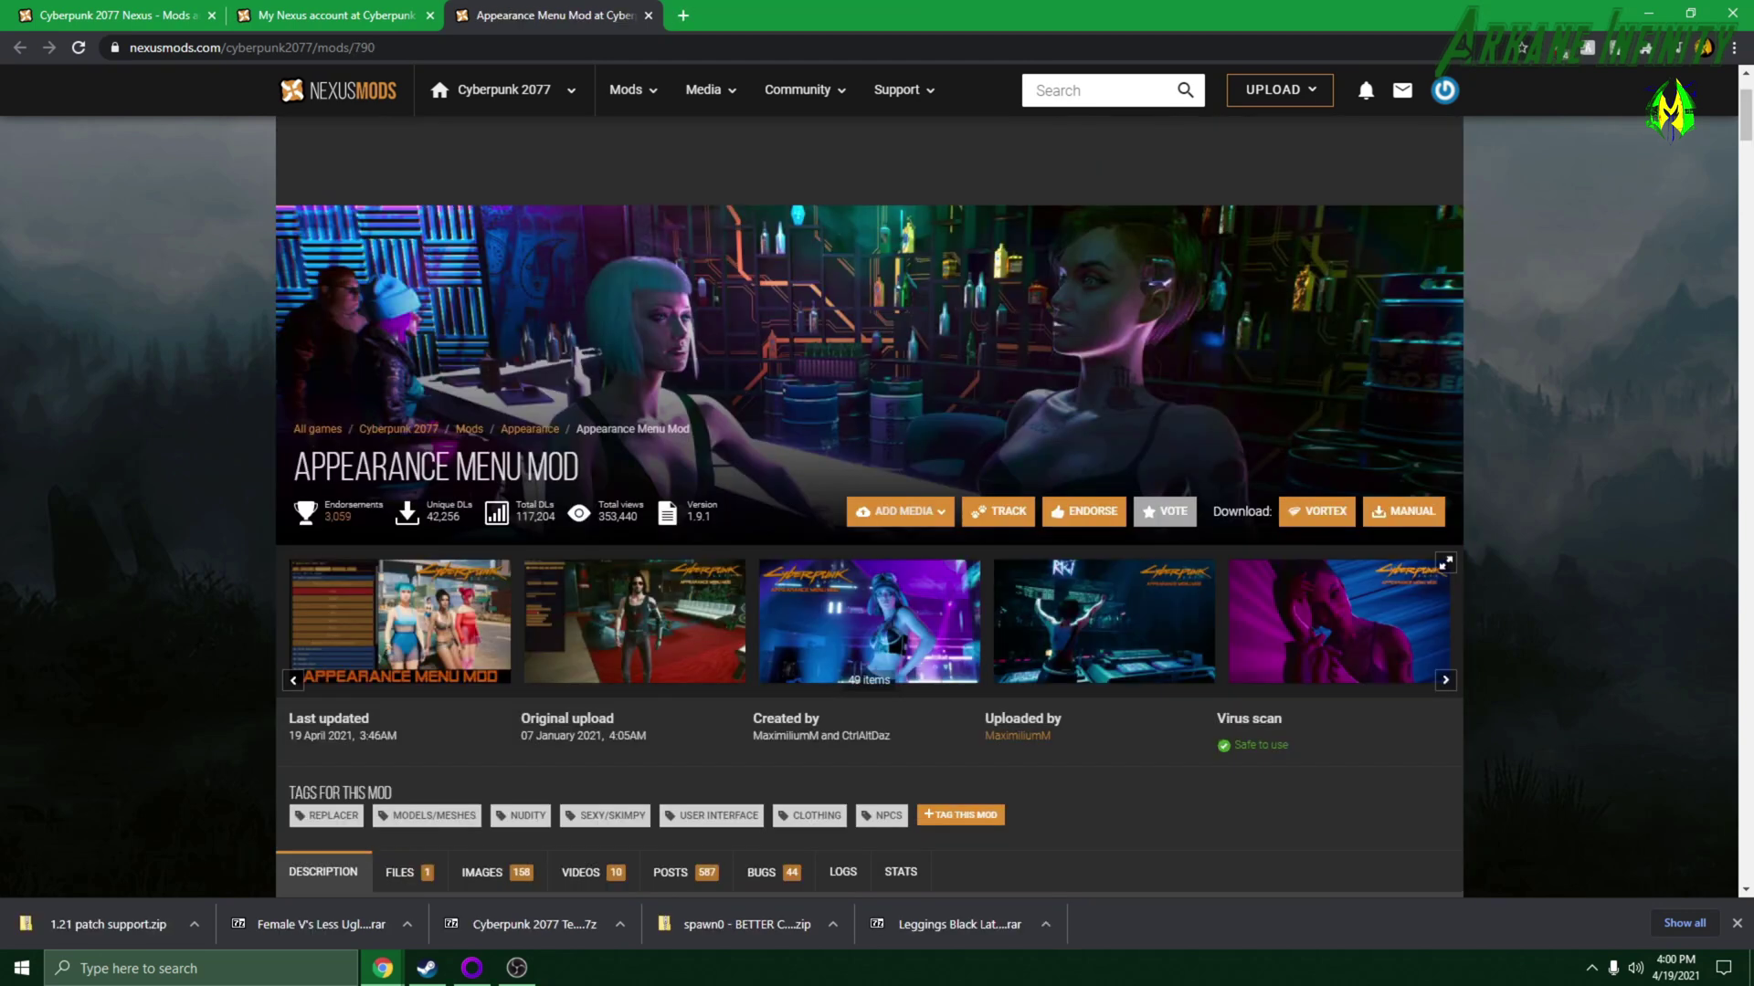
scroll(868, 507, "down", 2)
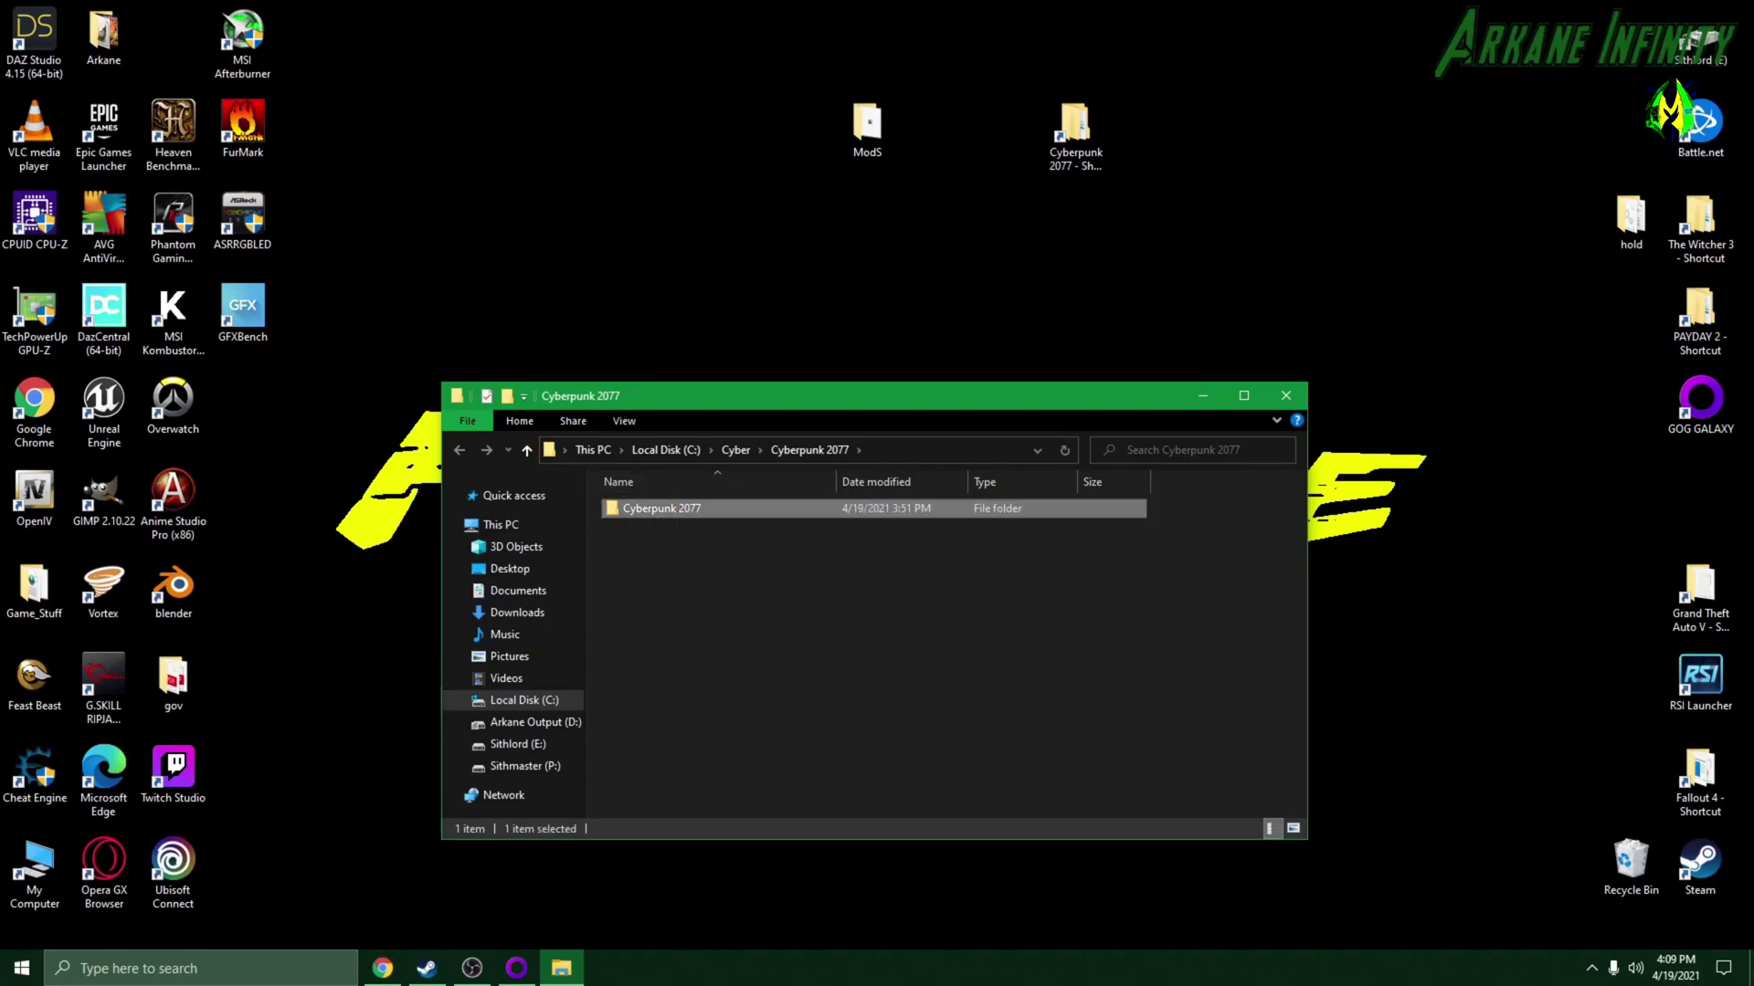
Step: Open the inner Cyberpunk 2077 game folder and the desktop ModS folder, and arrange their windows side by side
double_click(661, 508)
left_click_drag(887, 409, 1315, 274)
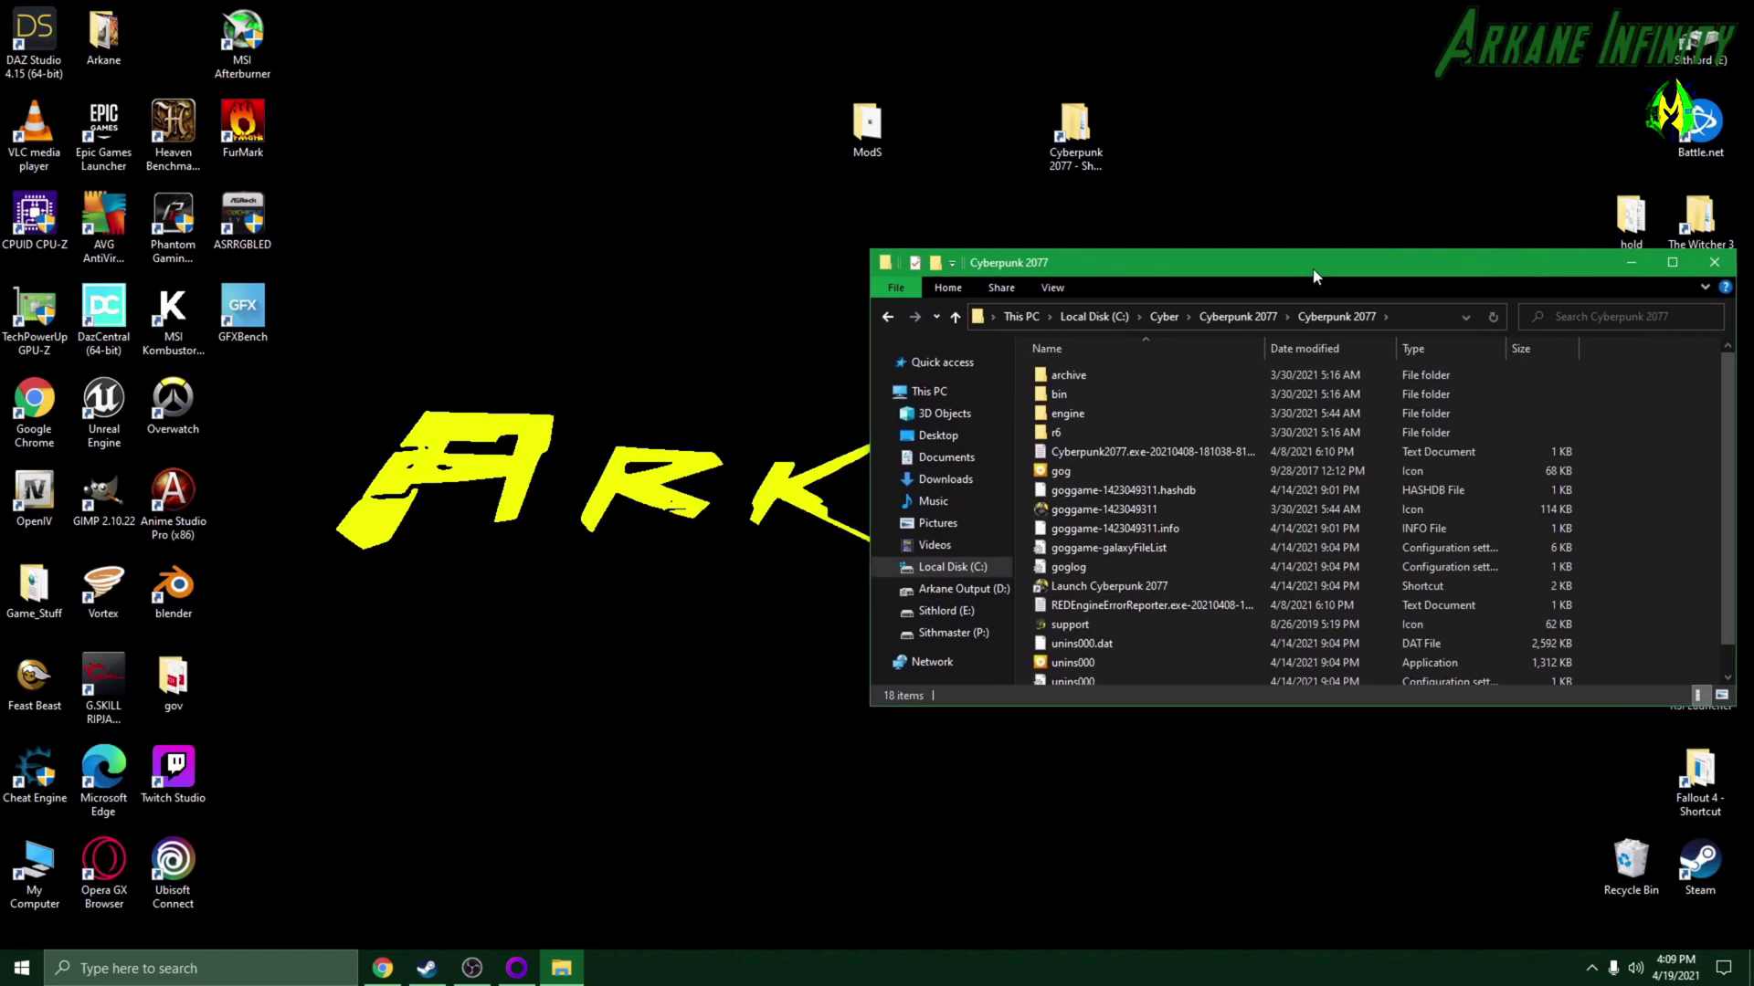
double_click(867, 123)
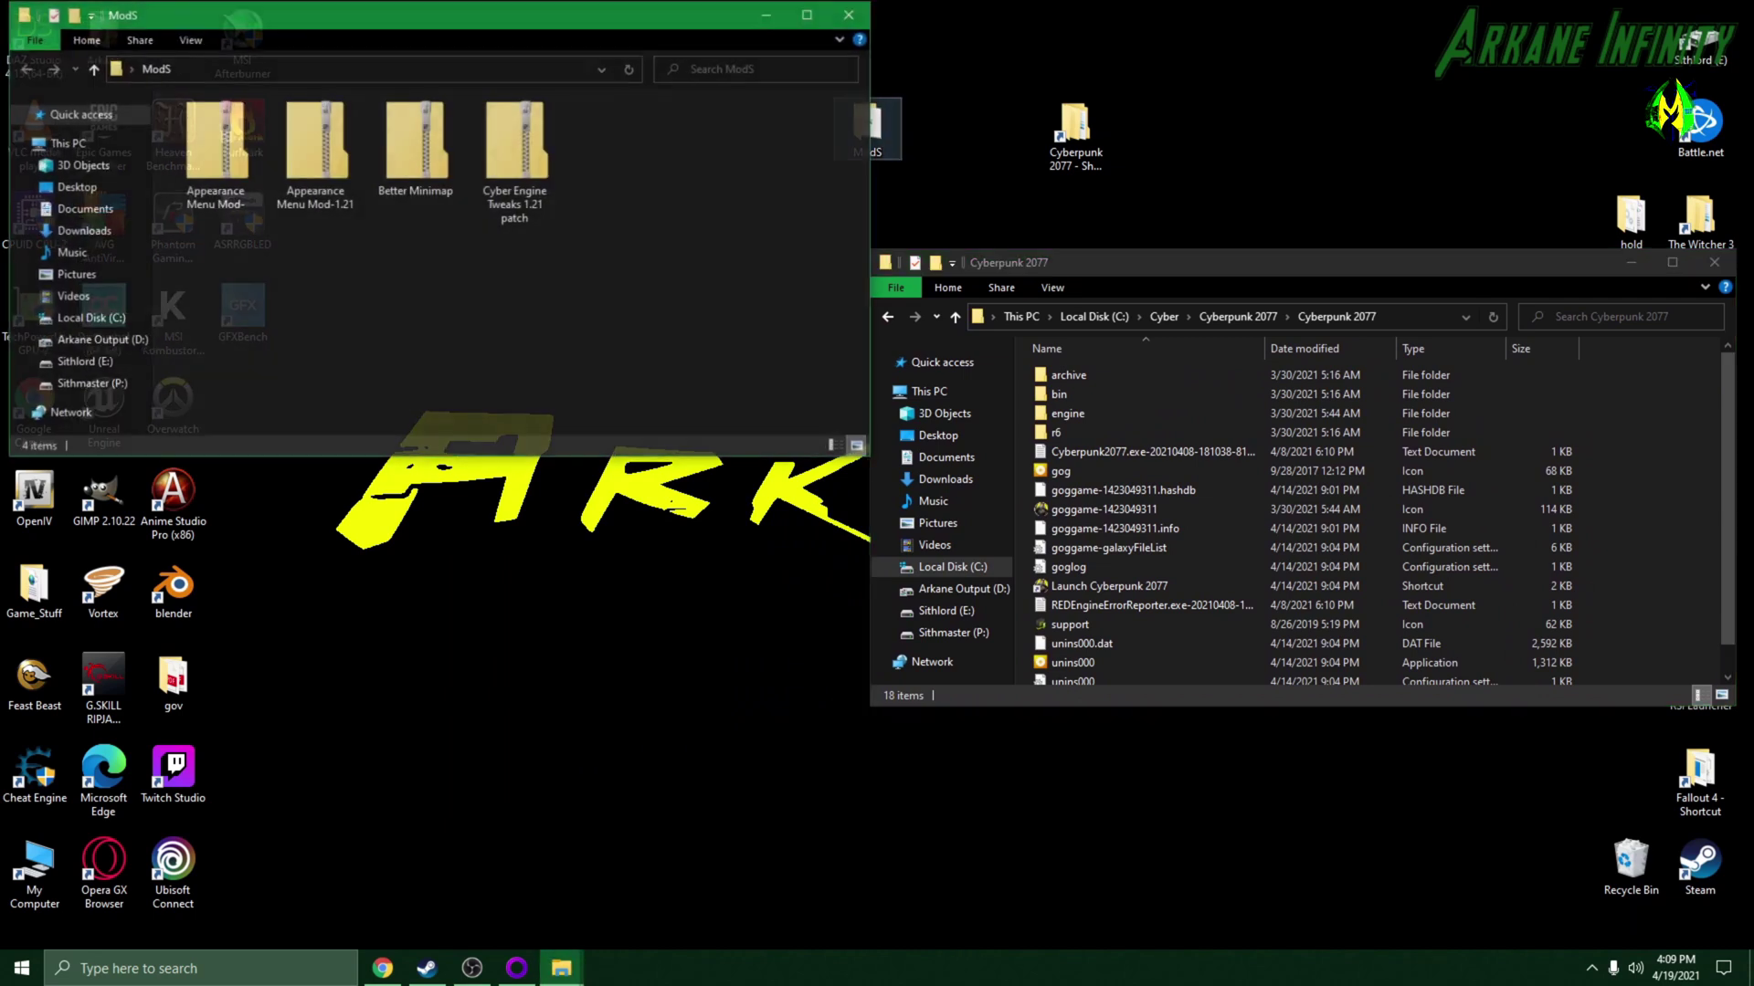
left_click_drag(594, 26, 604, 277)
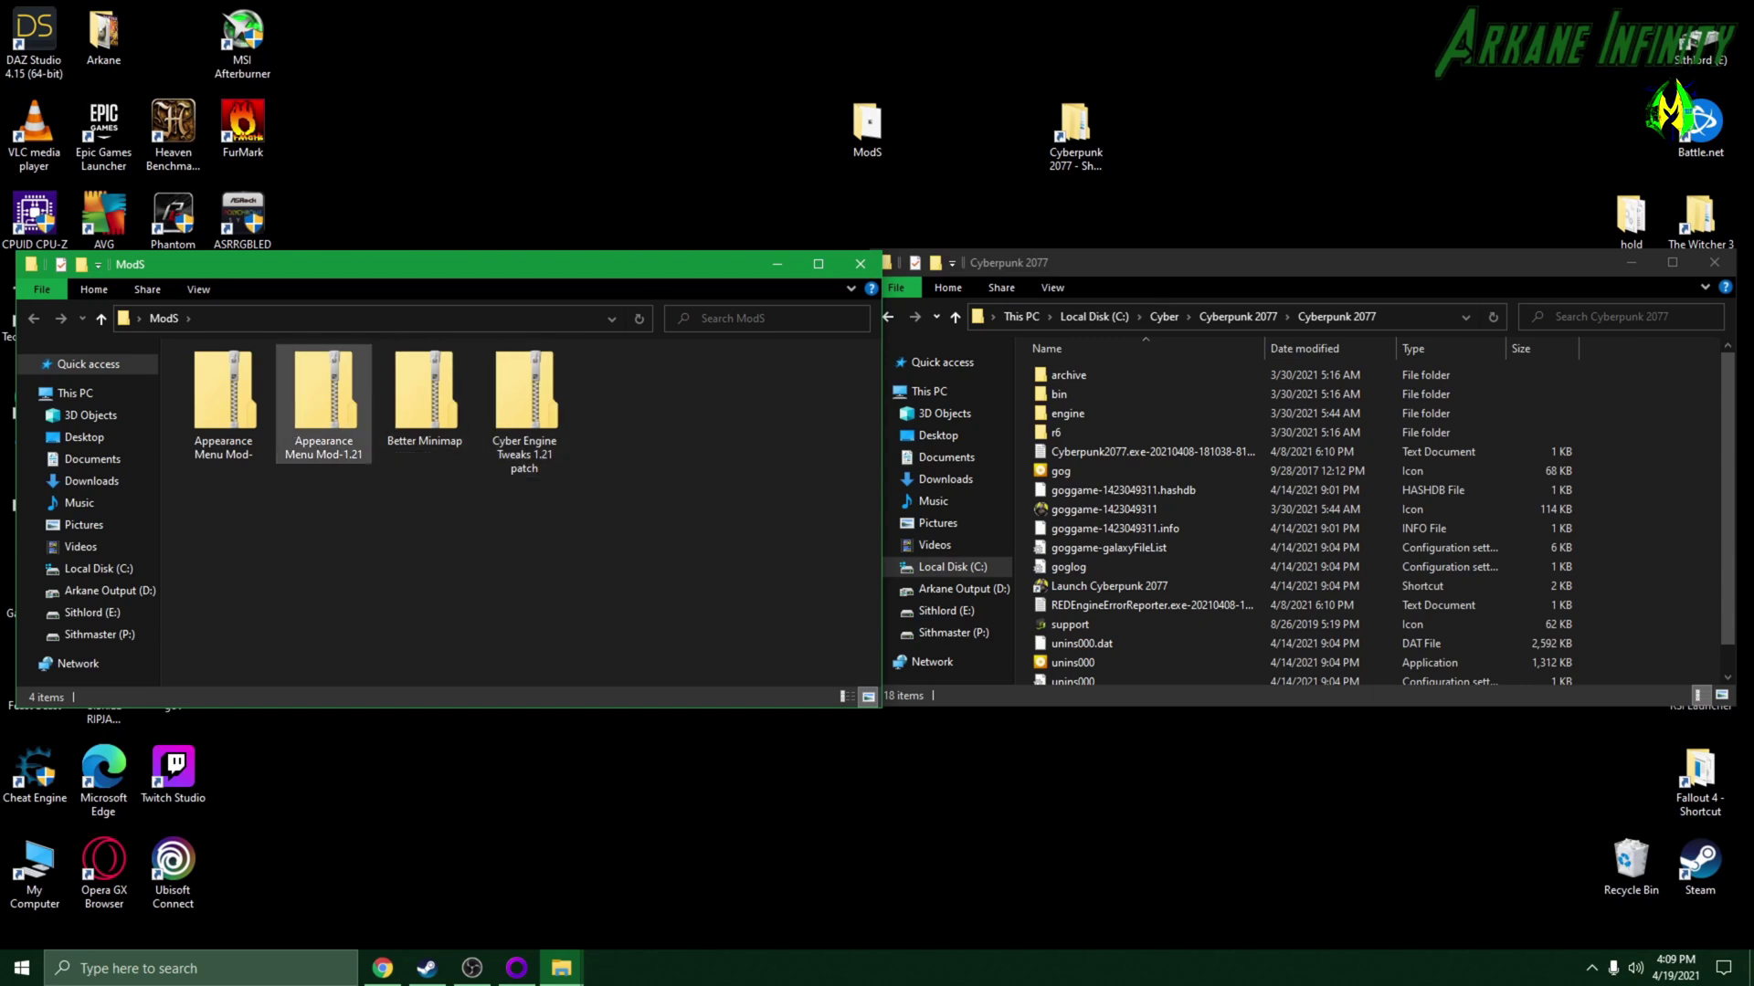
Step: Look over the Appearance Menu Mod, Better Minimap and Cyber Engine Tweaks archives in the ModS folder
left_click(223, 403)
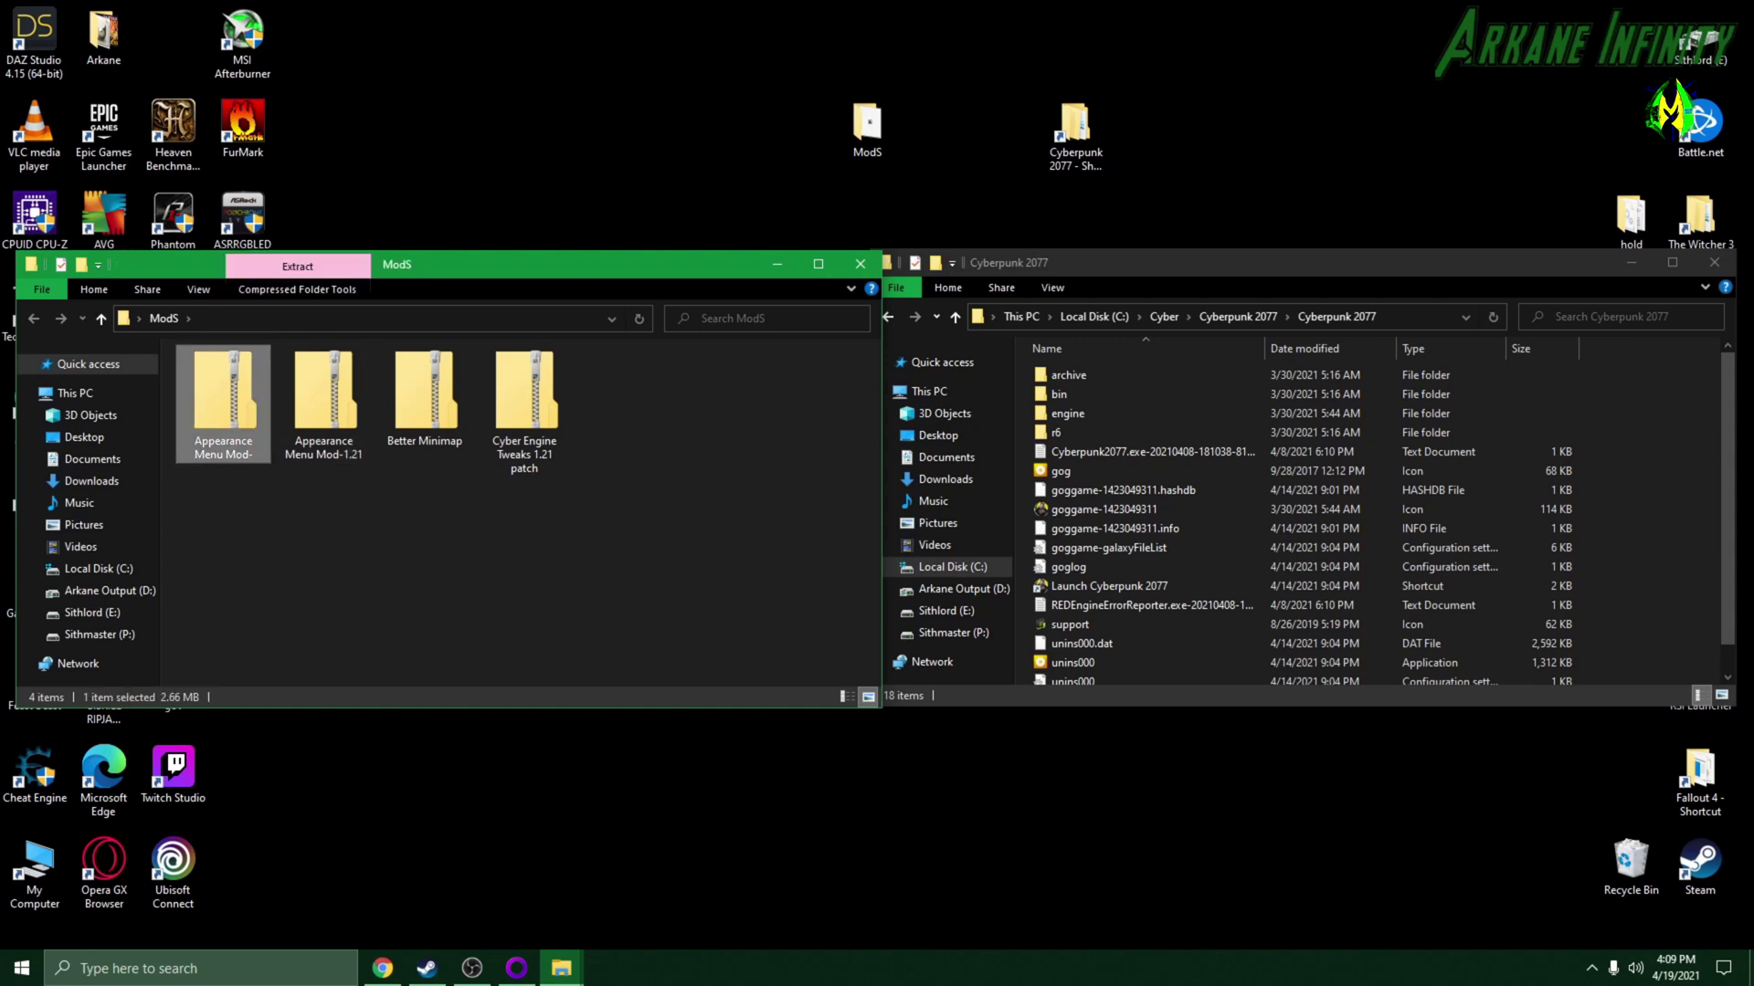
left_click(323, 403)
left_click(525, 403)
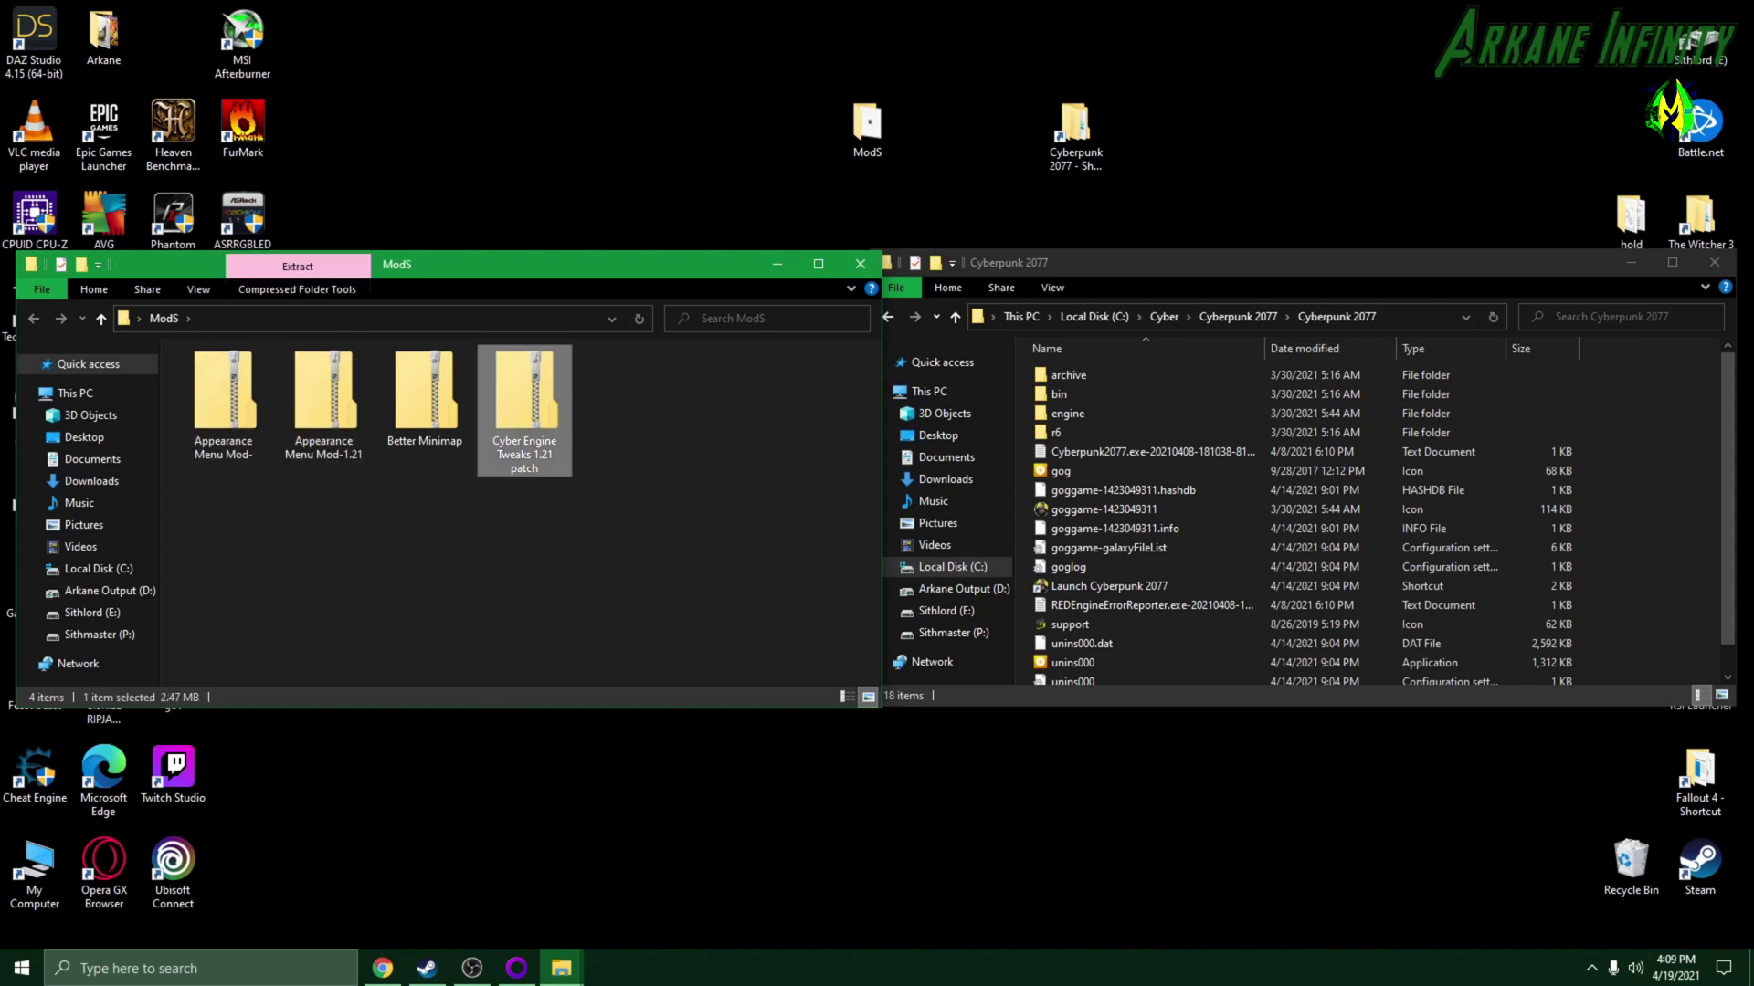
left_click(425, 402)
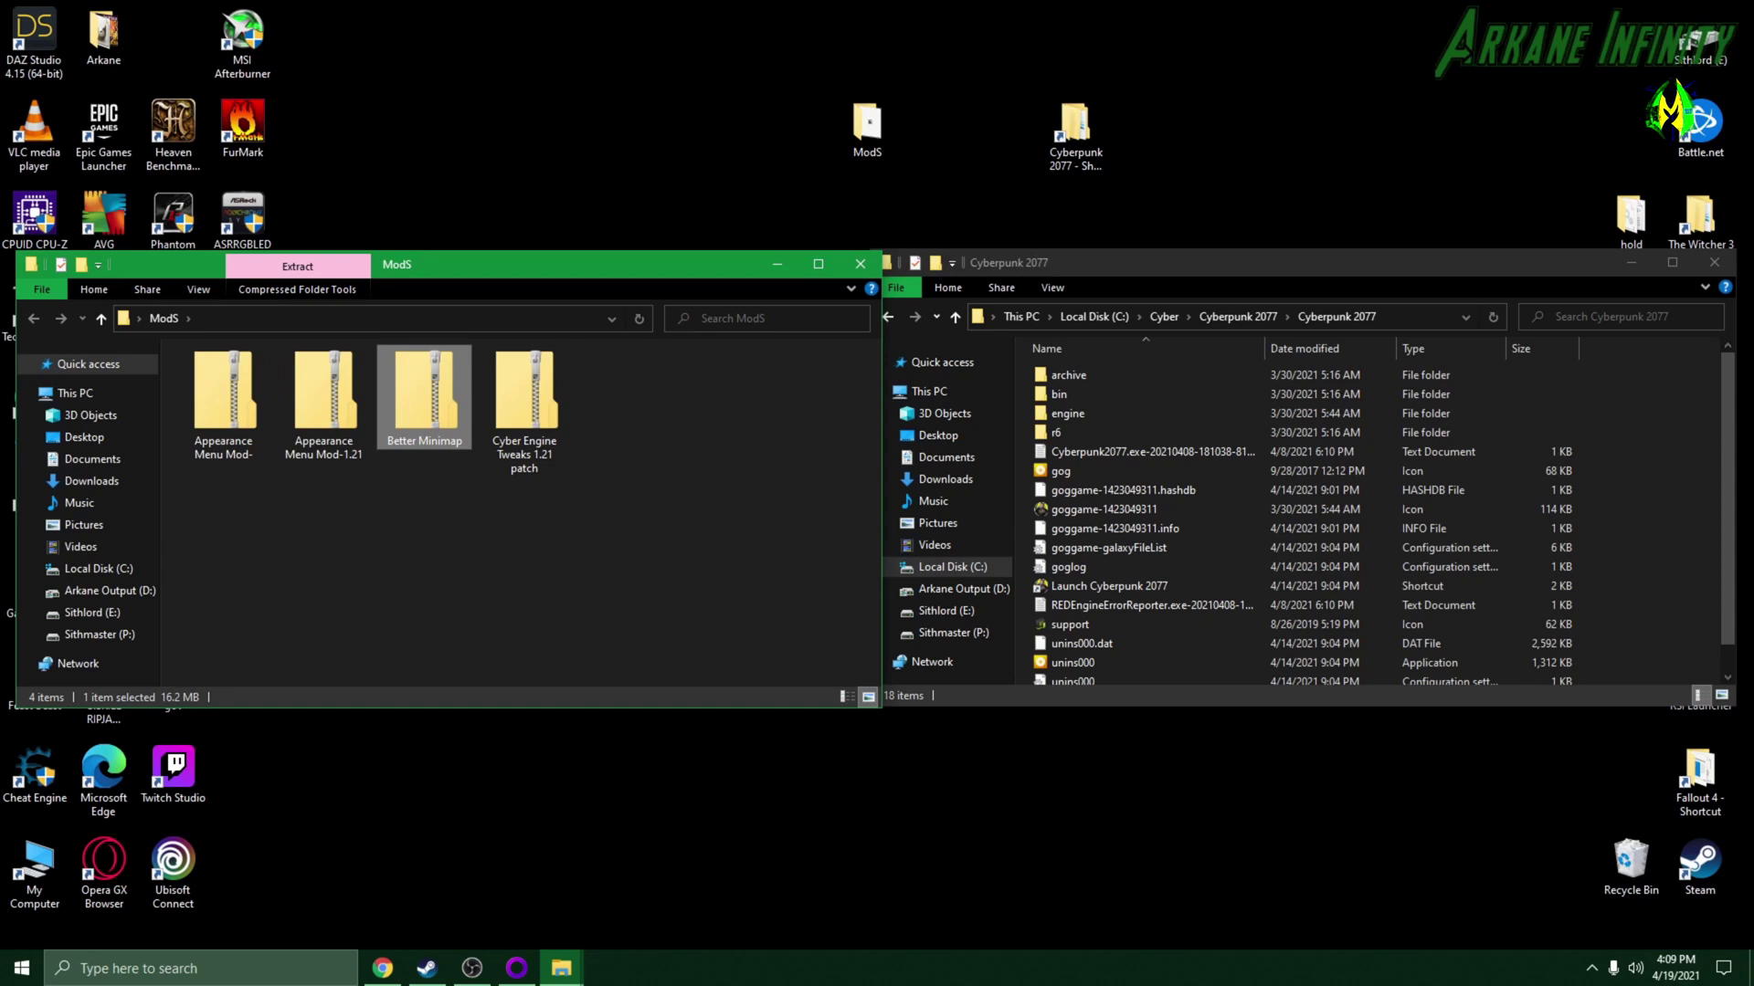
left_click(524, 403)
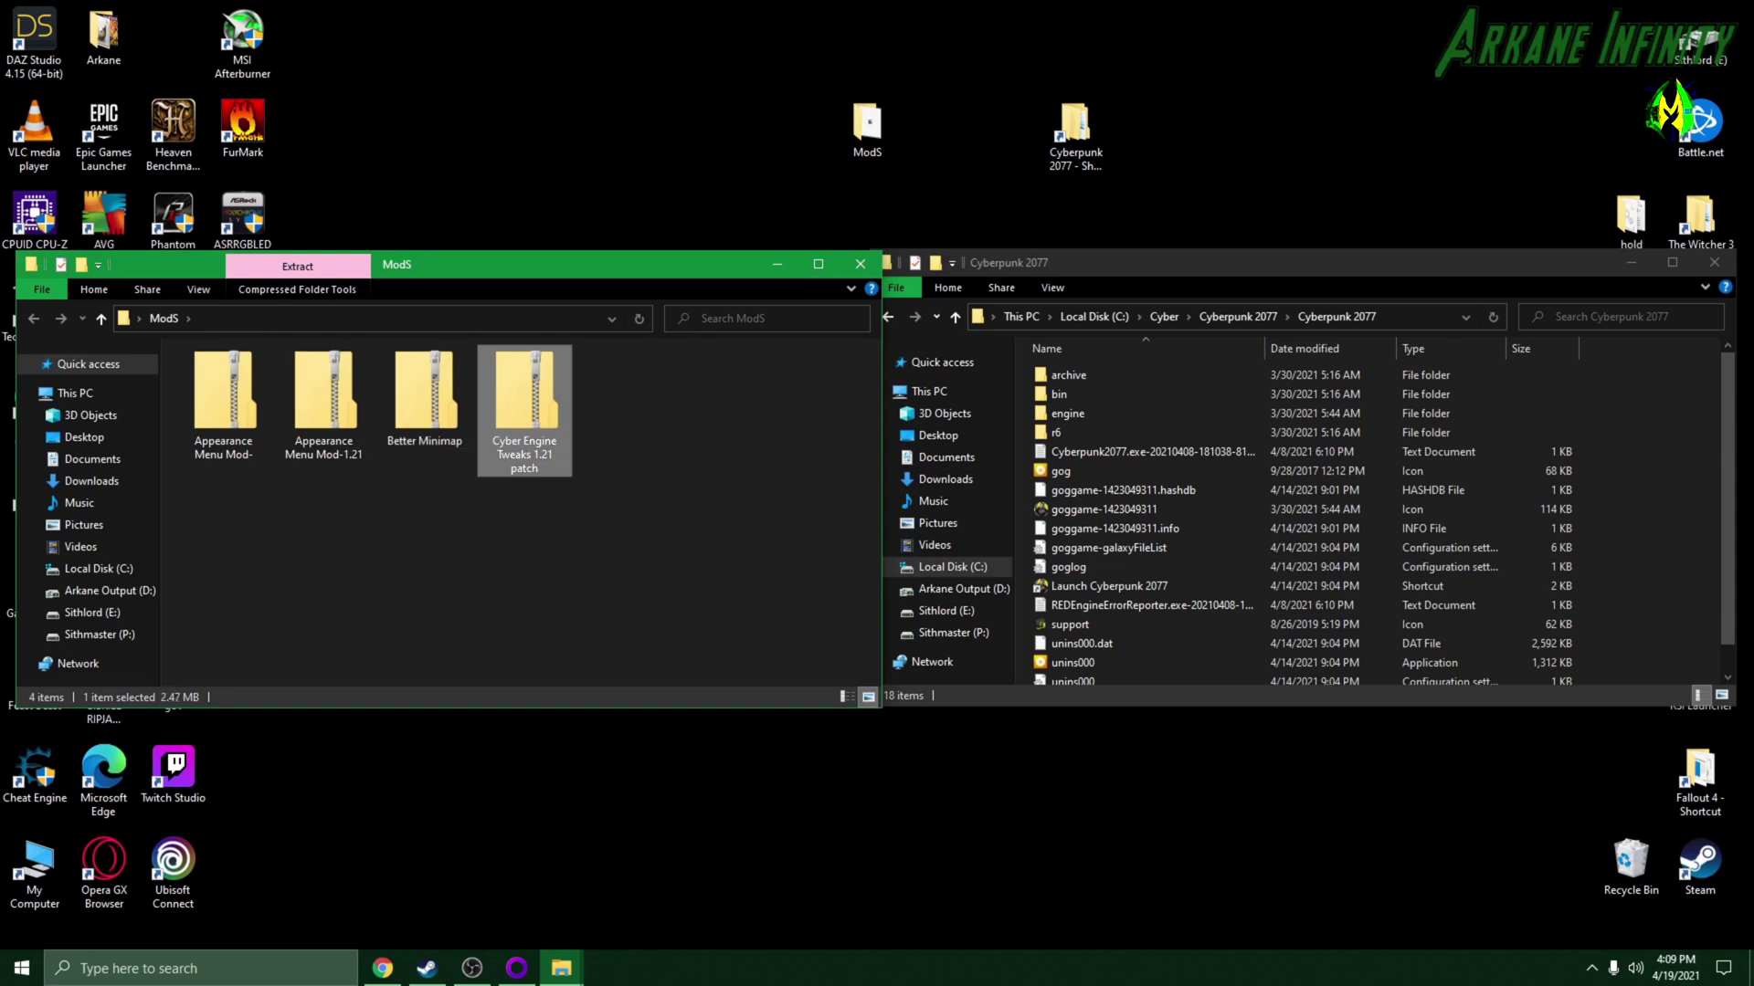
left_click(324, 402)
left_click(525, 406)
left_click(324, 402)
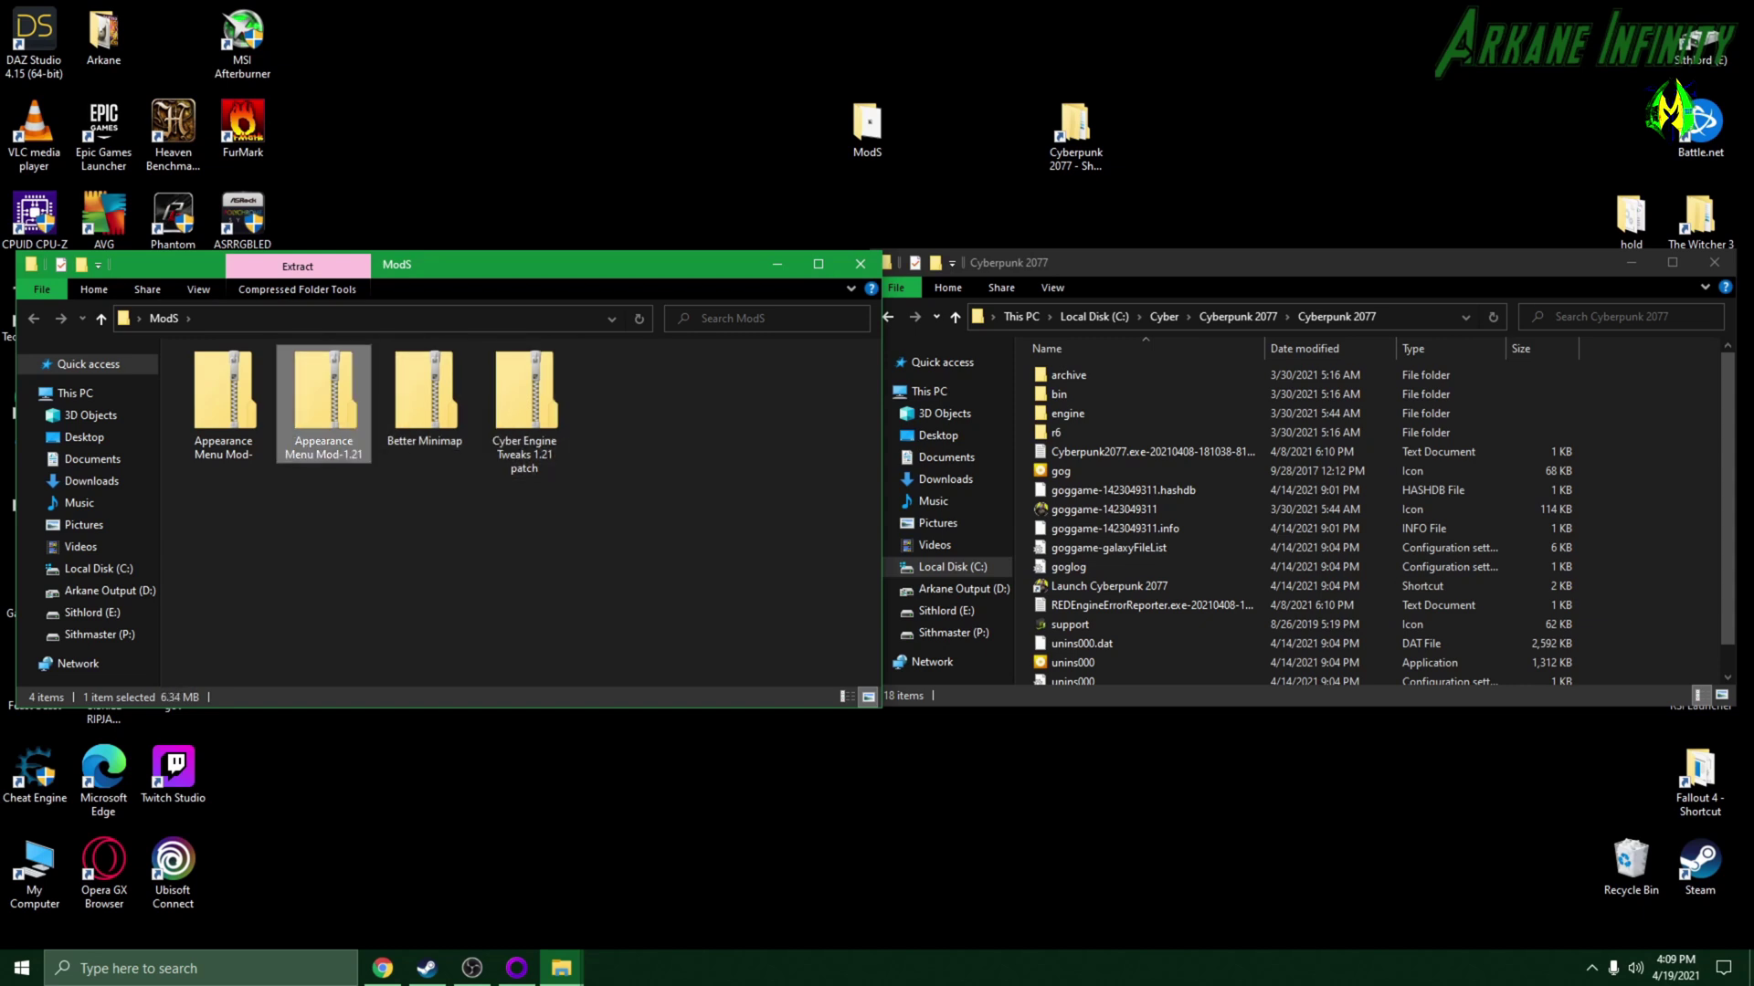
Step: Extract the Cyber Engine Tweaks 1.21 patch archive into its default folder inside ModS
left_click(525, 406)
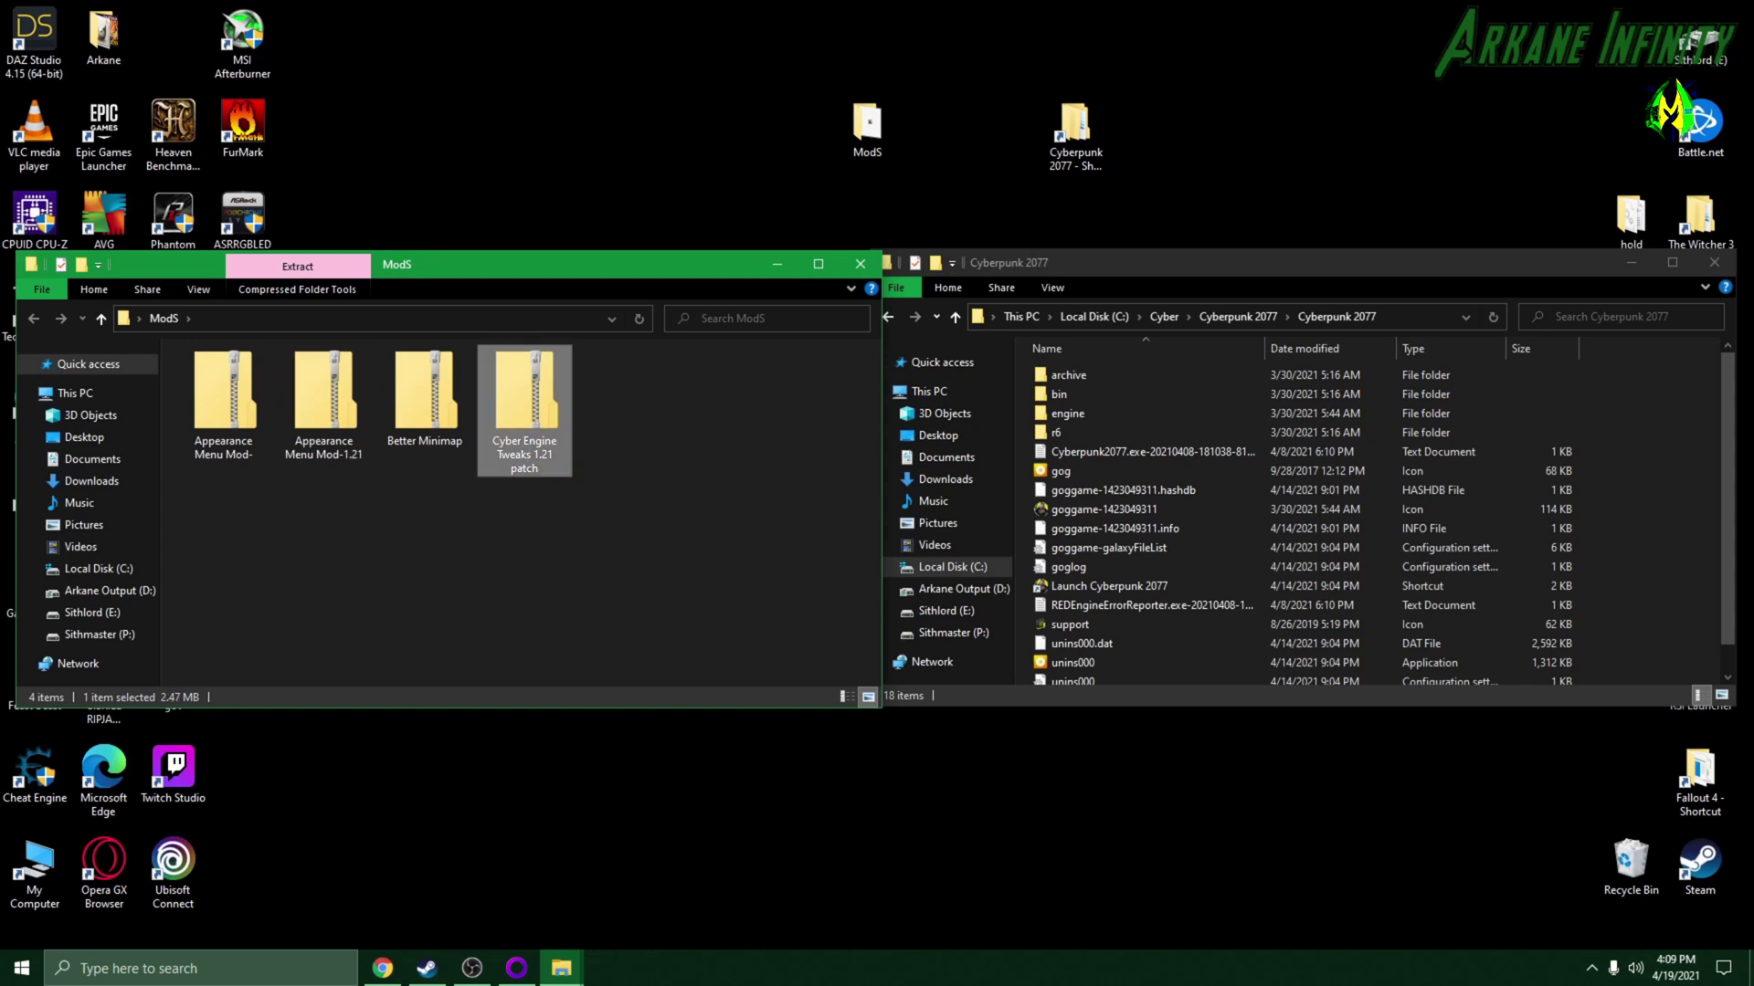
right_click(546, 410)
left_click(364, 491)
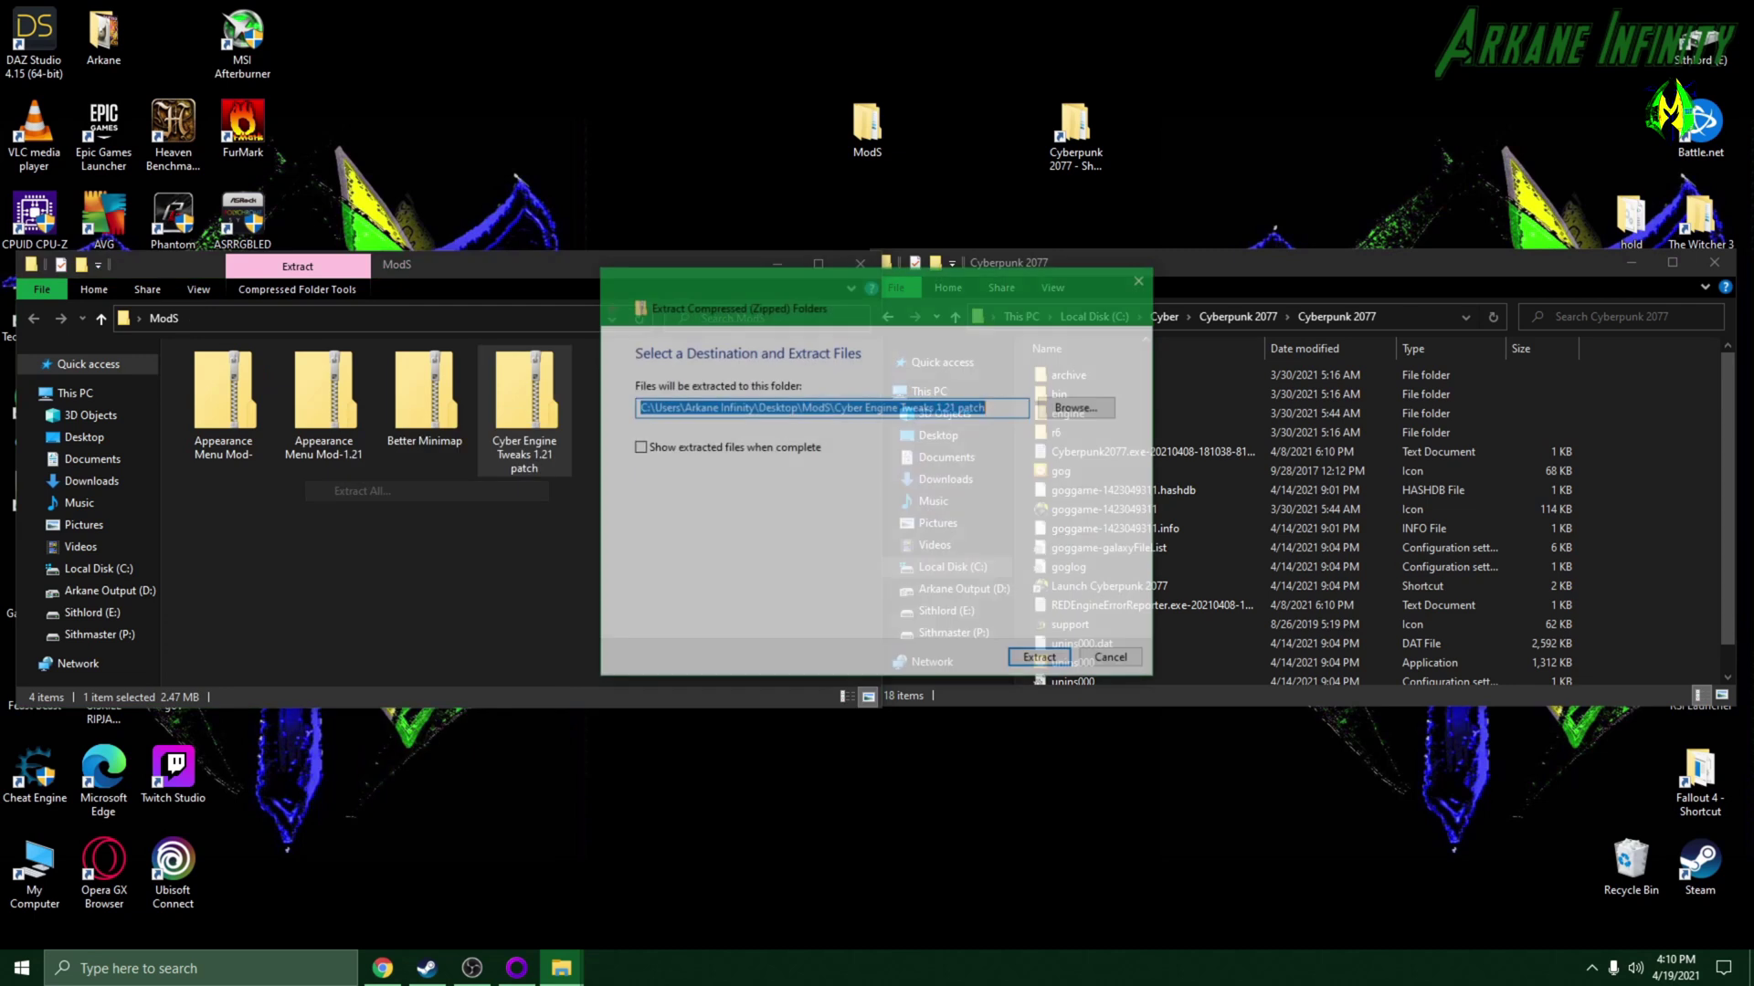
key("Return")
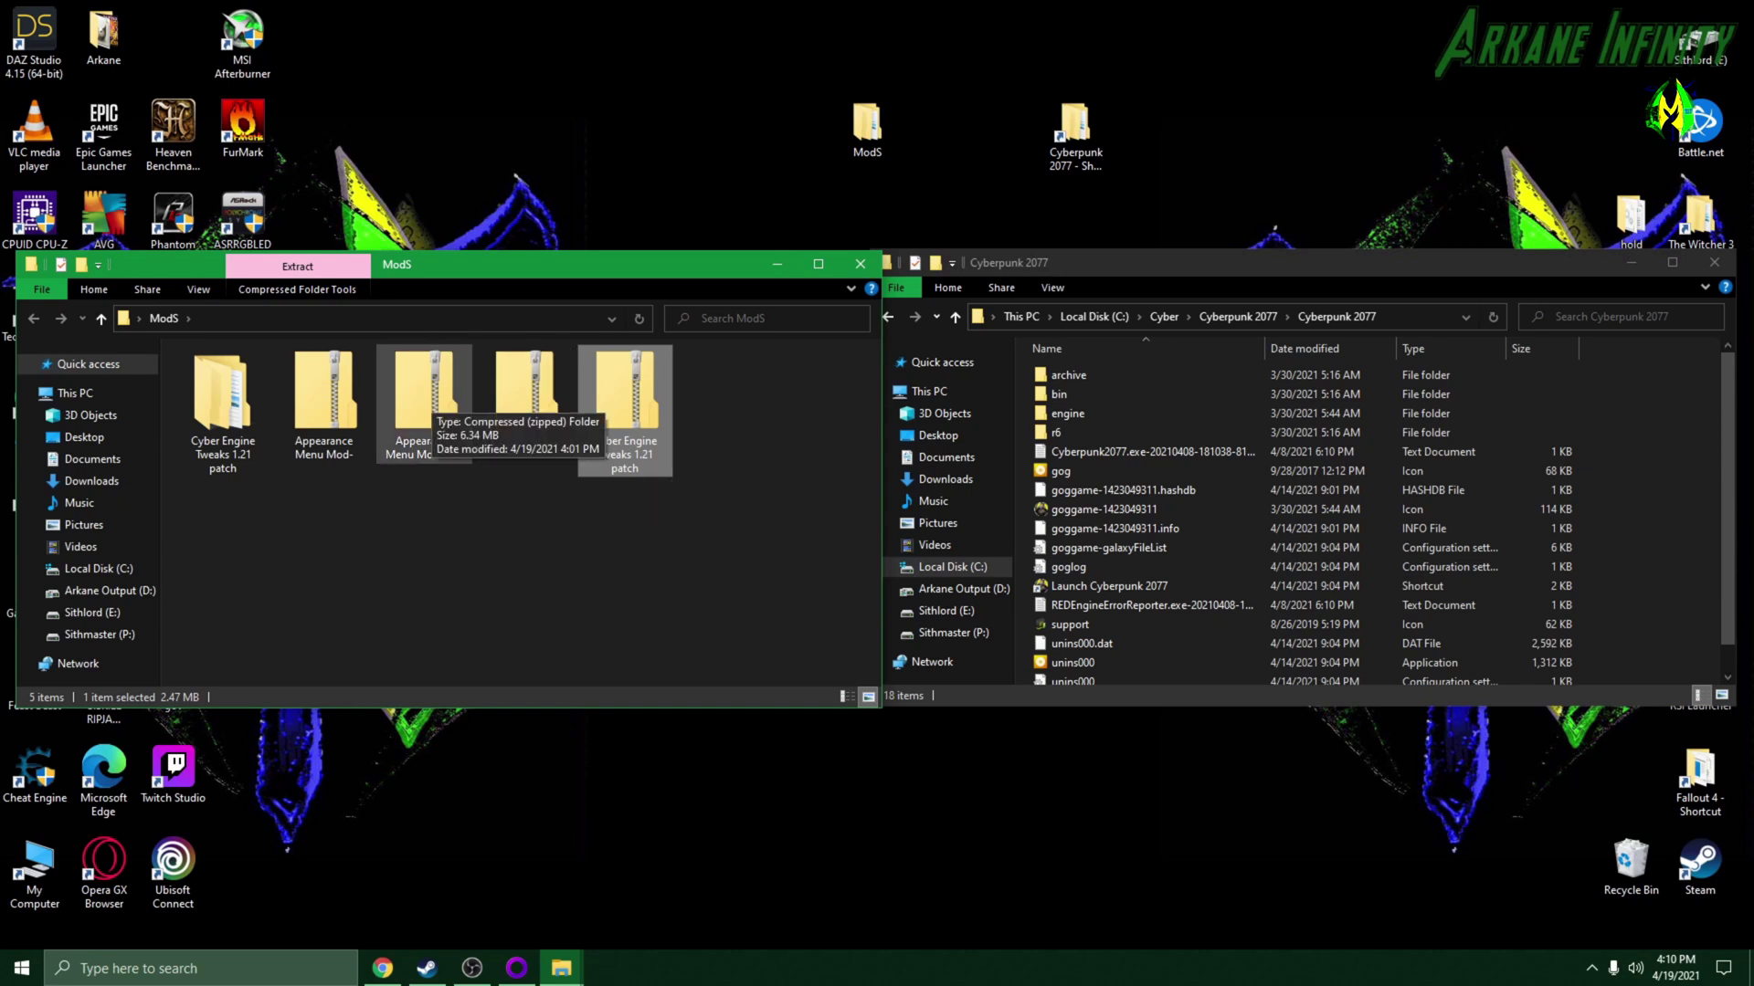
Step: Extract the Appearance Menu Mod-1.21 archive into its default folder inside ModS
right_click(429, 404)
left_click(302, 485)
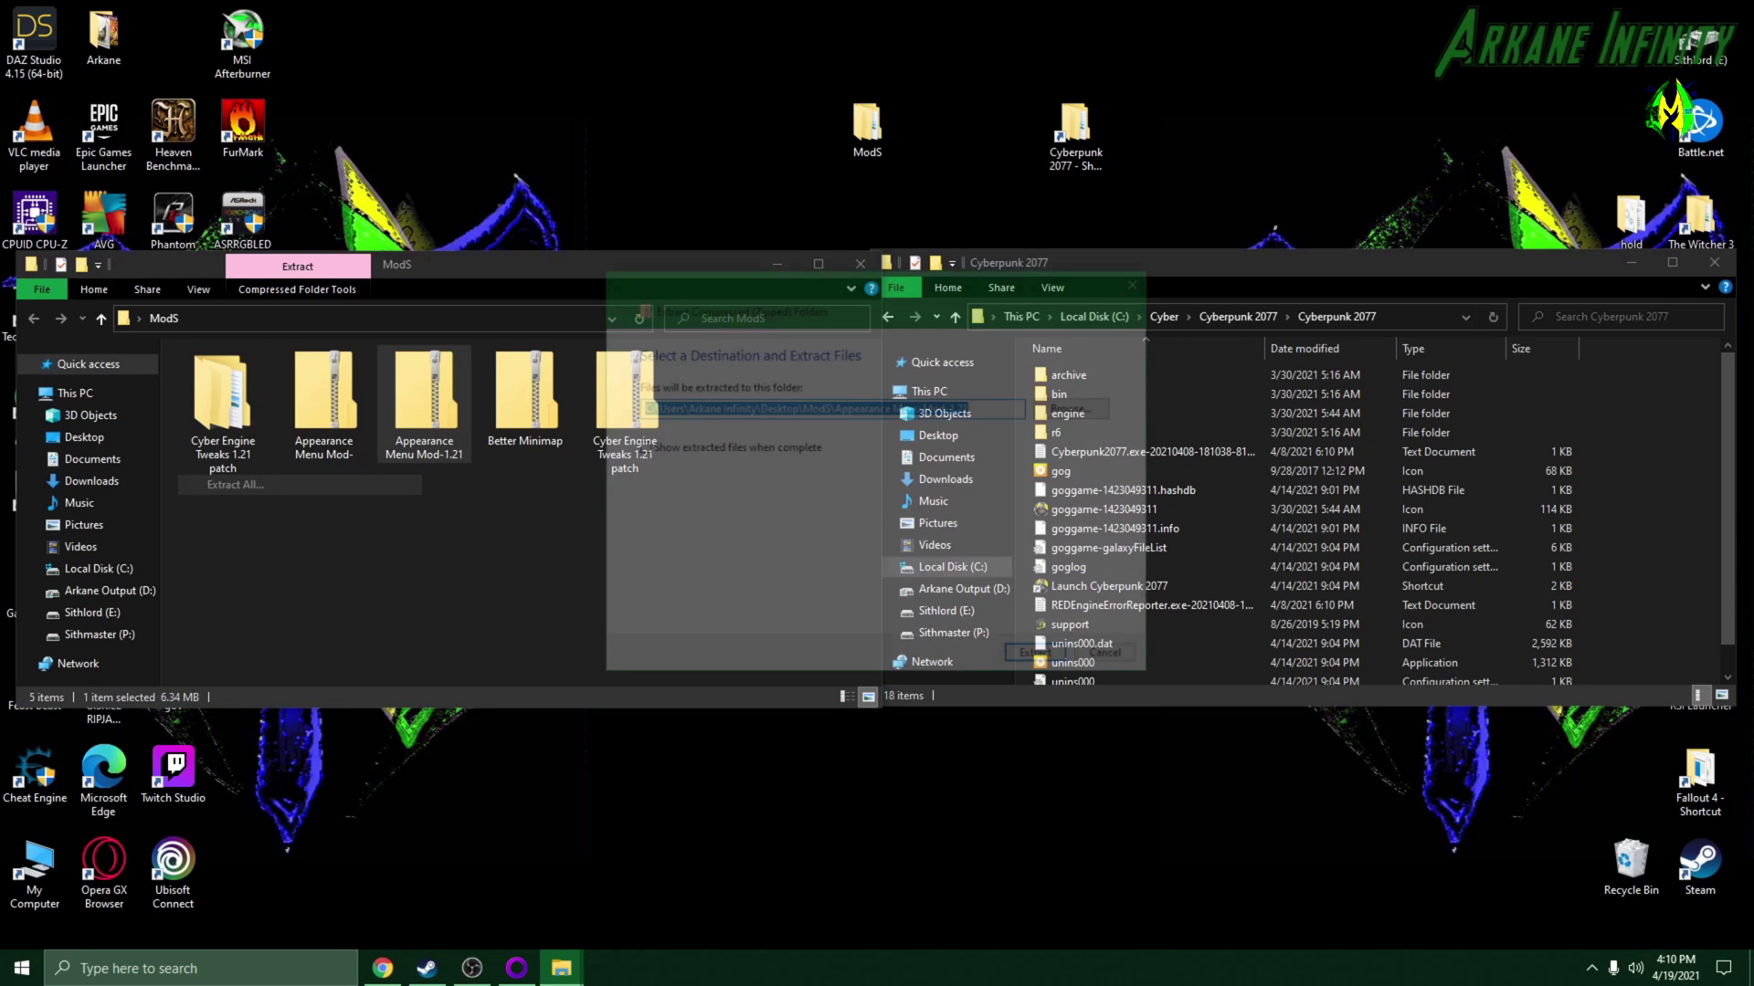
left_click(1041, 660)
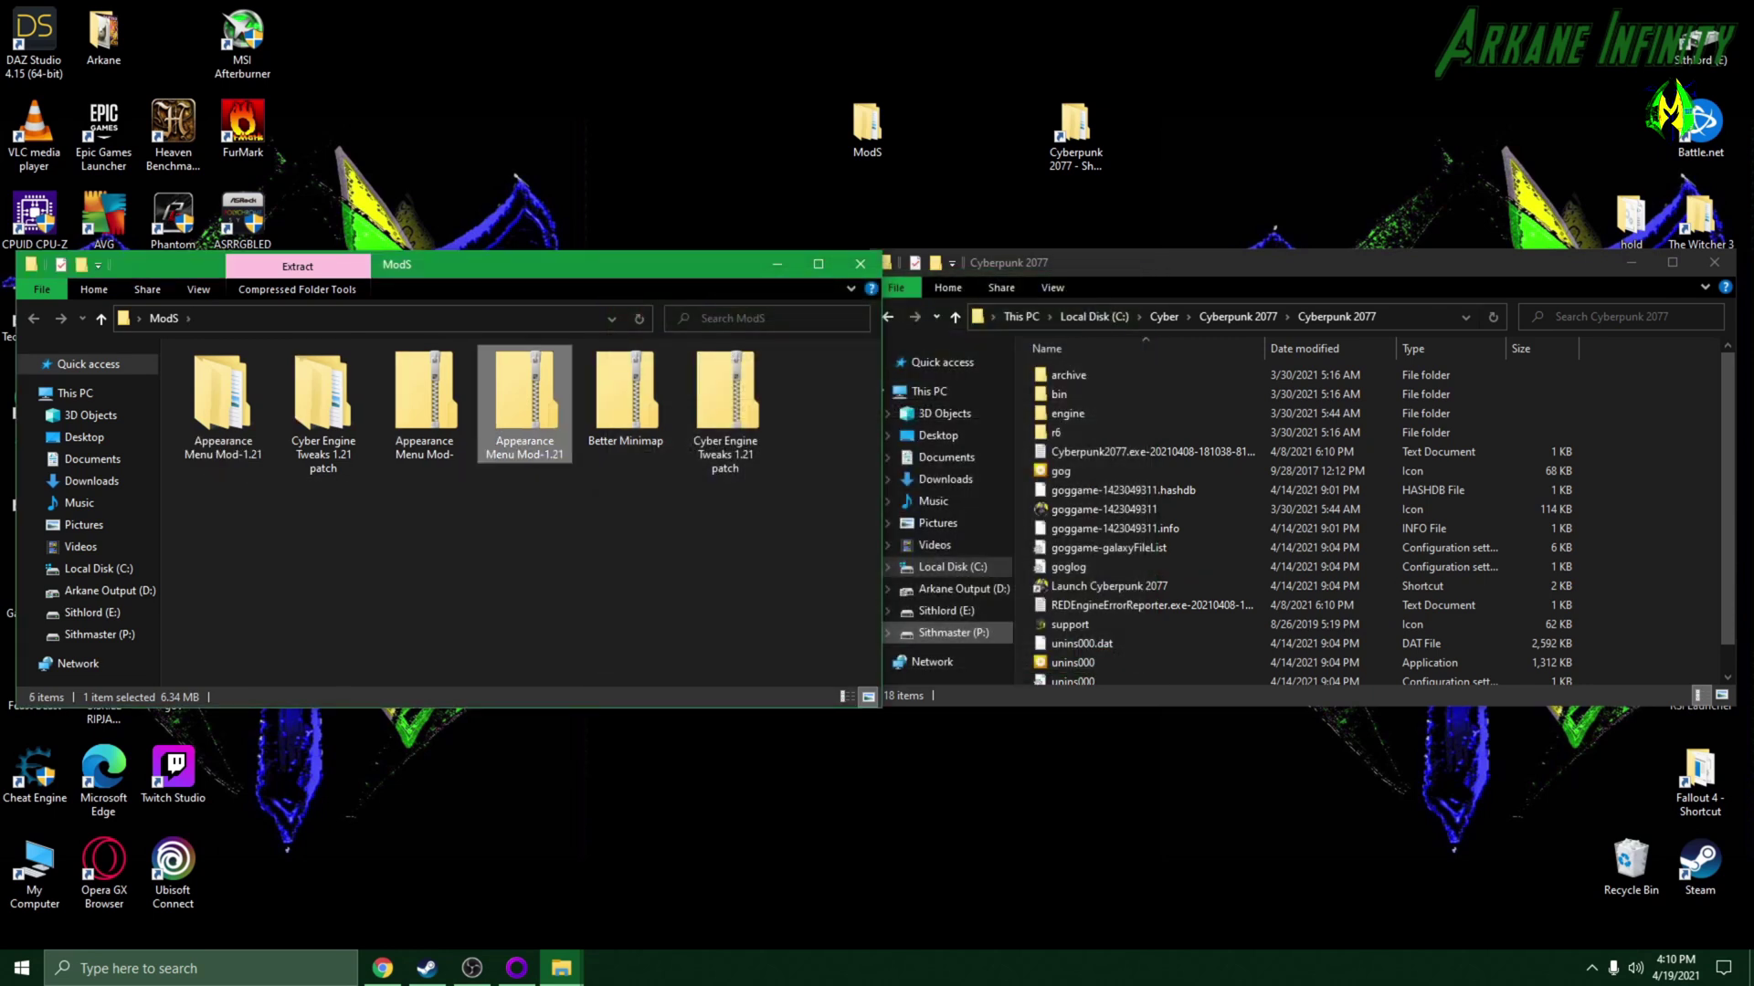
left_click(626, 544)
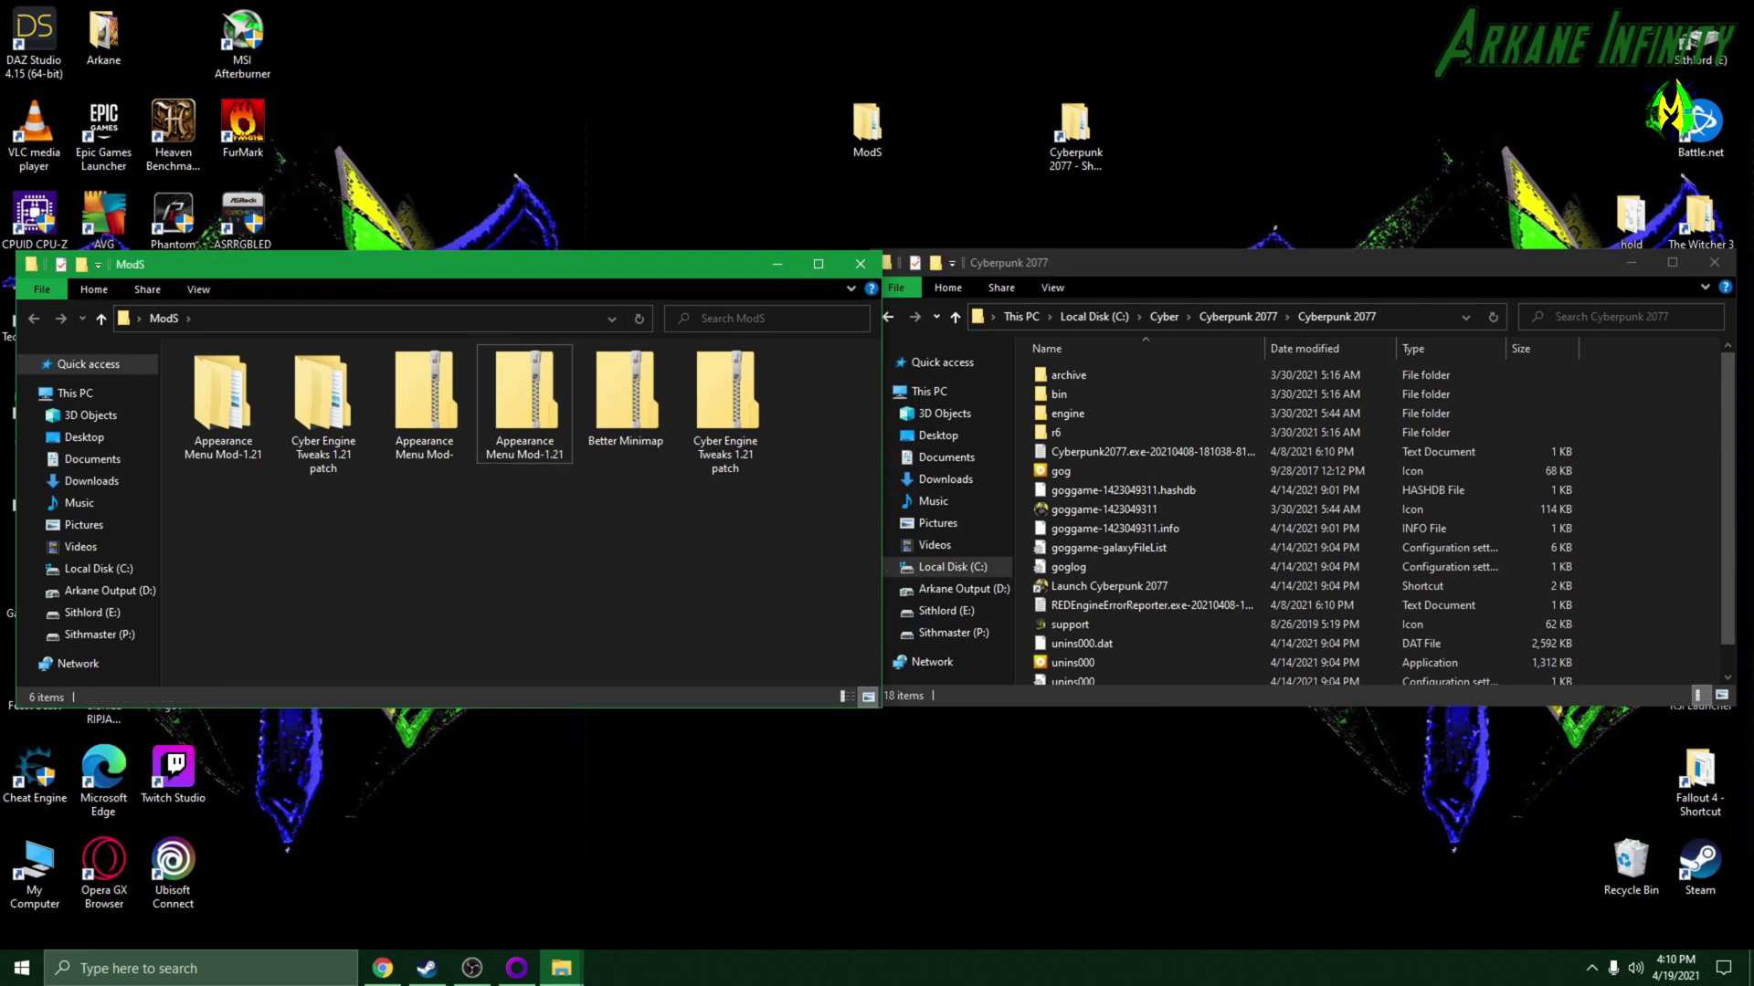
Step: Open the bin\x64 folder of both the extracted Cyber Engine Tweaks 1.21 patch and the Cyberpunk 2077 game directory
double_click(323, 402)
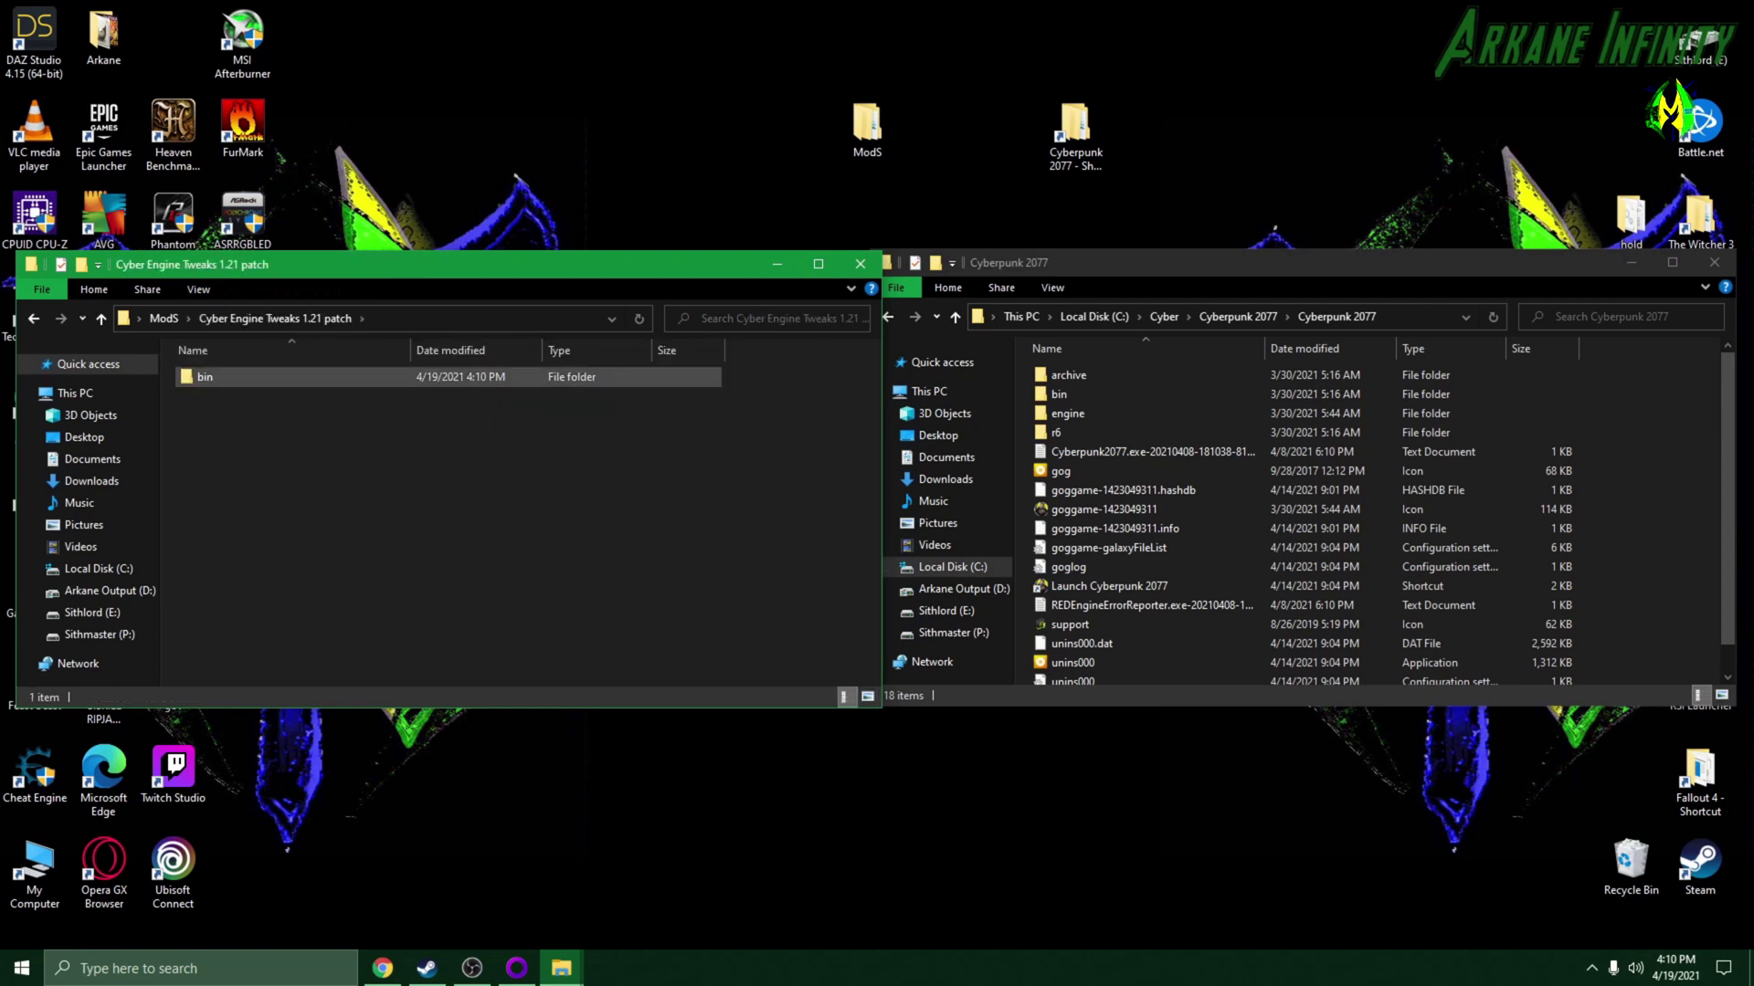
double_click(204, 377)
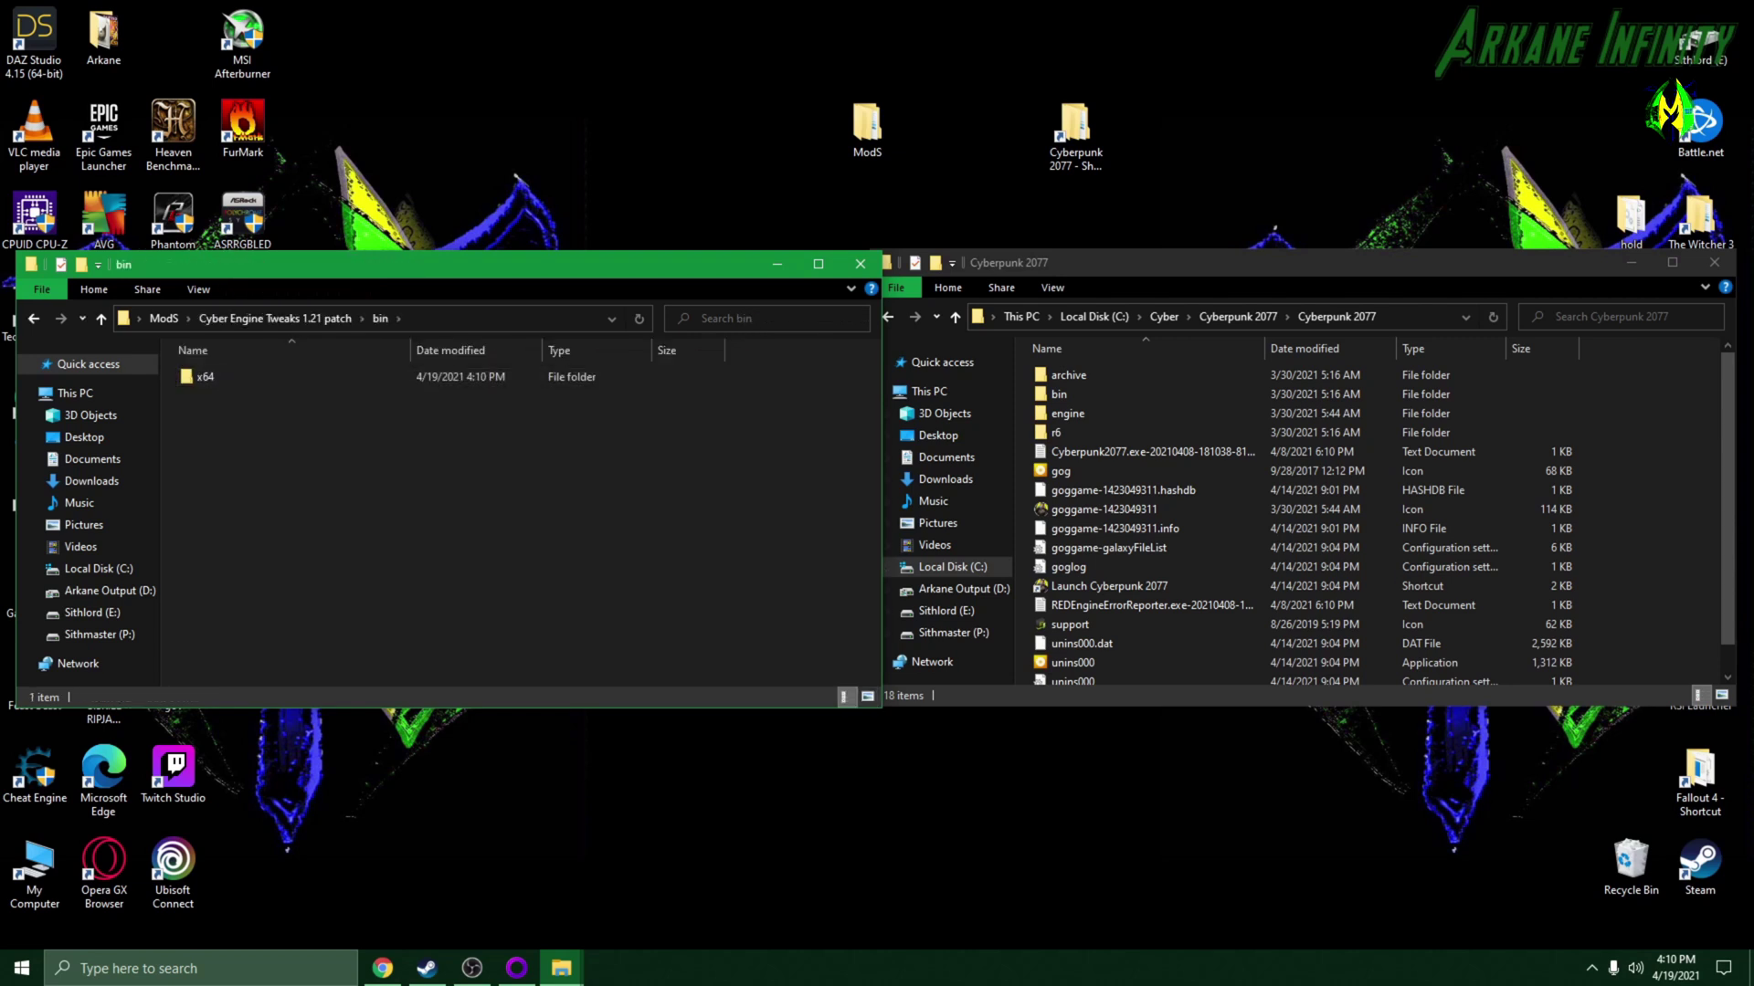
double_click(1059, 394)
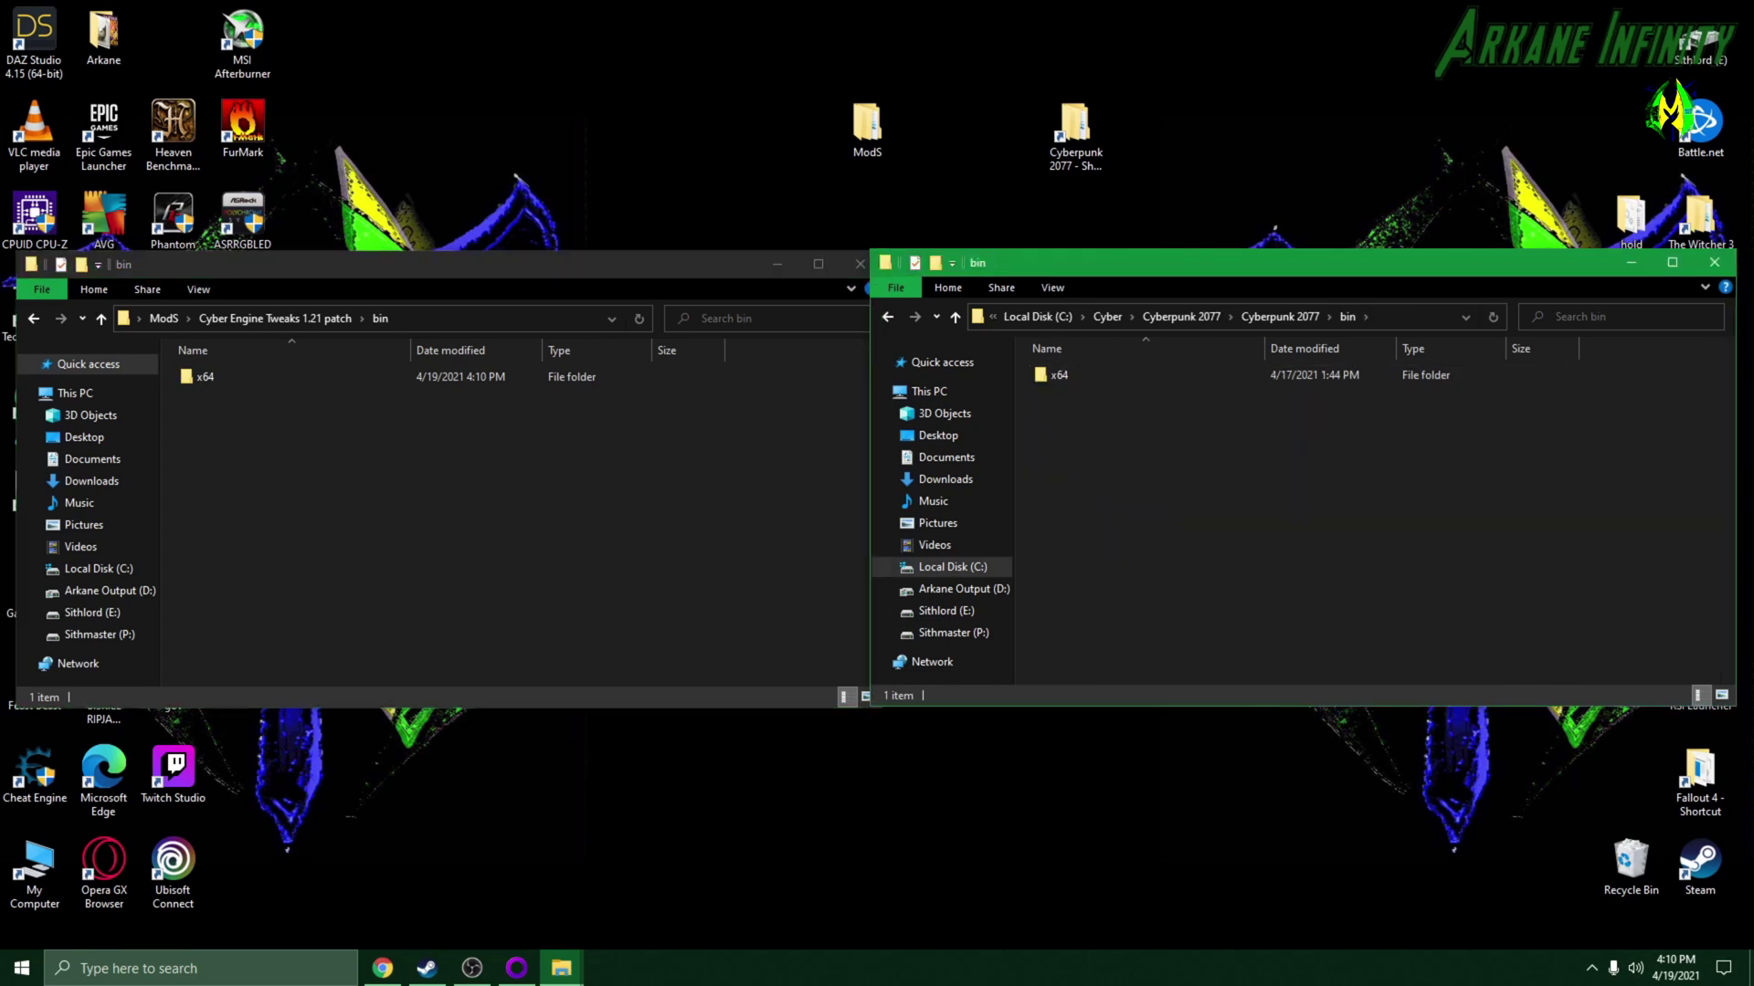
double_click(204, 376)
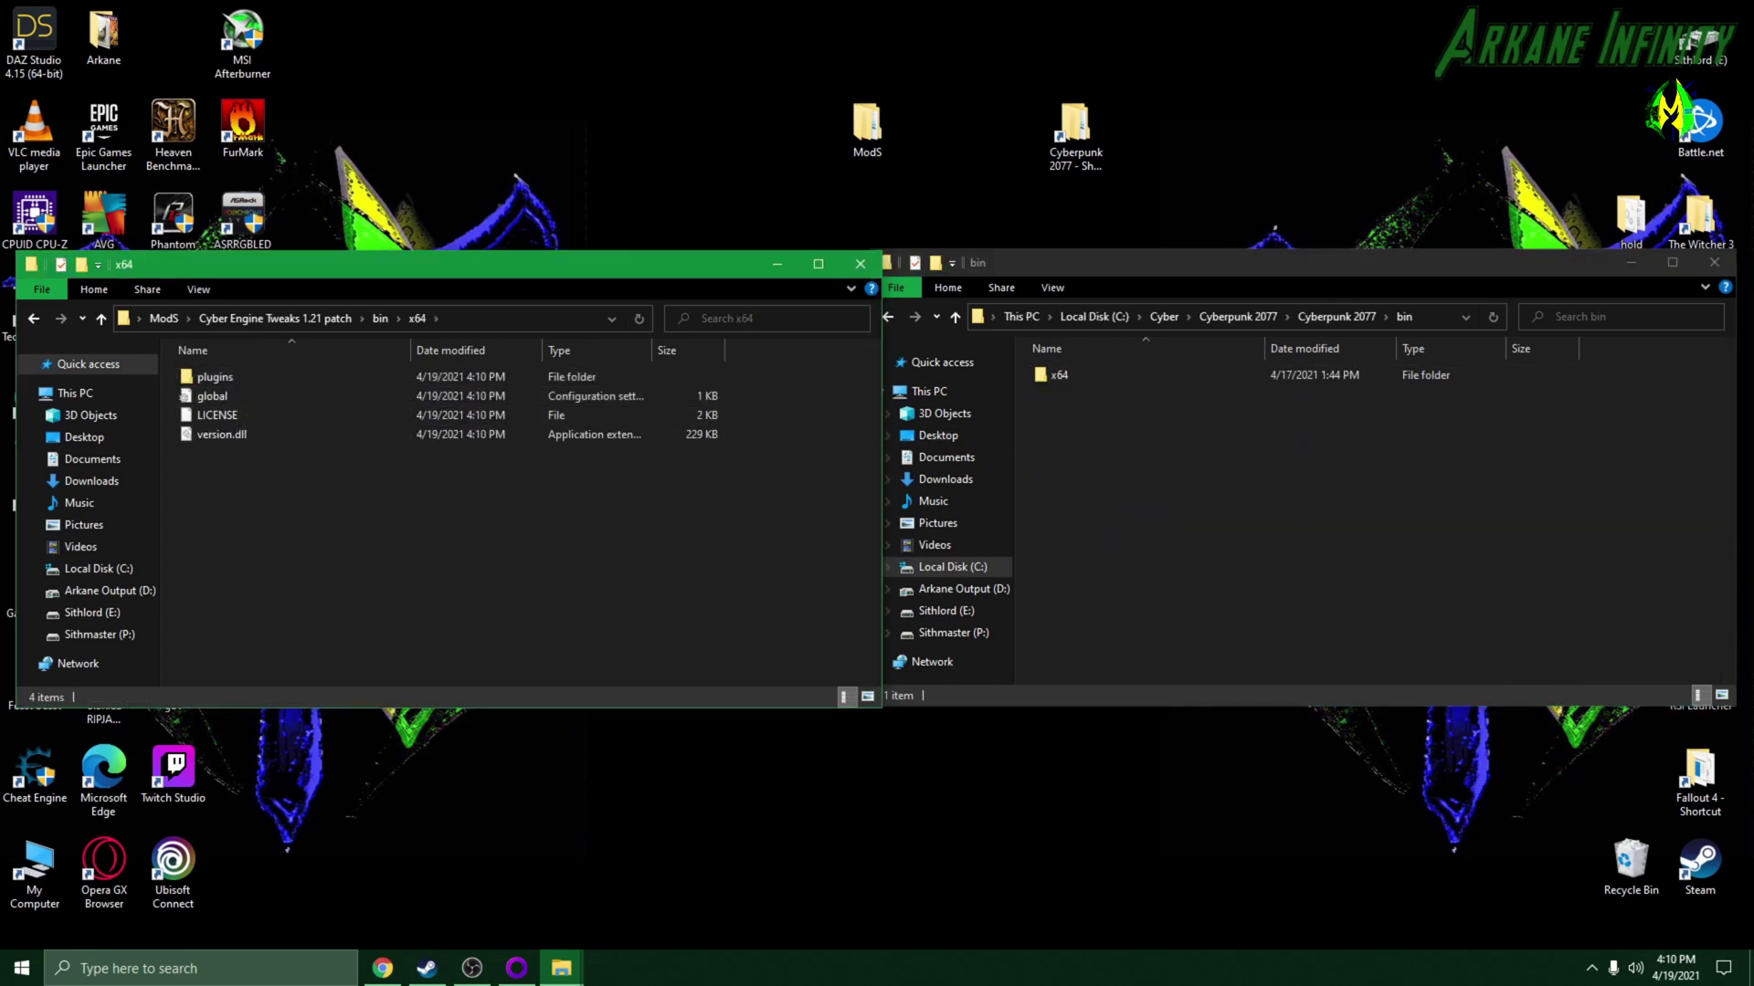
left_click(1059, 374)
double_click(1059, 374)
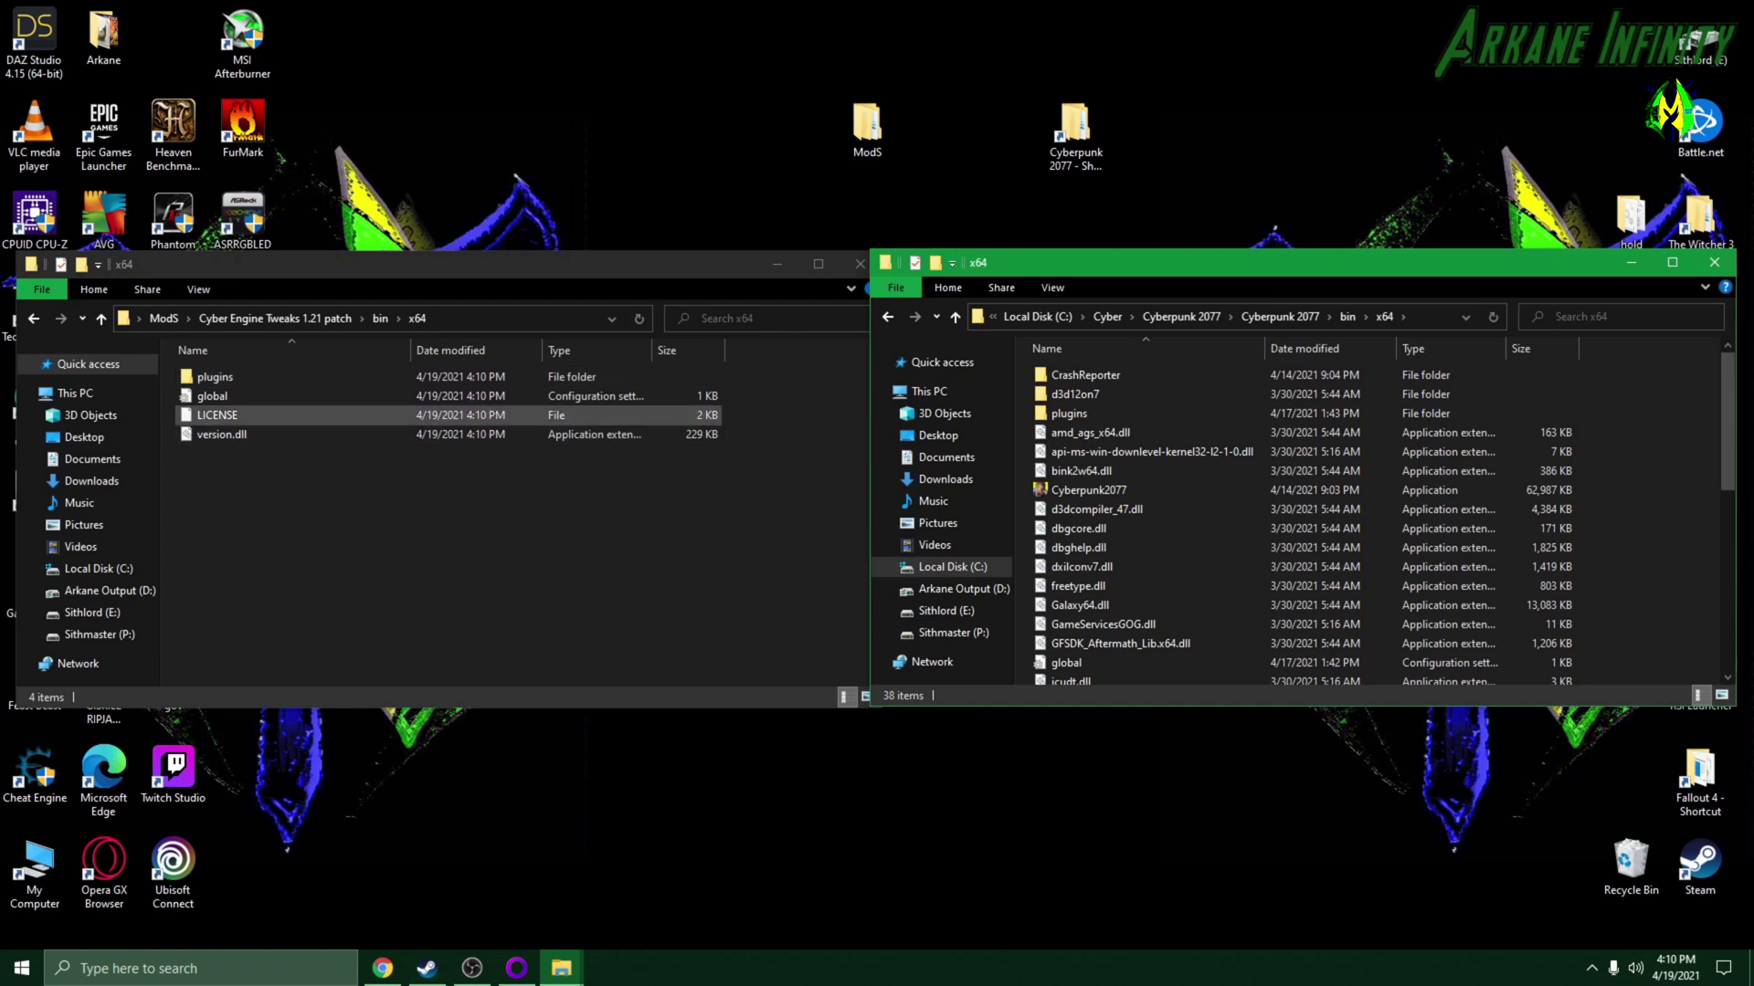
Step: Delete the LICENSE file from the extracted Cyber Engine Tweaks x64 folder
left_click(216, 415)
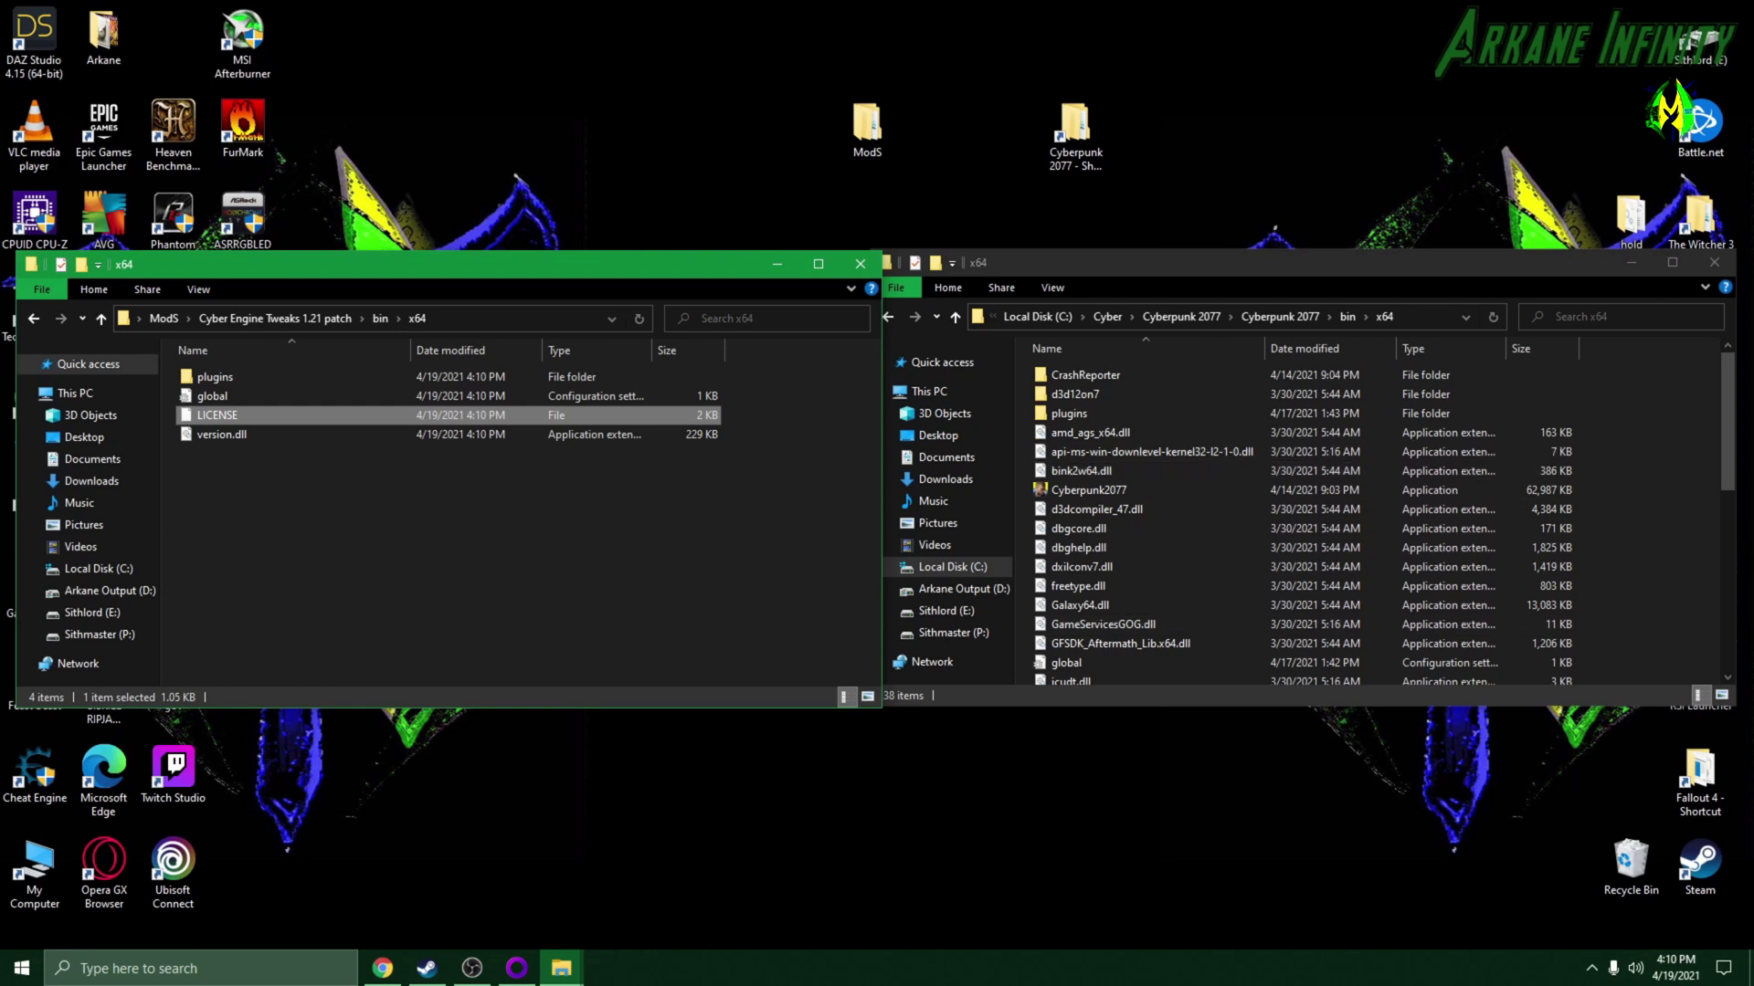
left_click(222, 417)
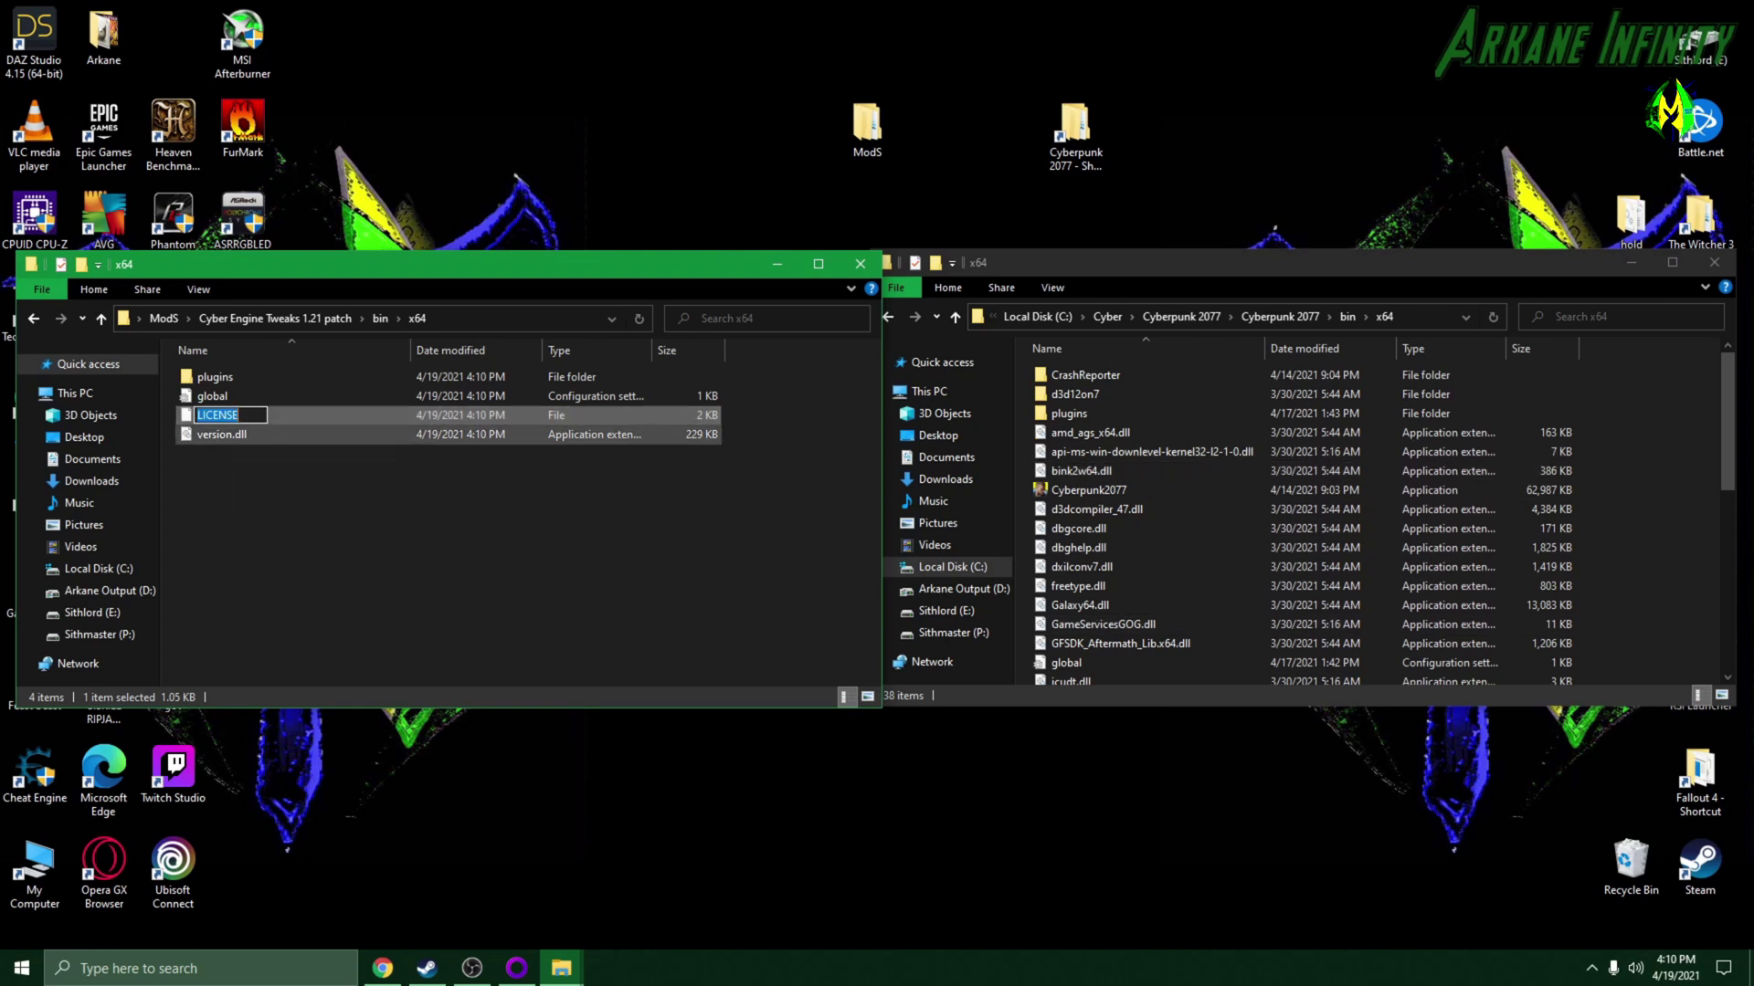
left_click(274, 465)
left_click(222, 397)
left_click(222, 415)
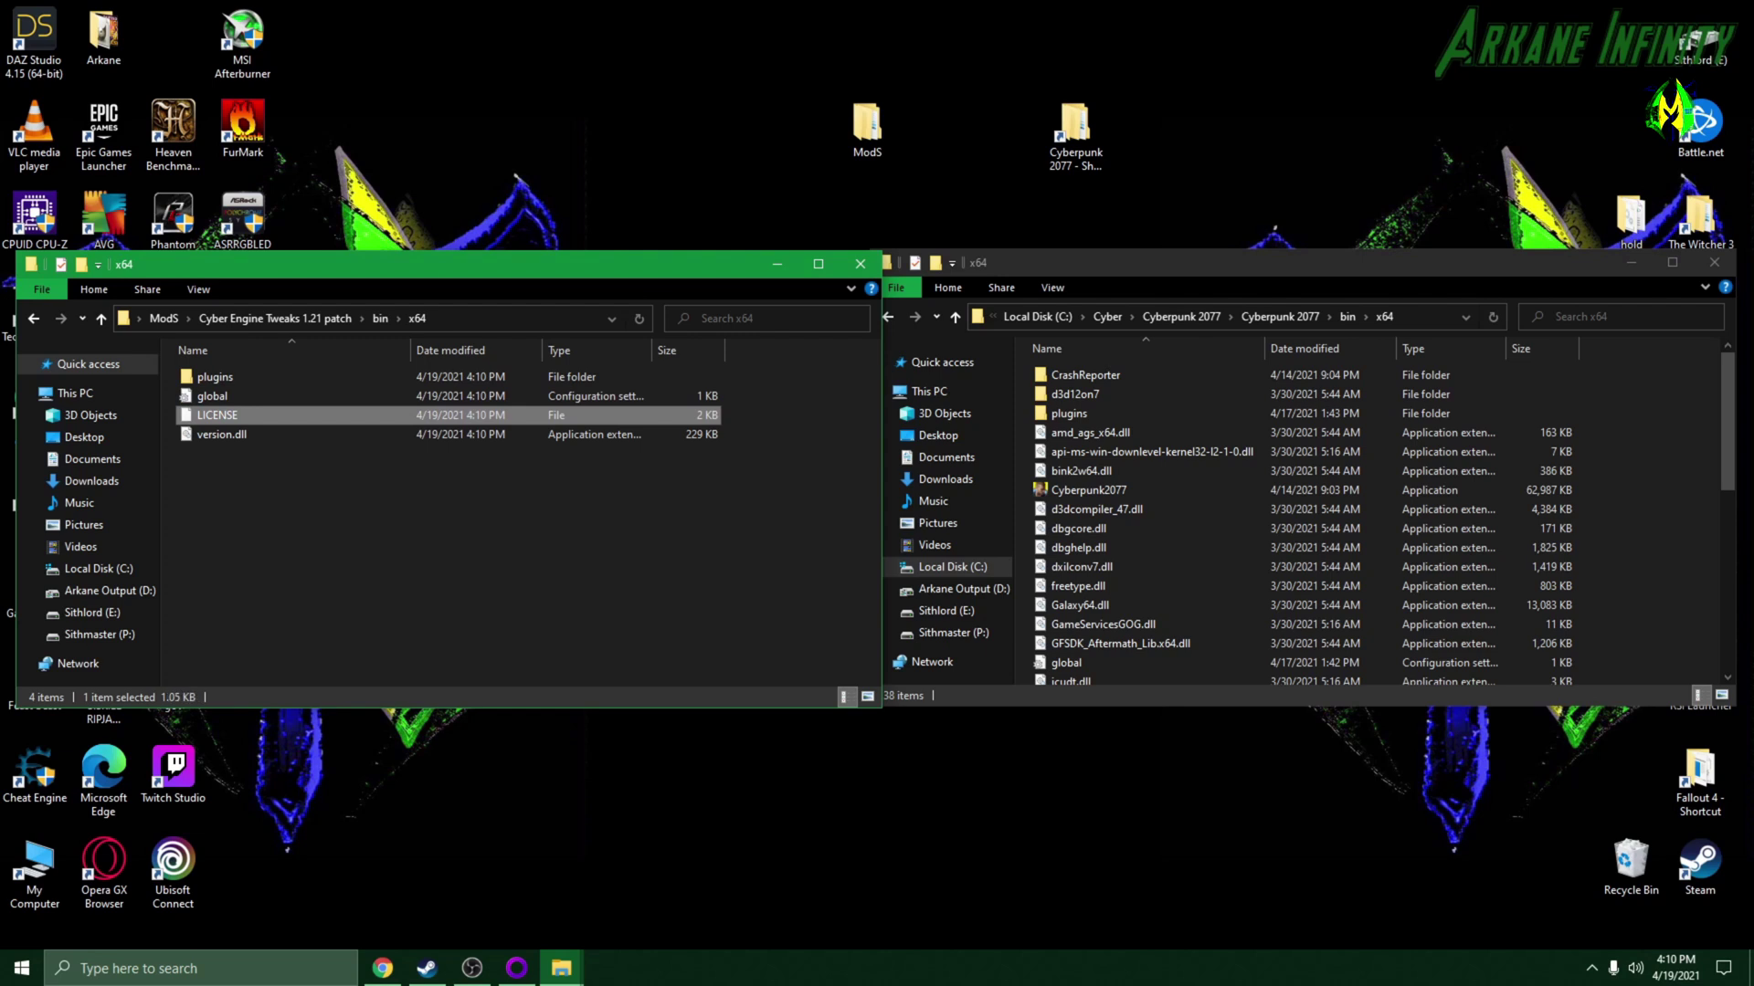
key("Delete")
Step: Move the mod's plugins folder, global and version.dll into the game's bin\x64 folder, replacing the files with the same names
left_click_drag(274, 511, 188, 339)
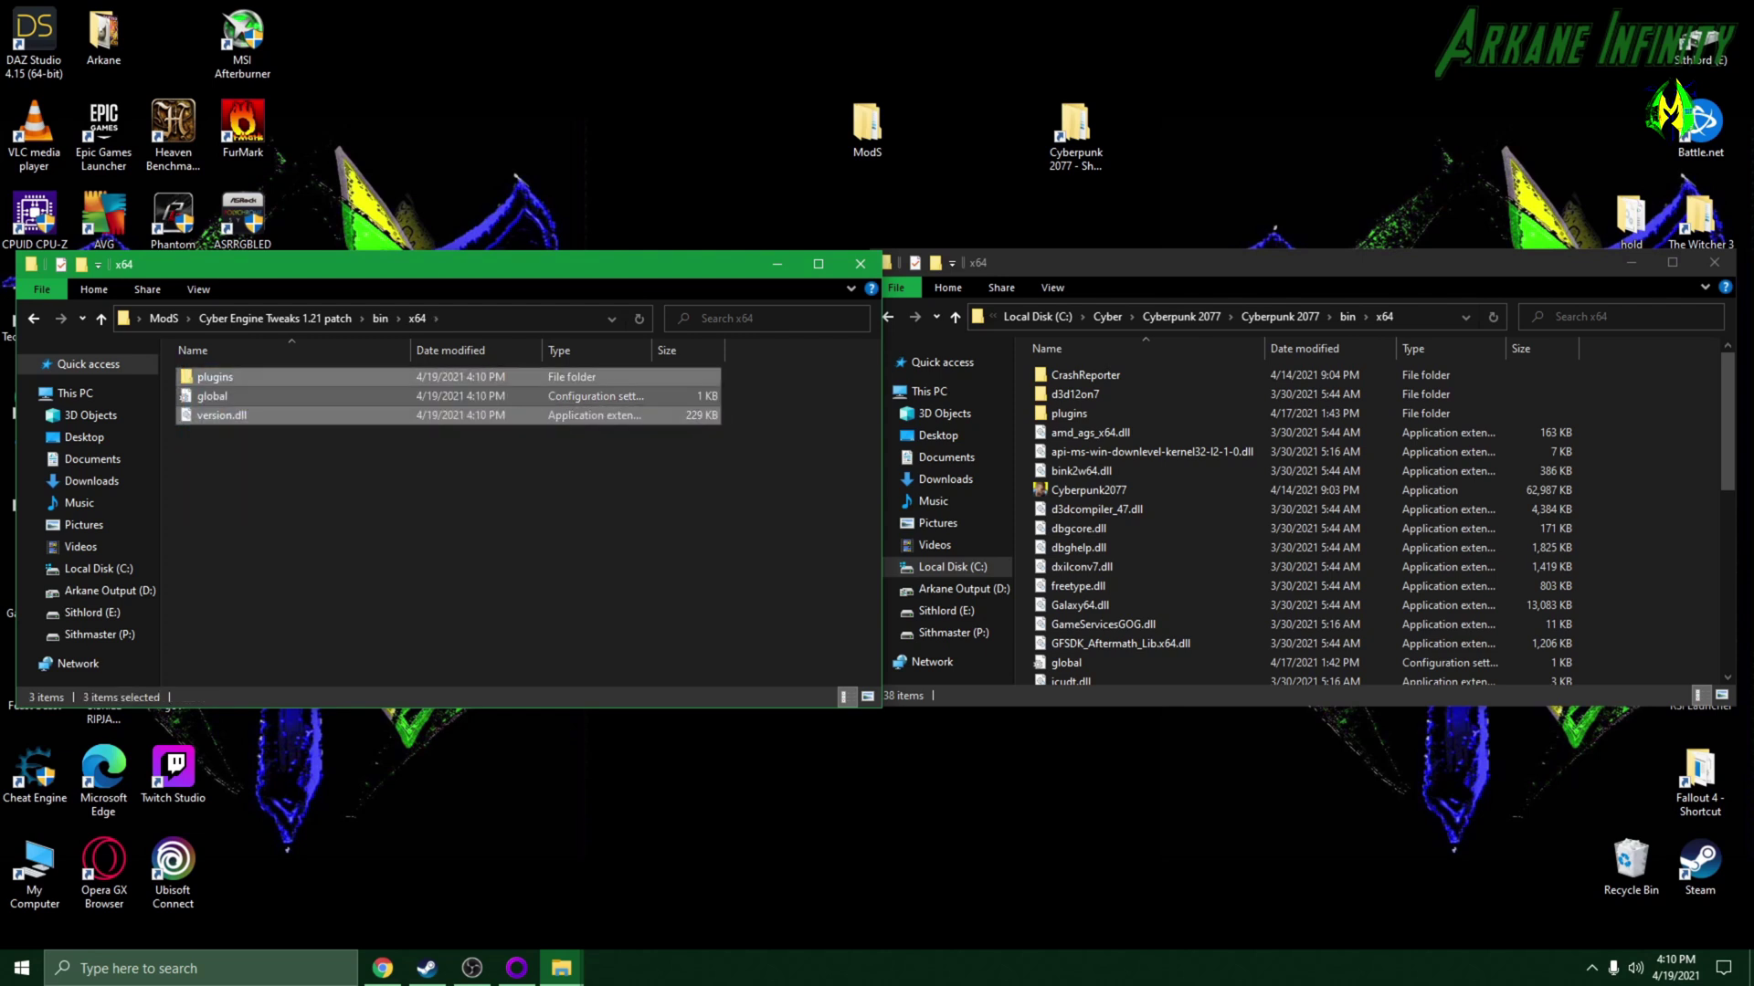
left_click_drag(274, 415, 1612, 589)
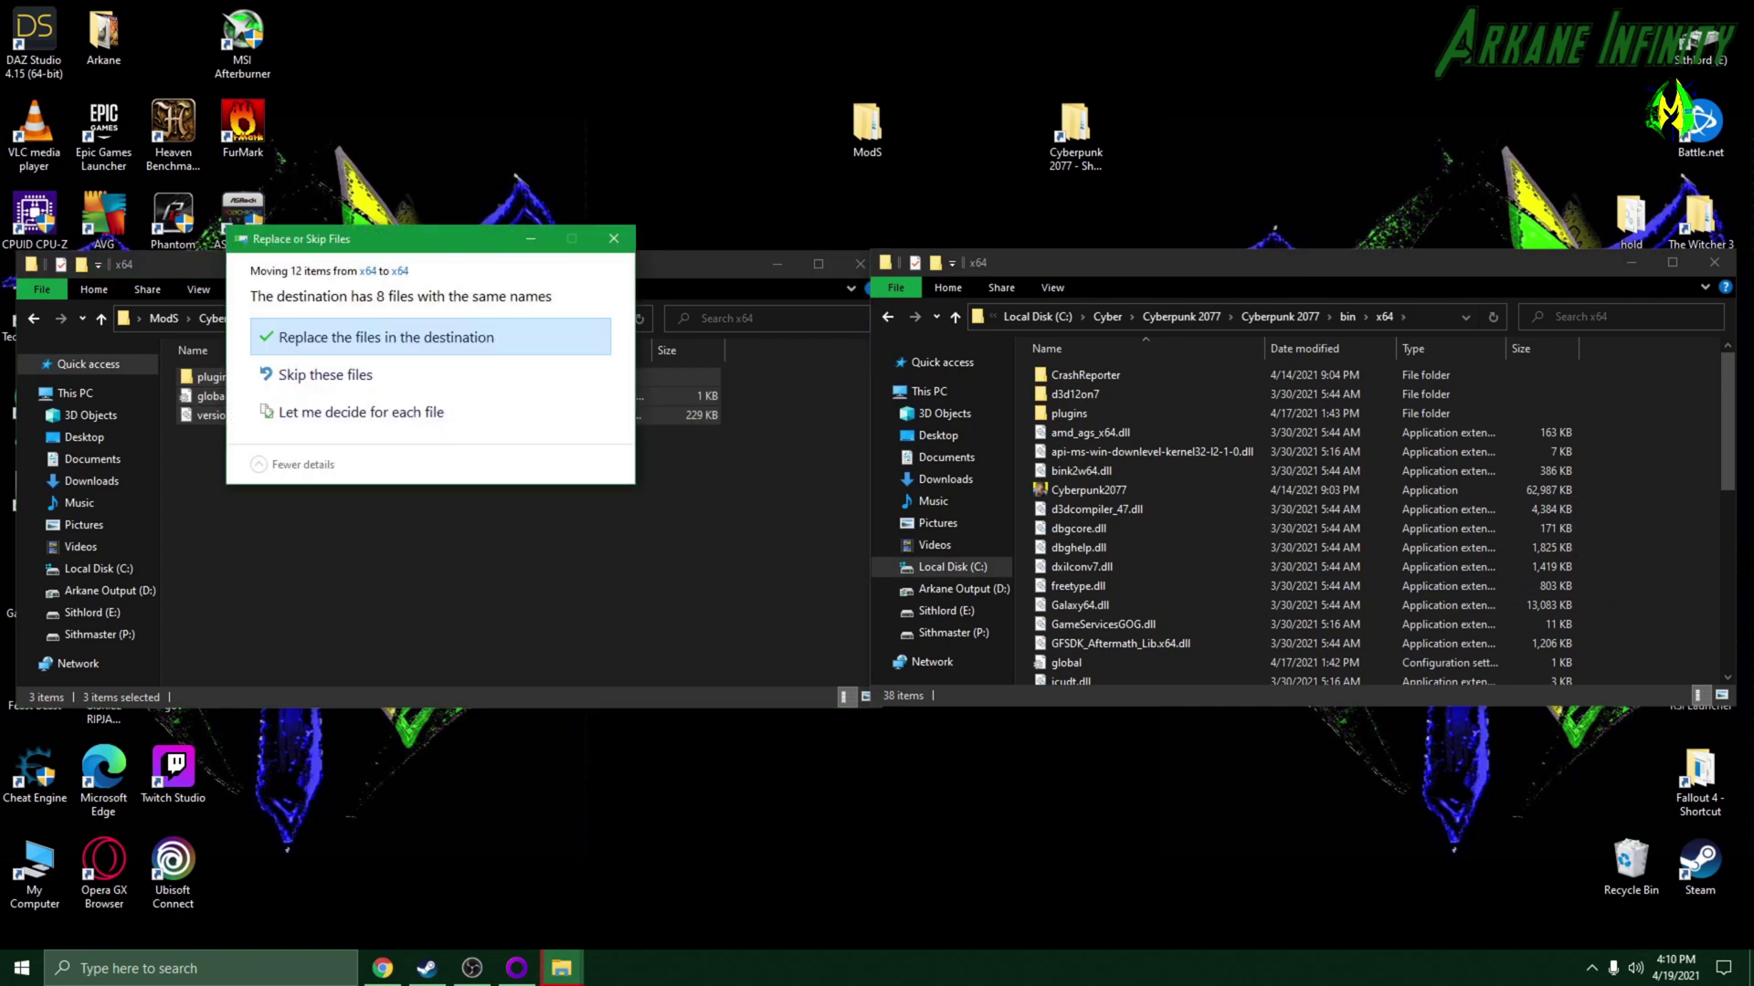
left_click(386, 337)
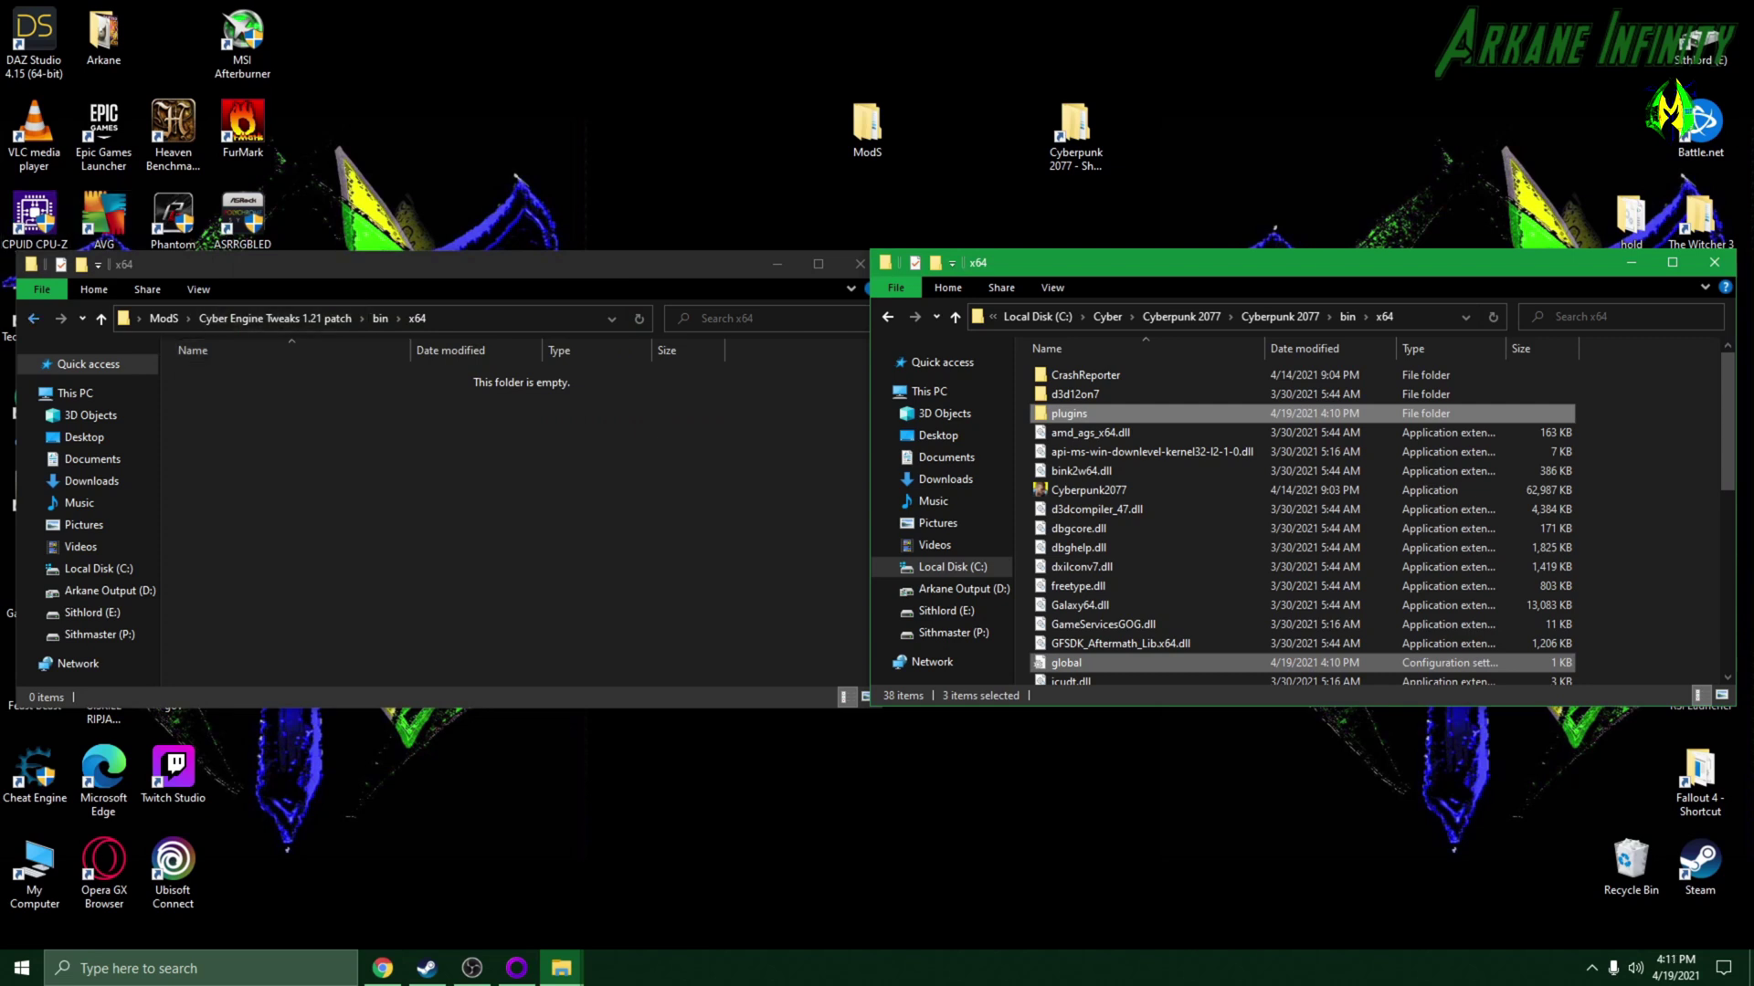
Step: Open the bin\x64\plugins\cyber_engine_tweaks folder inside the extracted Appearance Menu Mod-1.21 folder
left_click(33, 317)
left_click(33, 318)
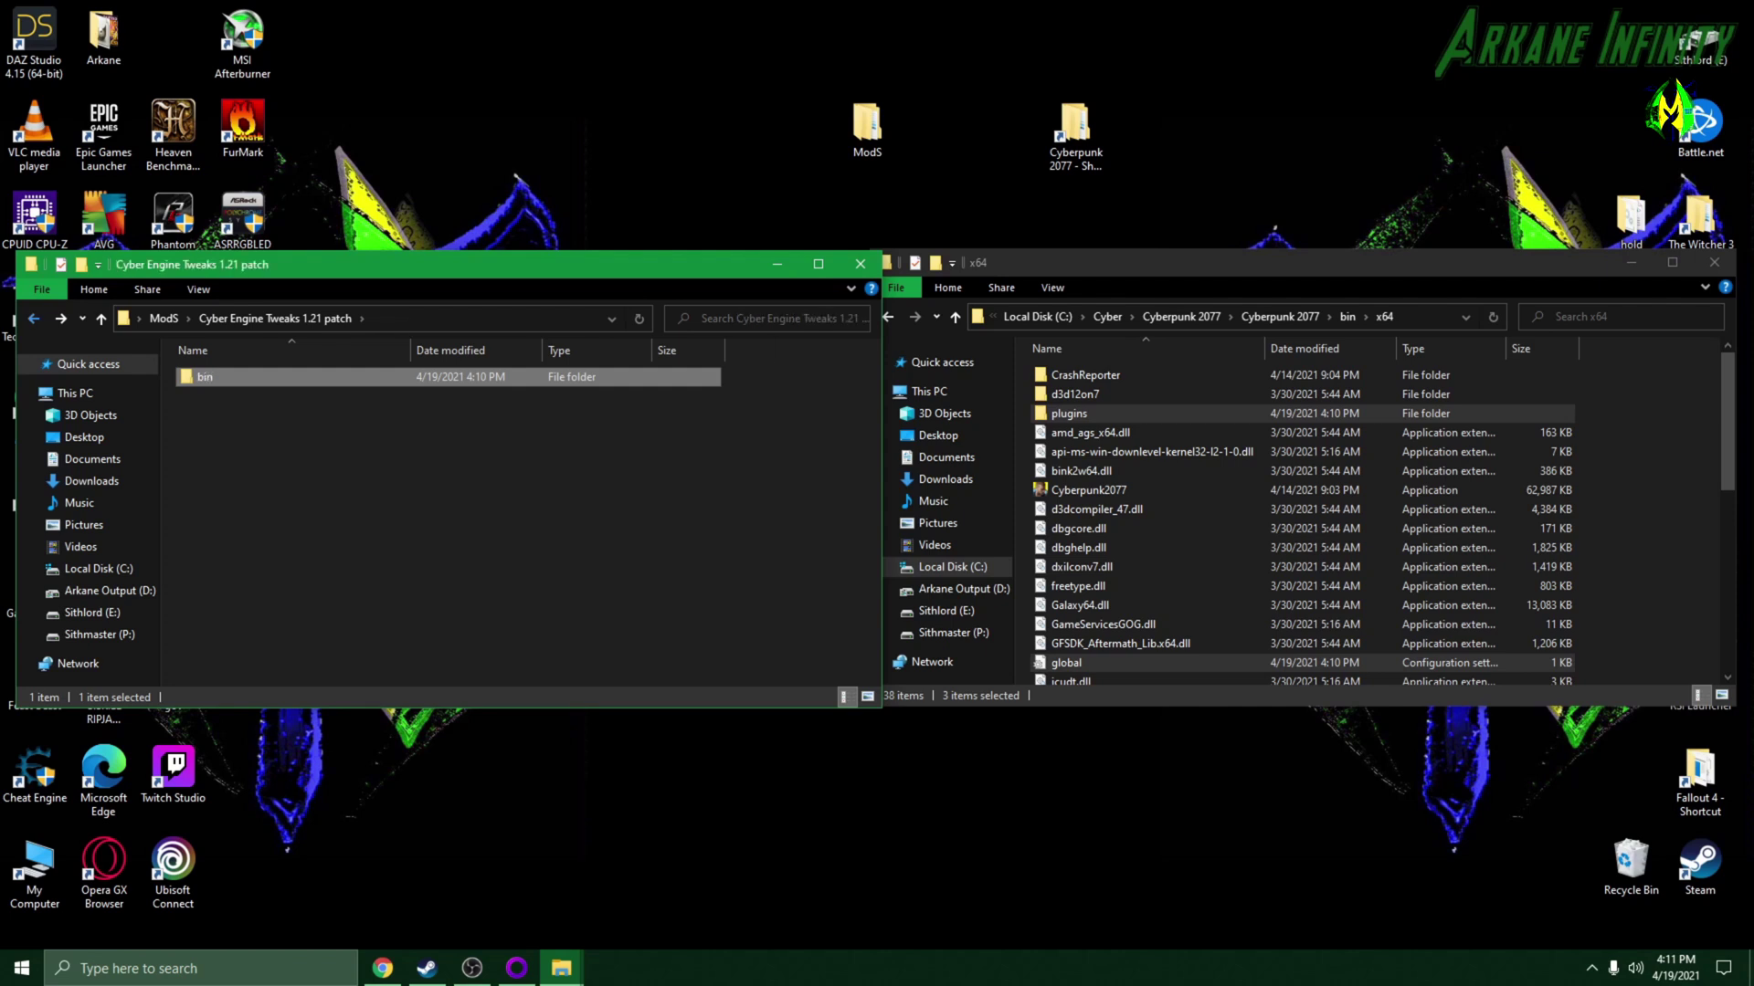
key("alt+Up")
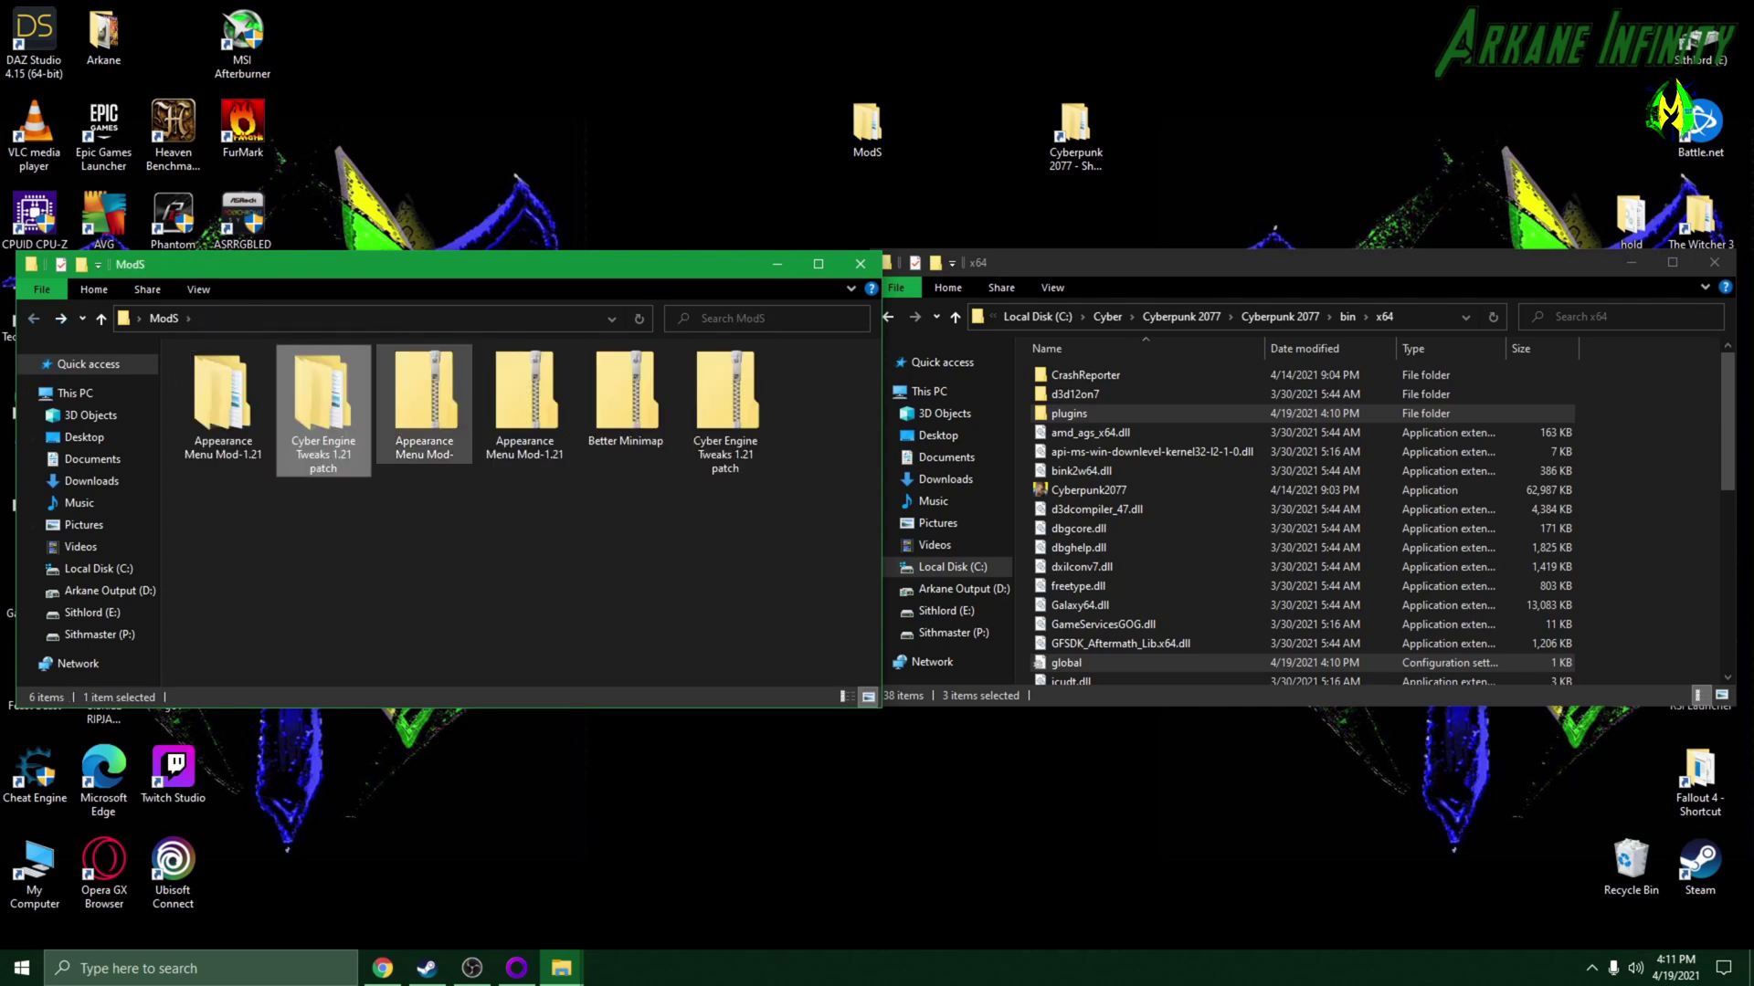
double_click(219, 396)
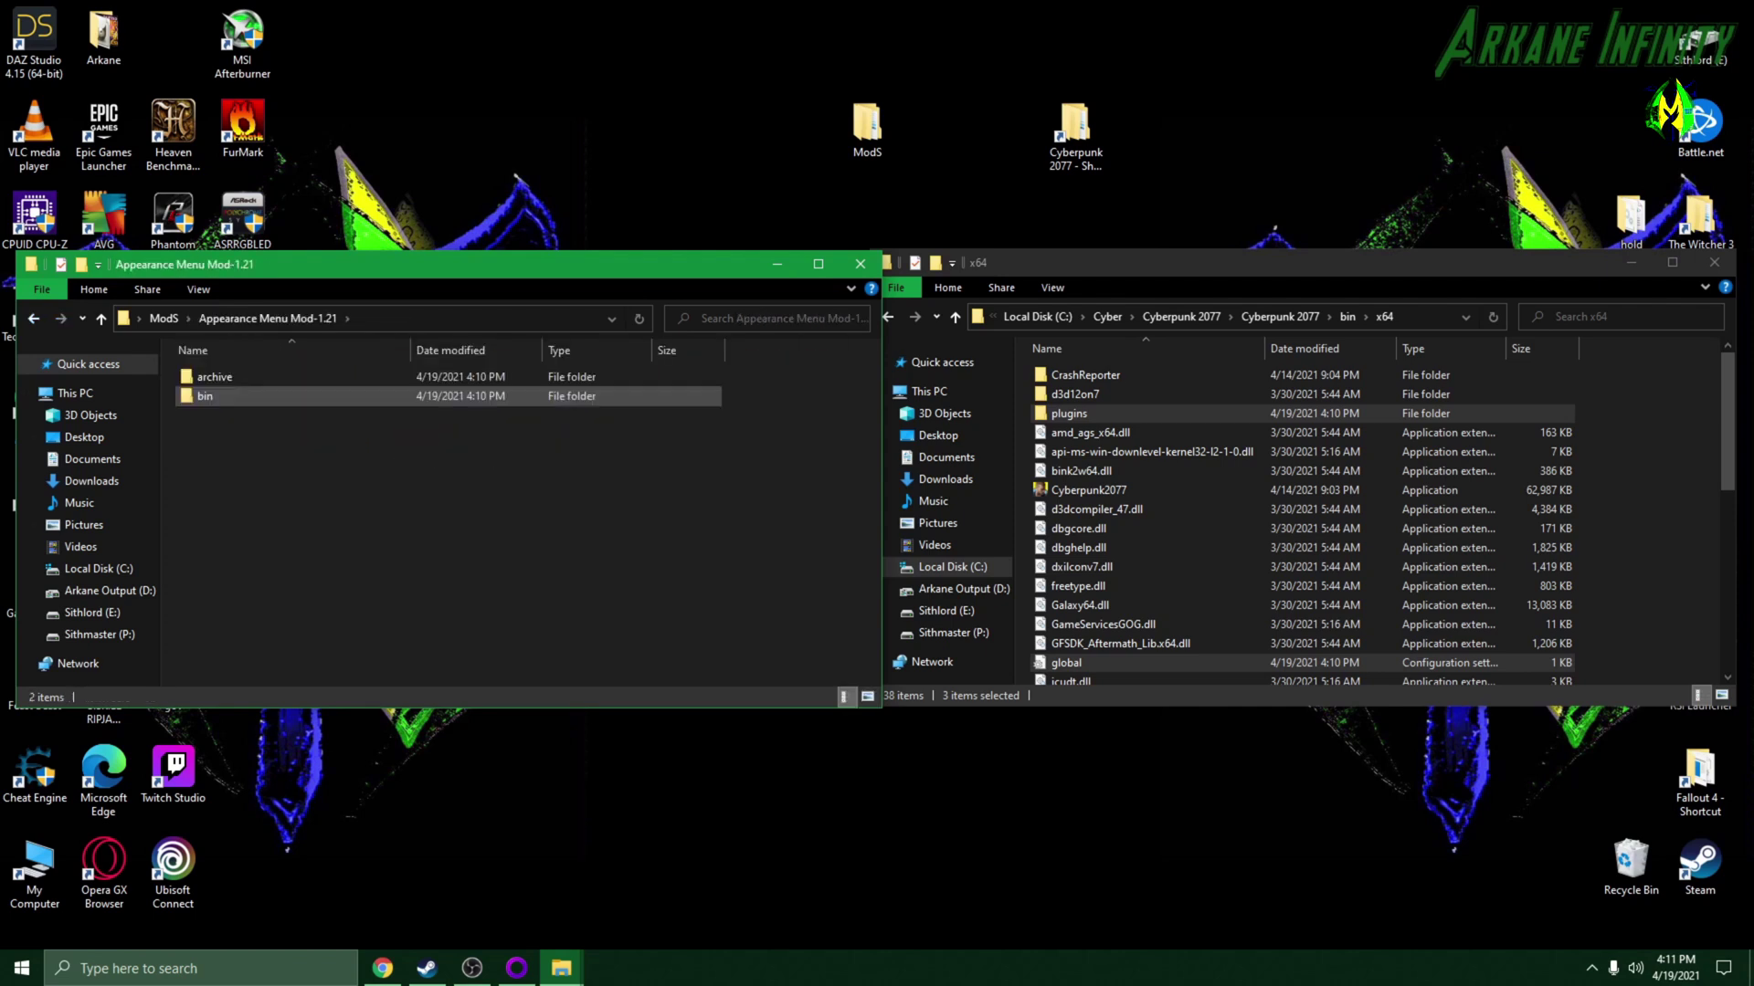
double_click(219, 396)
double_click(219, 377)
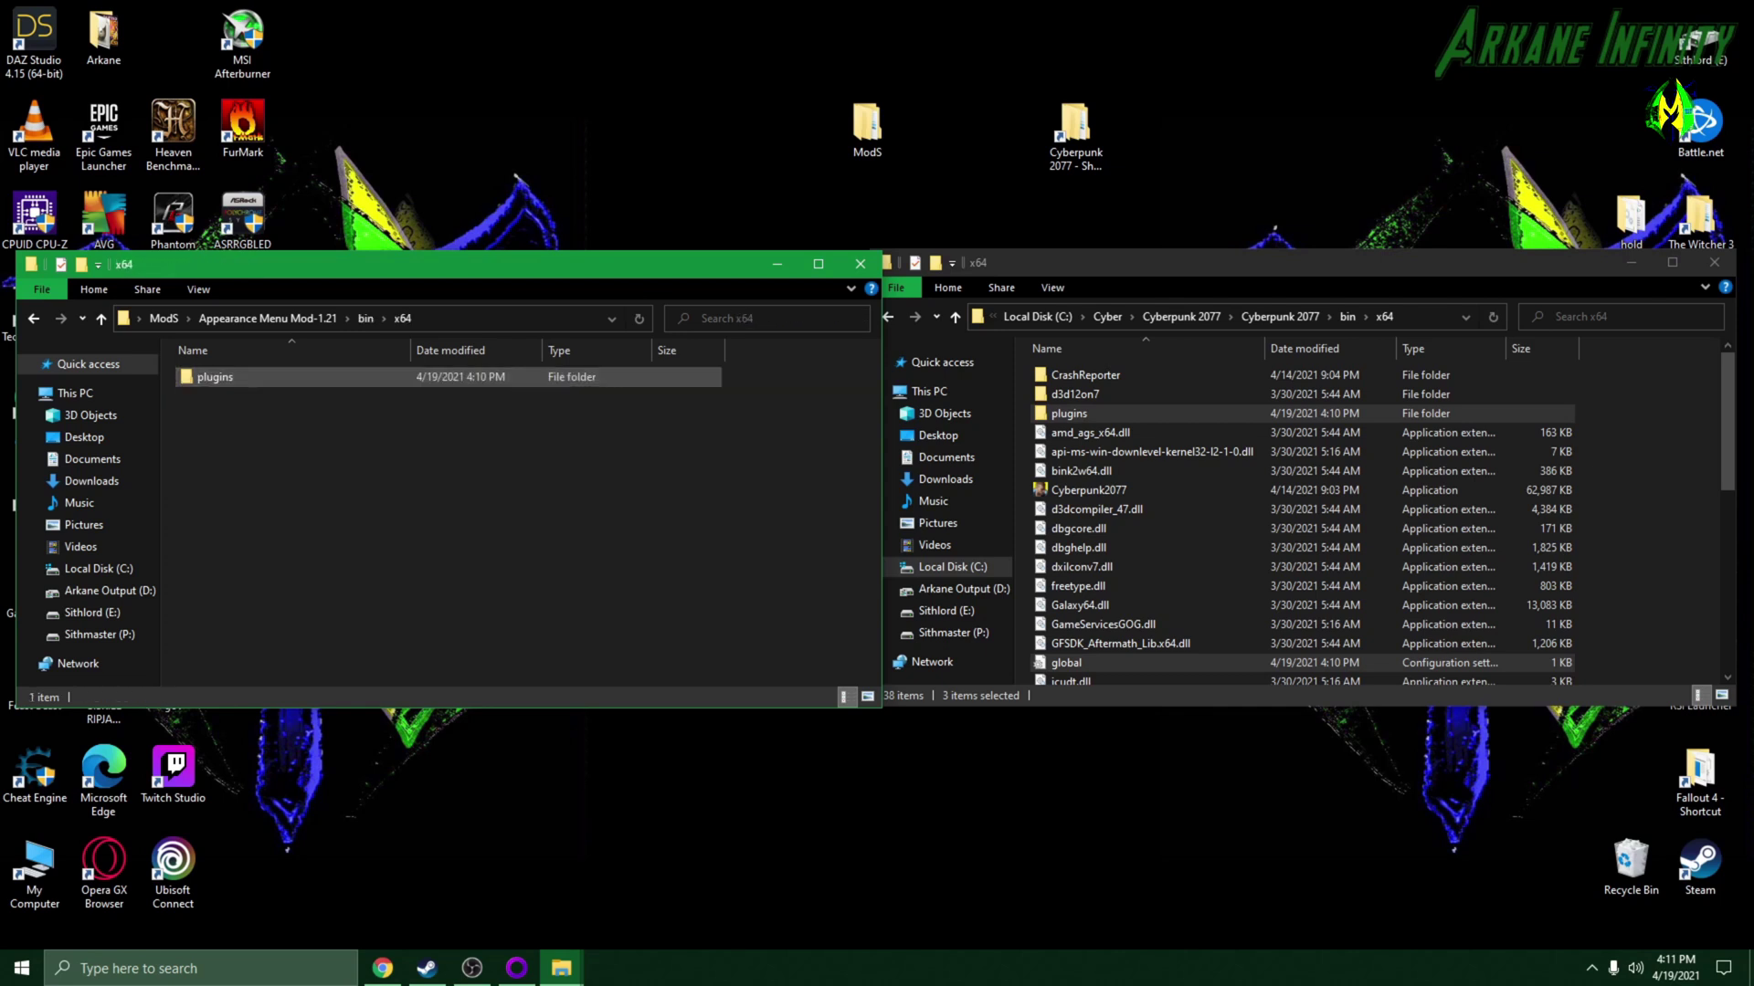
left_click(220, 376)
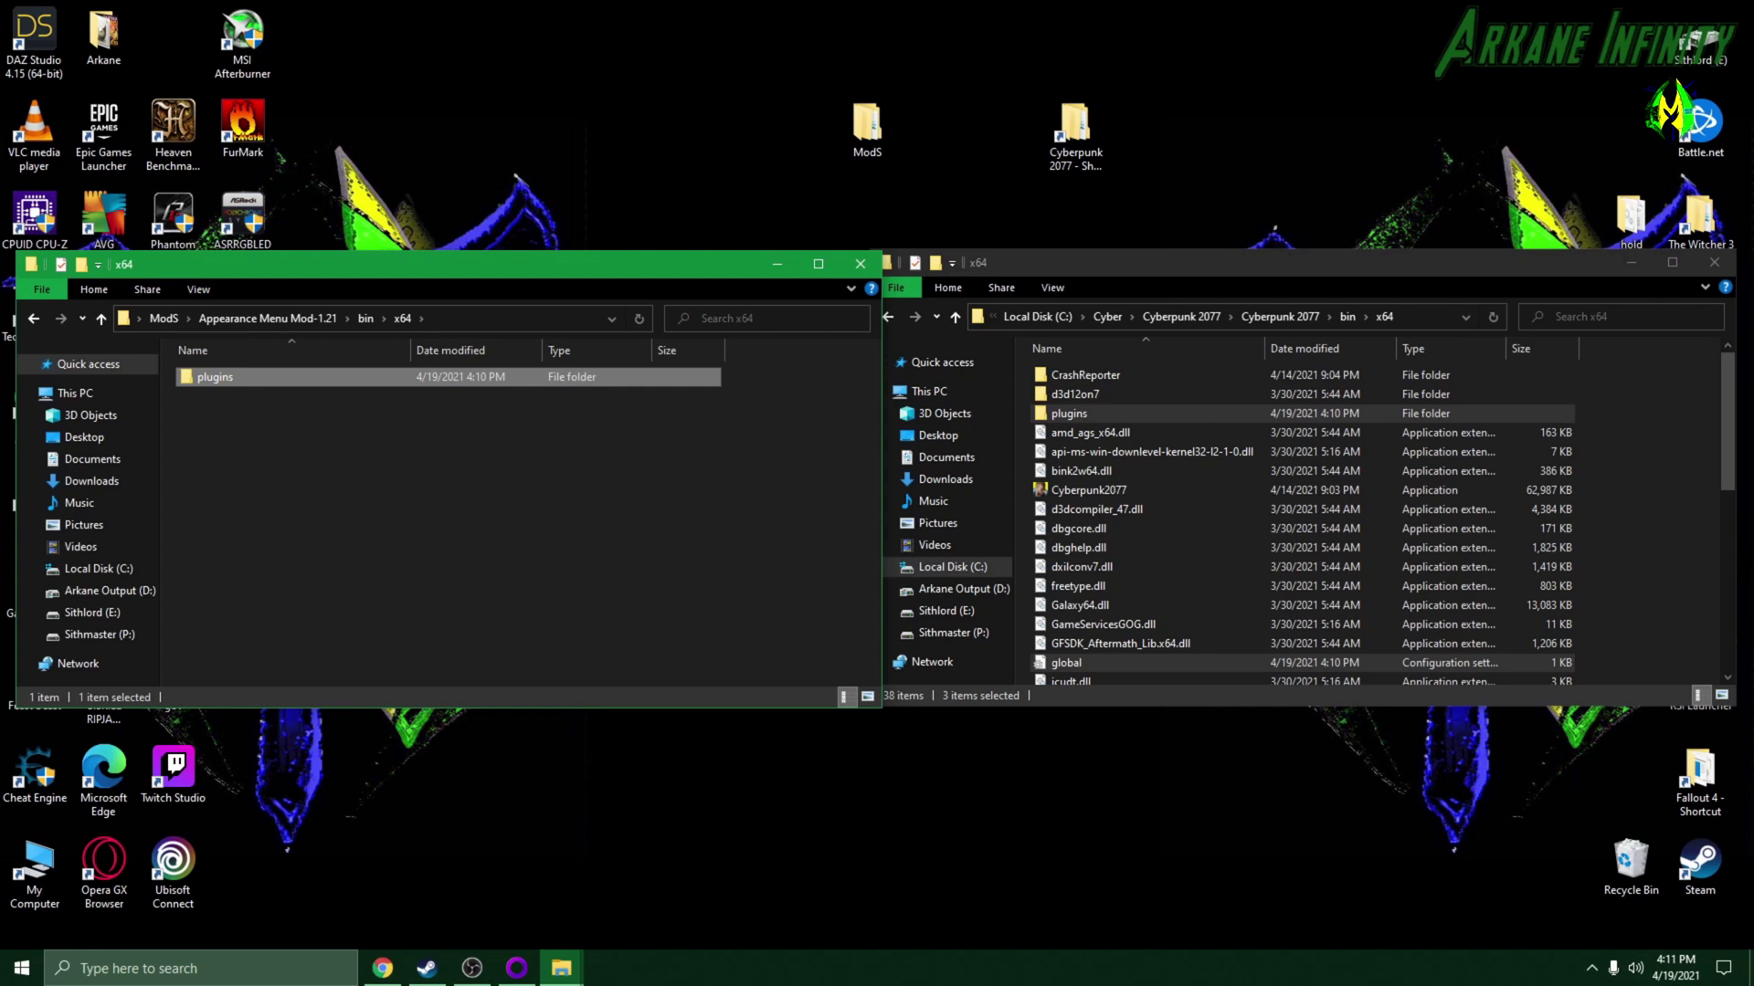
double_click(219, 376)
double_click(220, 376)
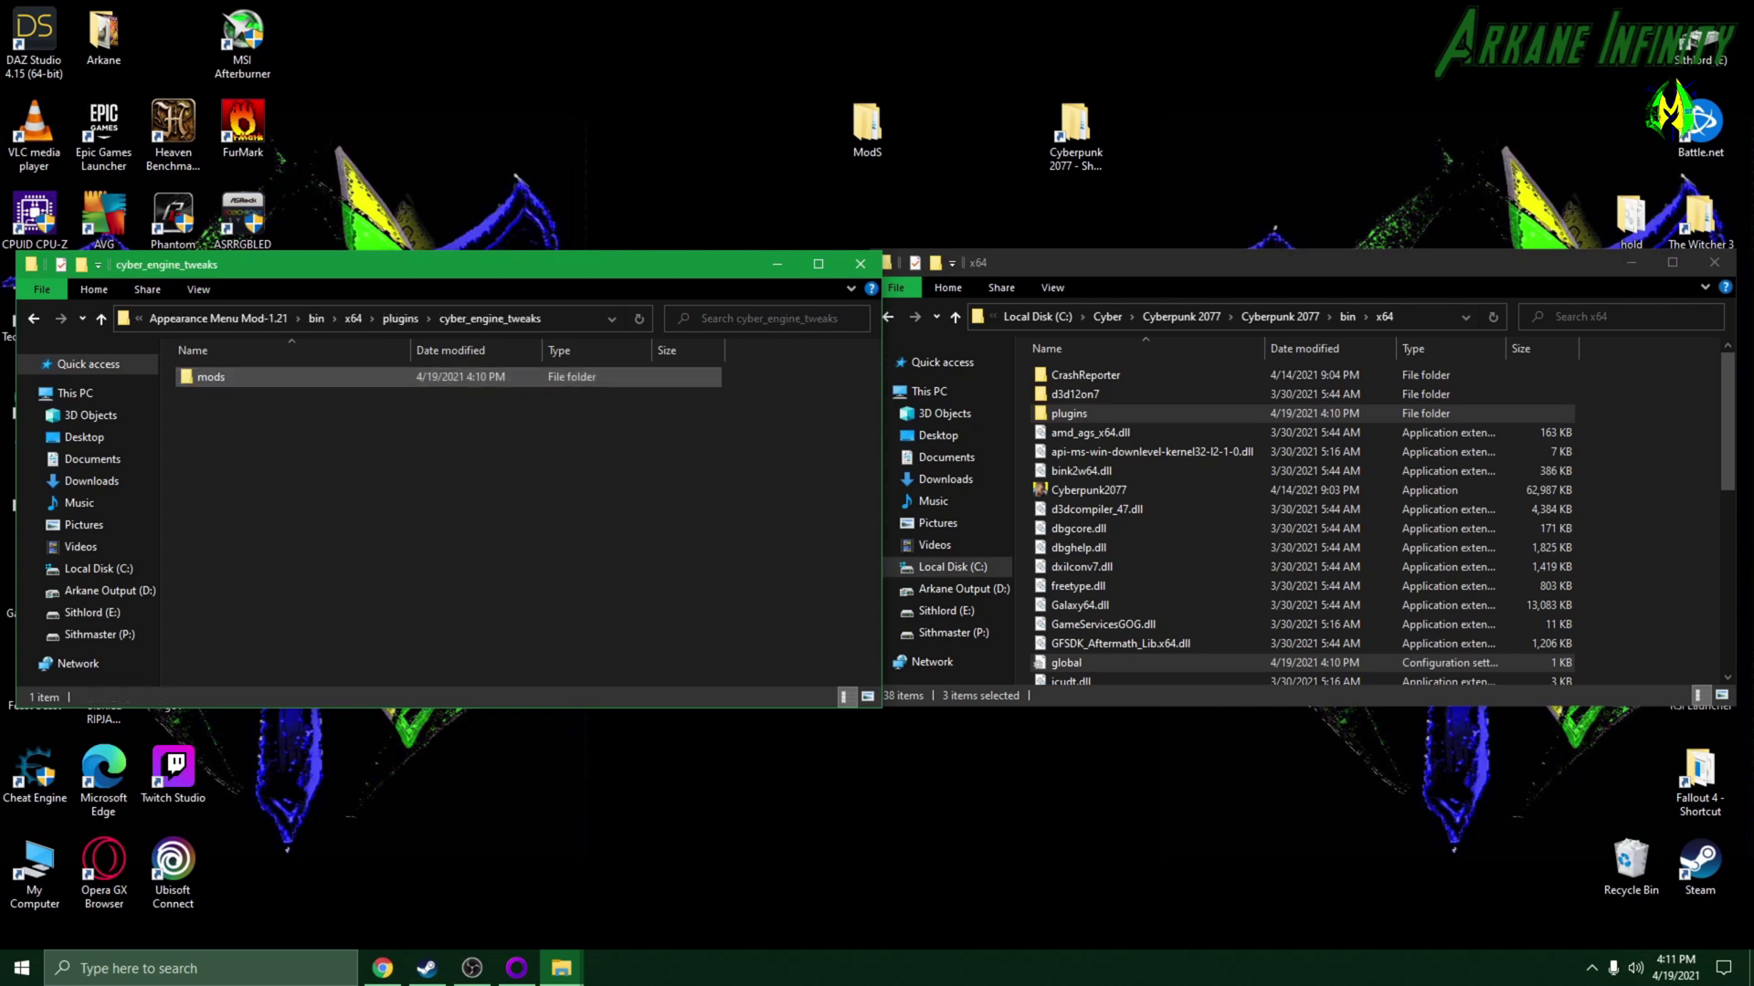
left_click(219, 377)
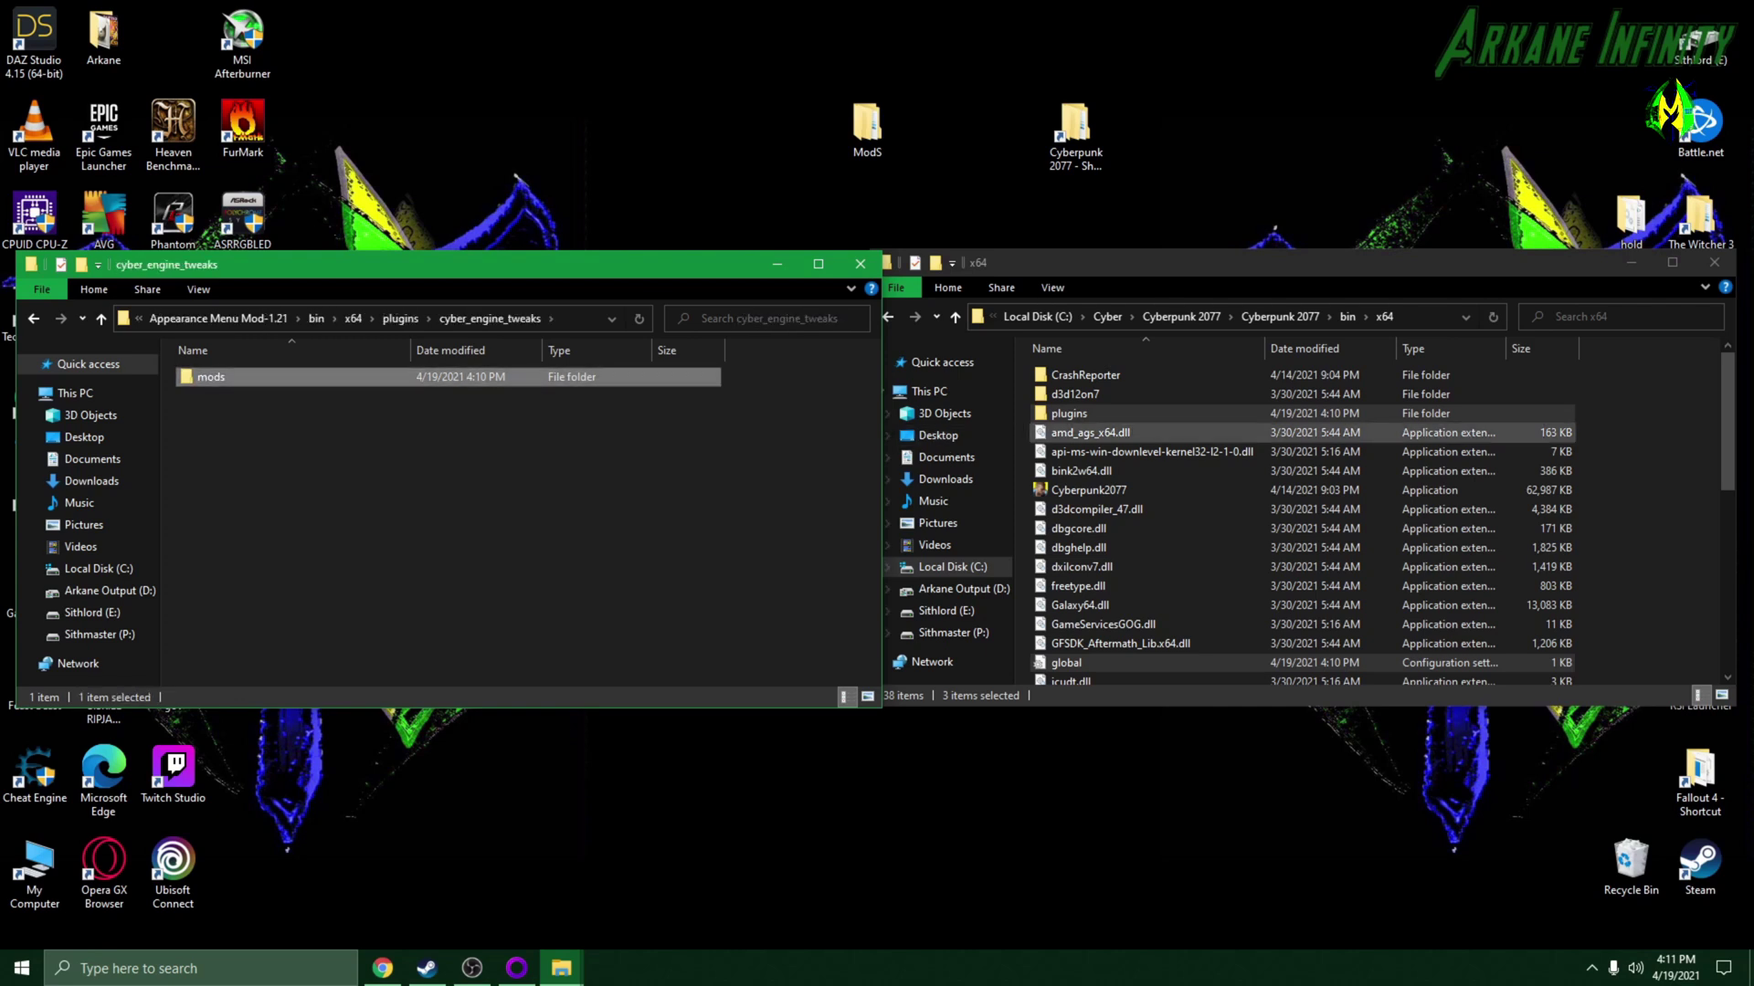
Step: Move the AppearanceMenuMod folder from the mod's mods folder into the game's cyber_engine_tweaks\mods folder, replacing the files with the same names
left_click(1069, 413)
double_click(1069, 413)
double_click(1096, 374)
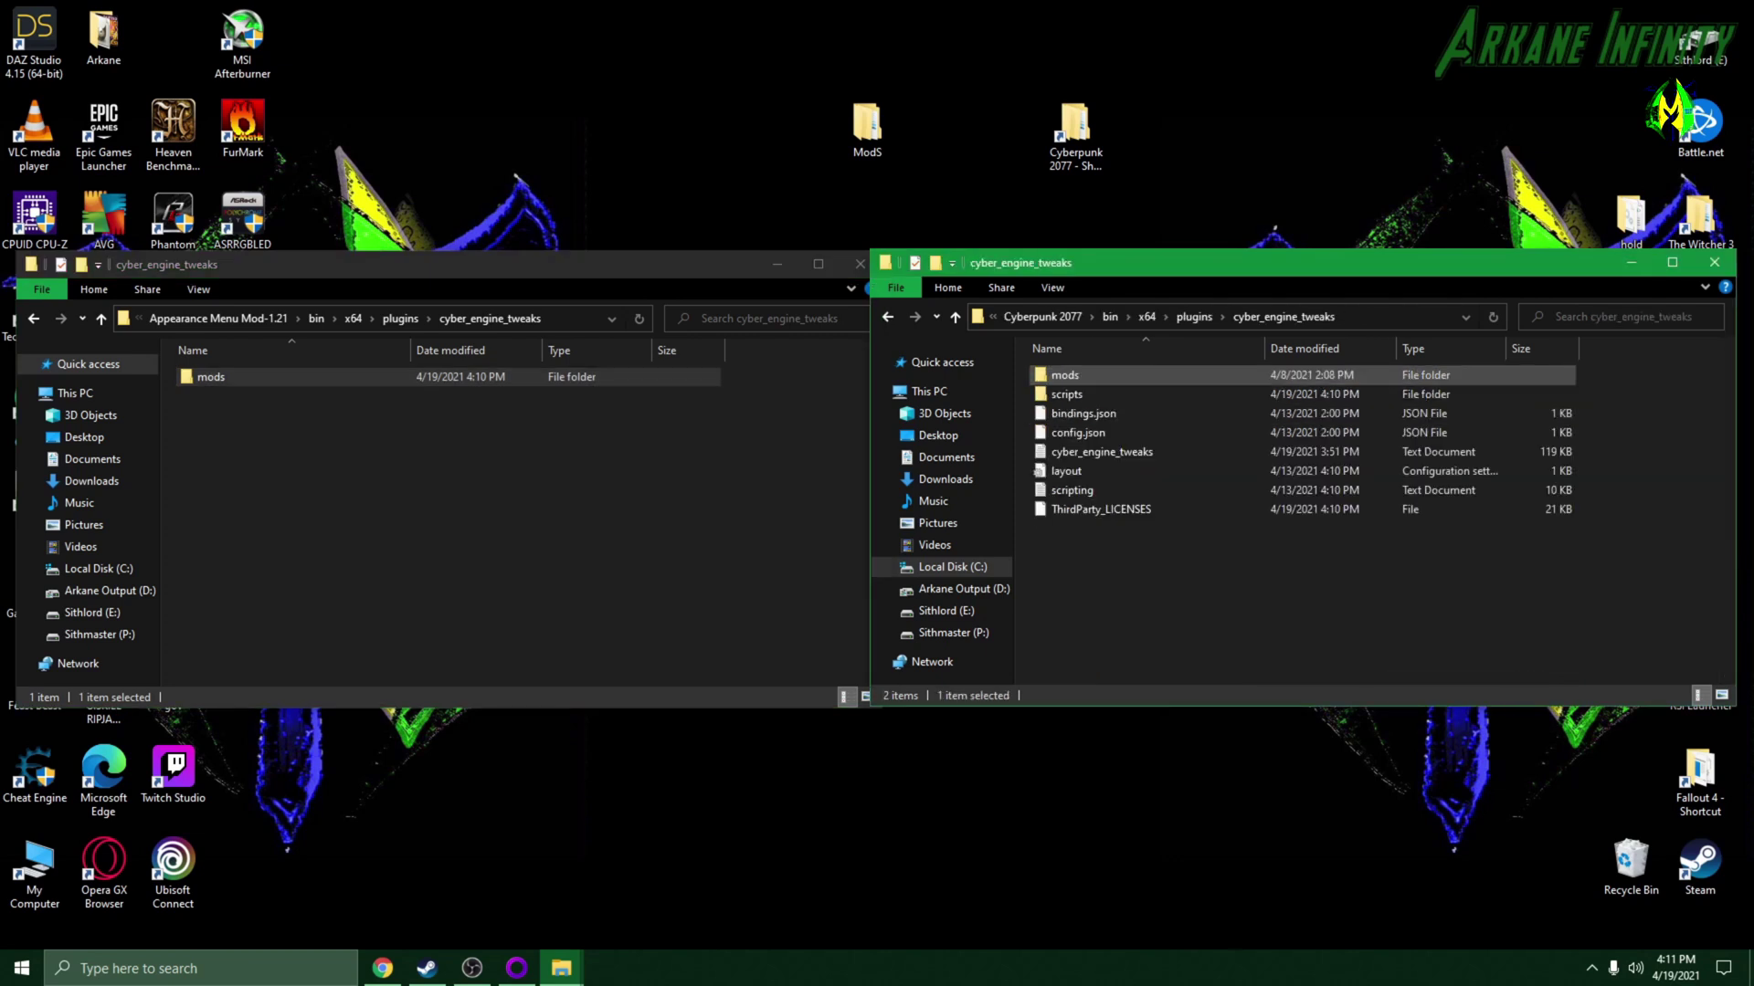
double_click(219, 376)
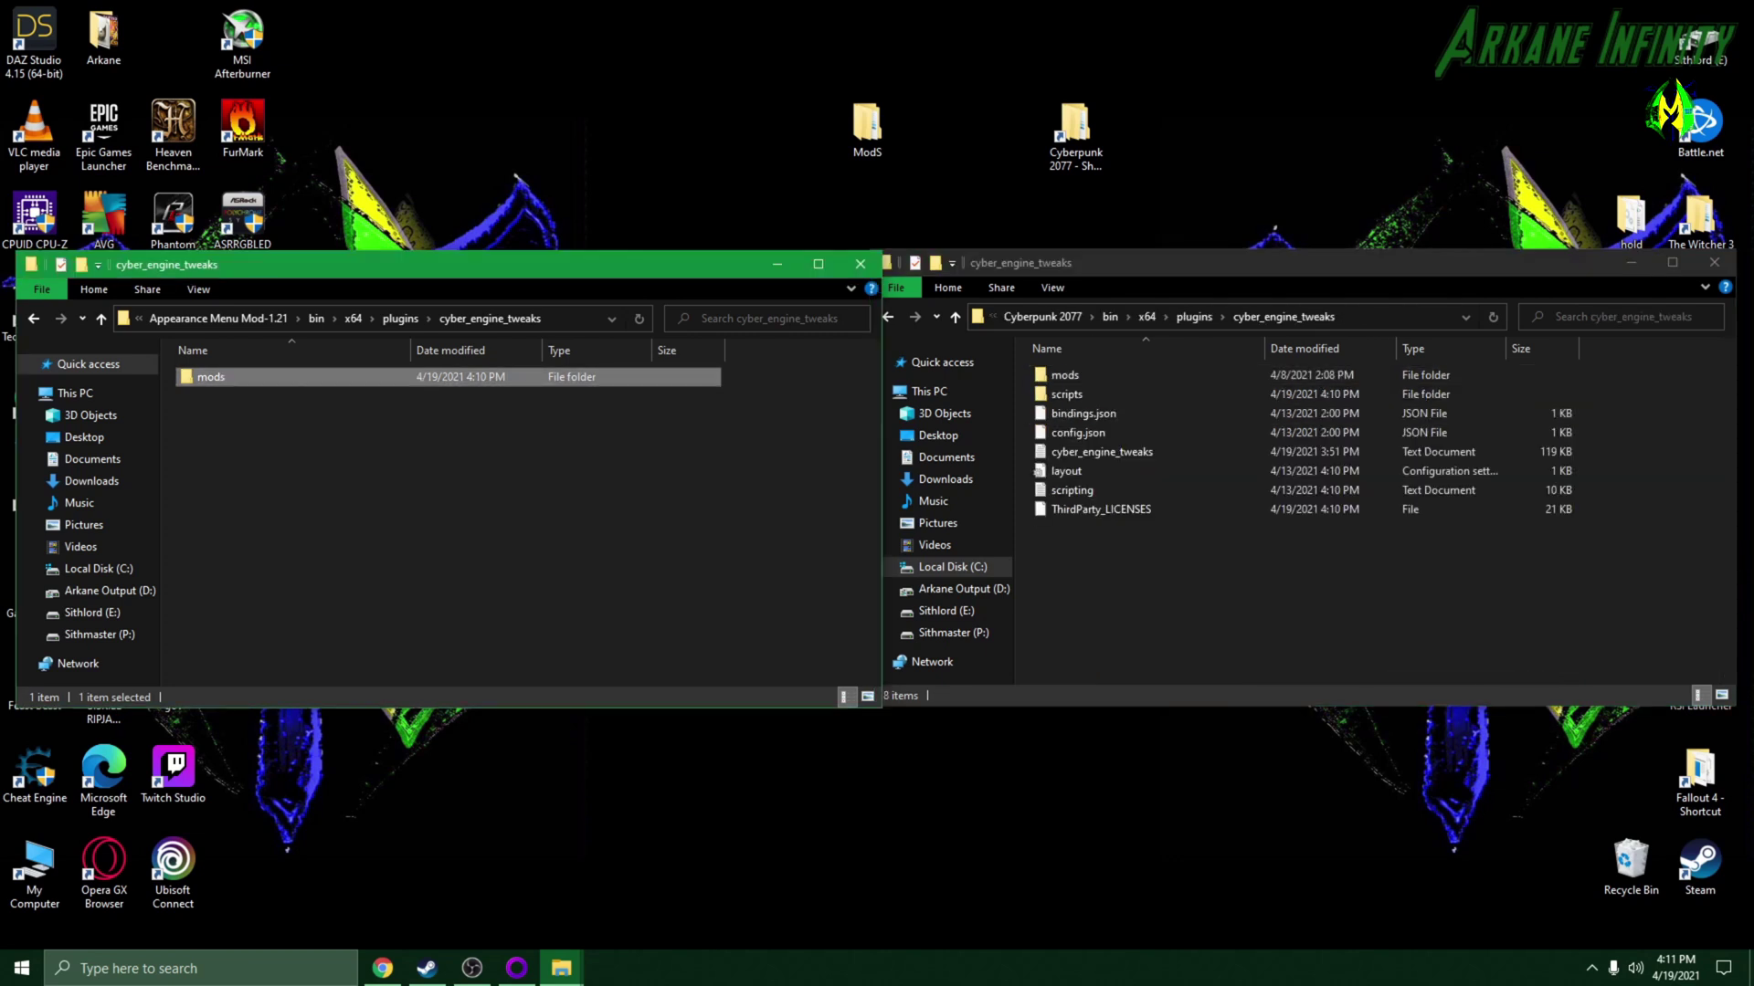
double_click(1059, 374)
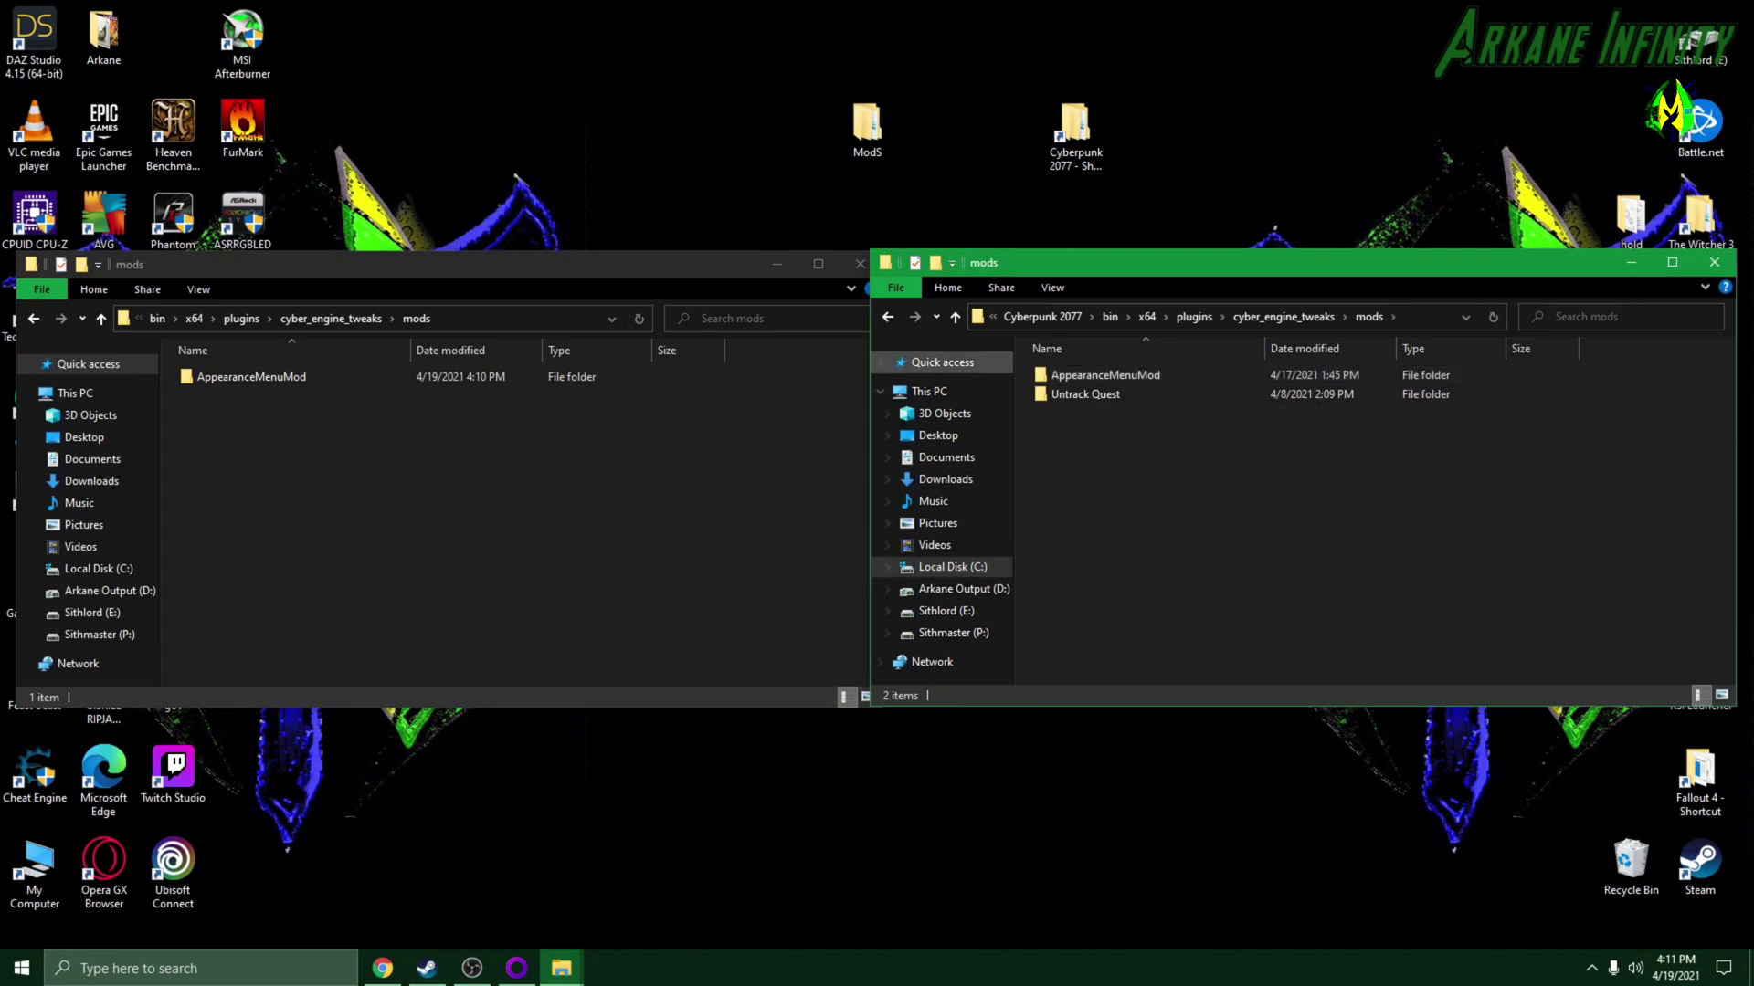
left_click_drag(251, 377, 1306, 584)
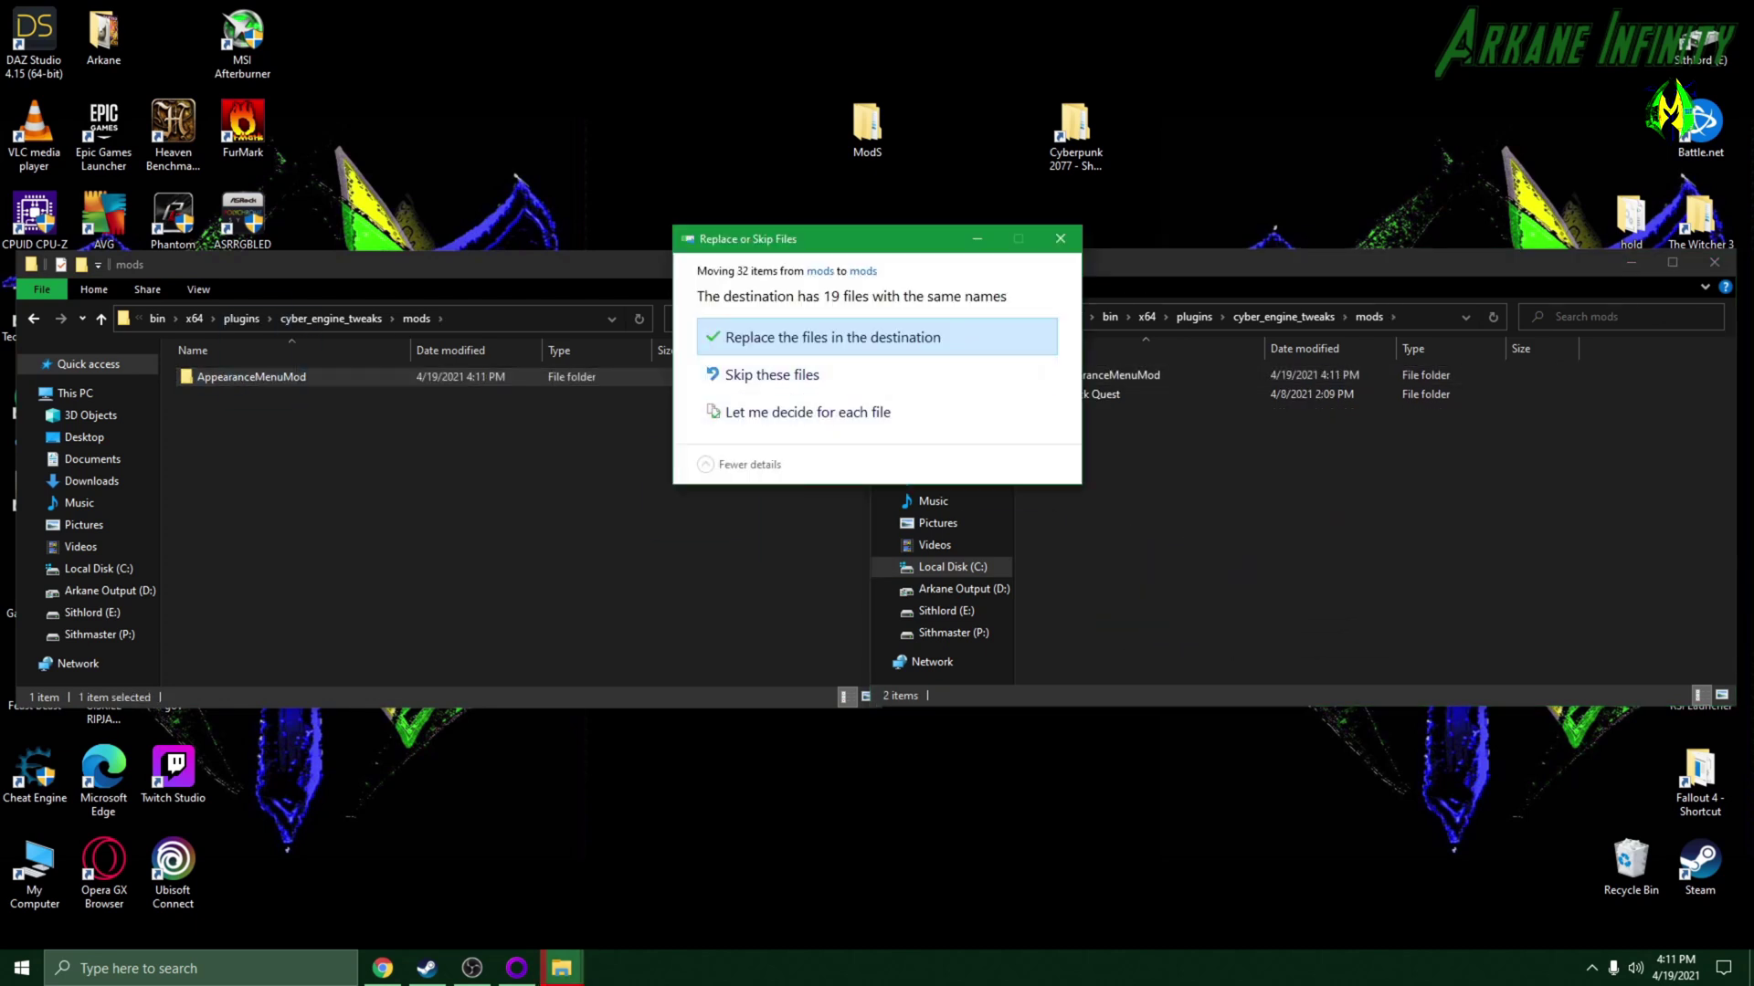
left_click(831, 337)
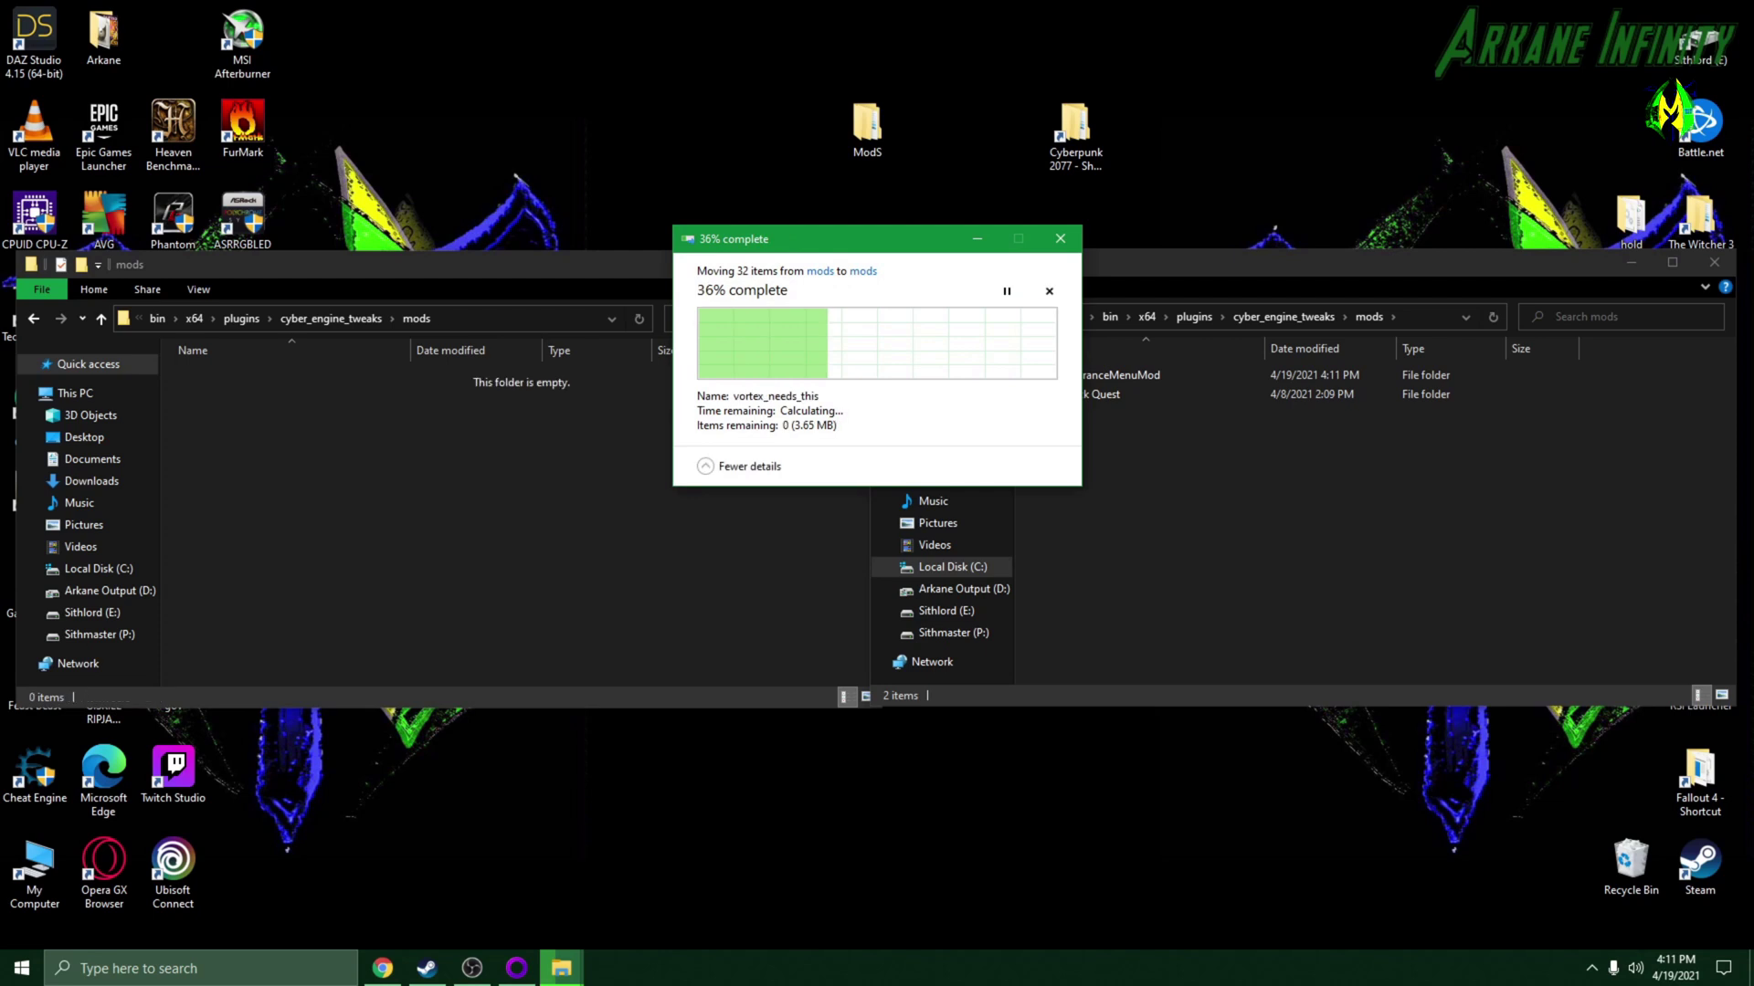
Step: Return to the main Appearance Menu Mod-1.21 and Cyberpunk 2077 folders and open the archive folder in each
left_click(34, 318)
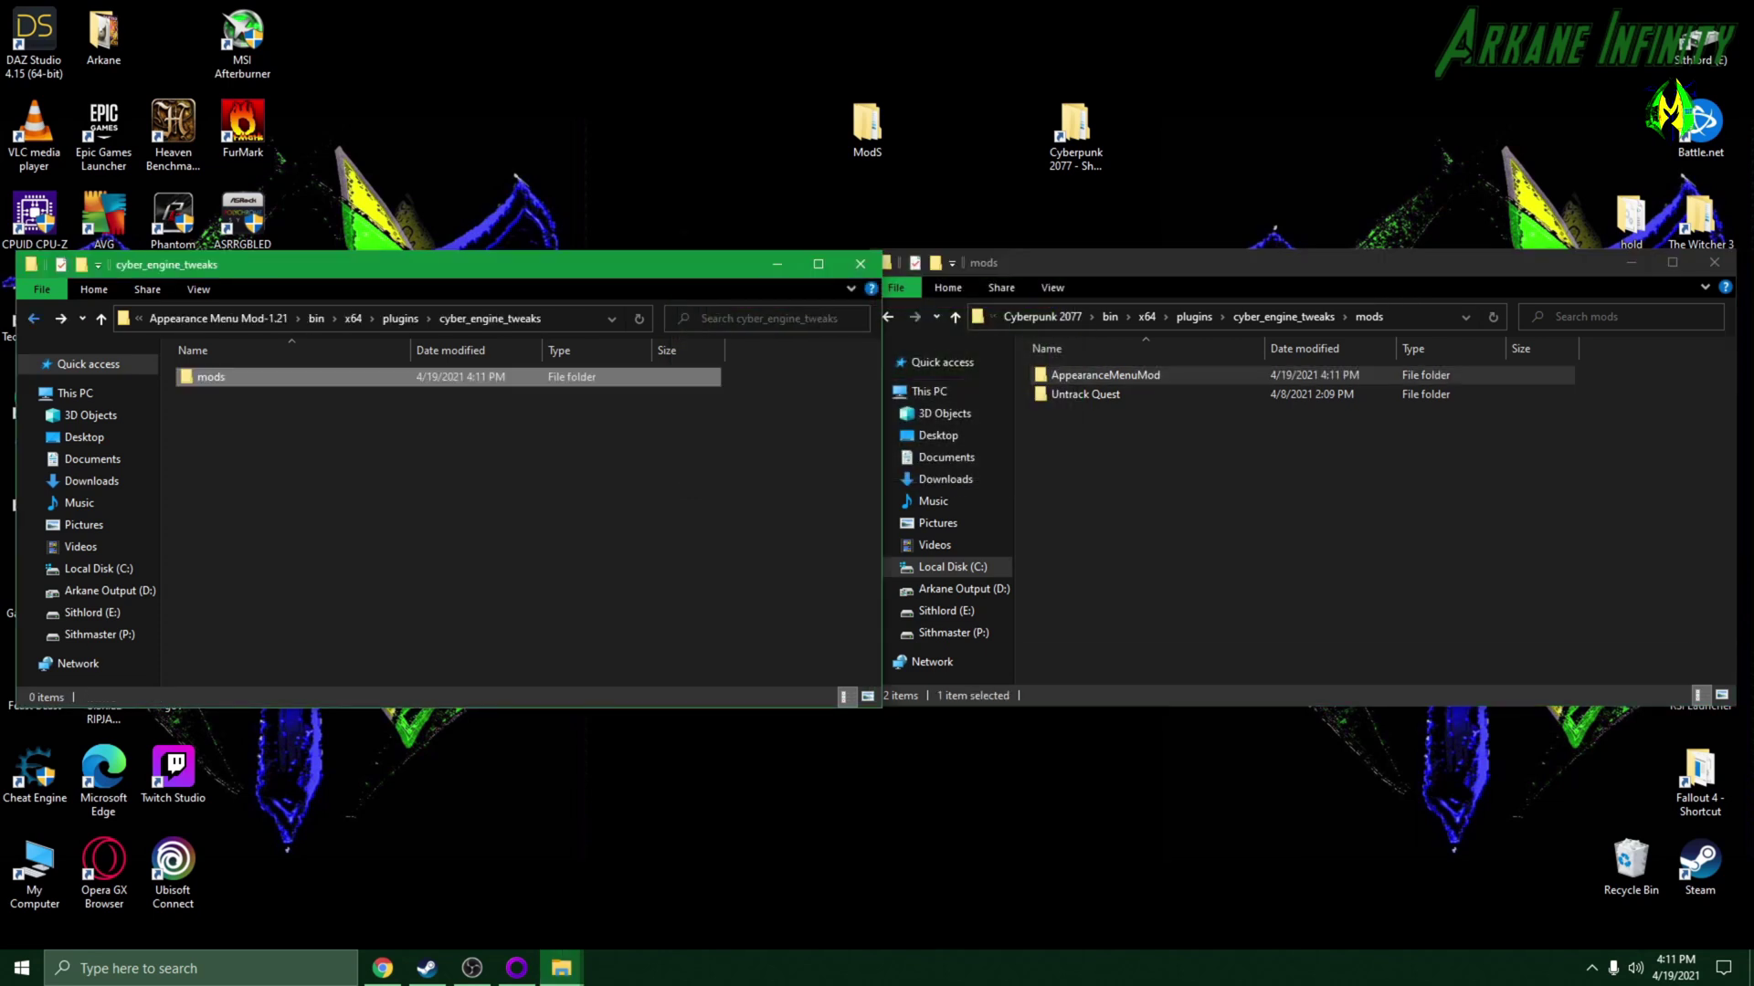
left_click(888, 317)
left_click(889, 317)
left_click(888, 317)
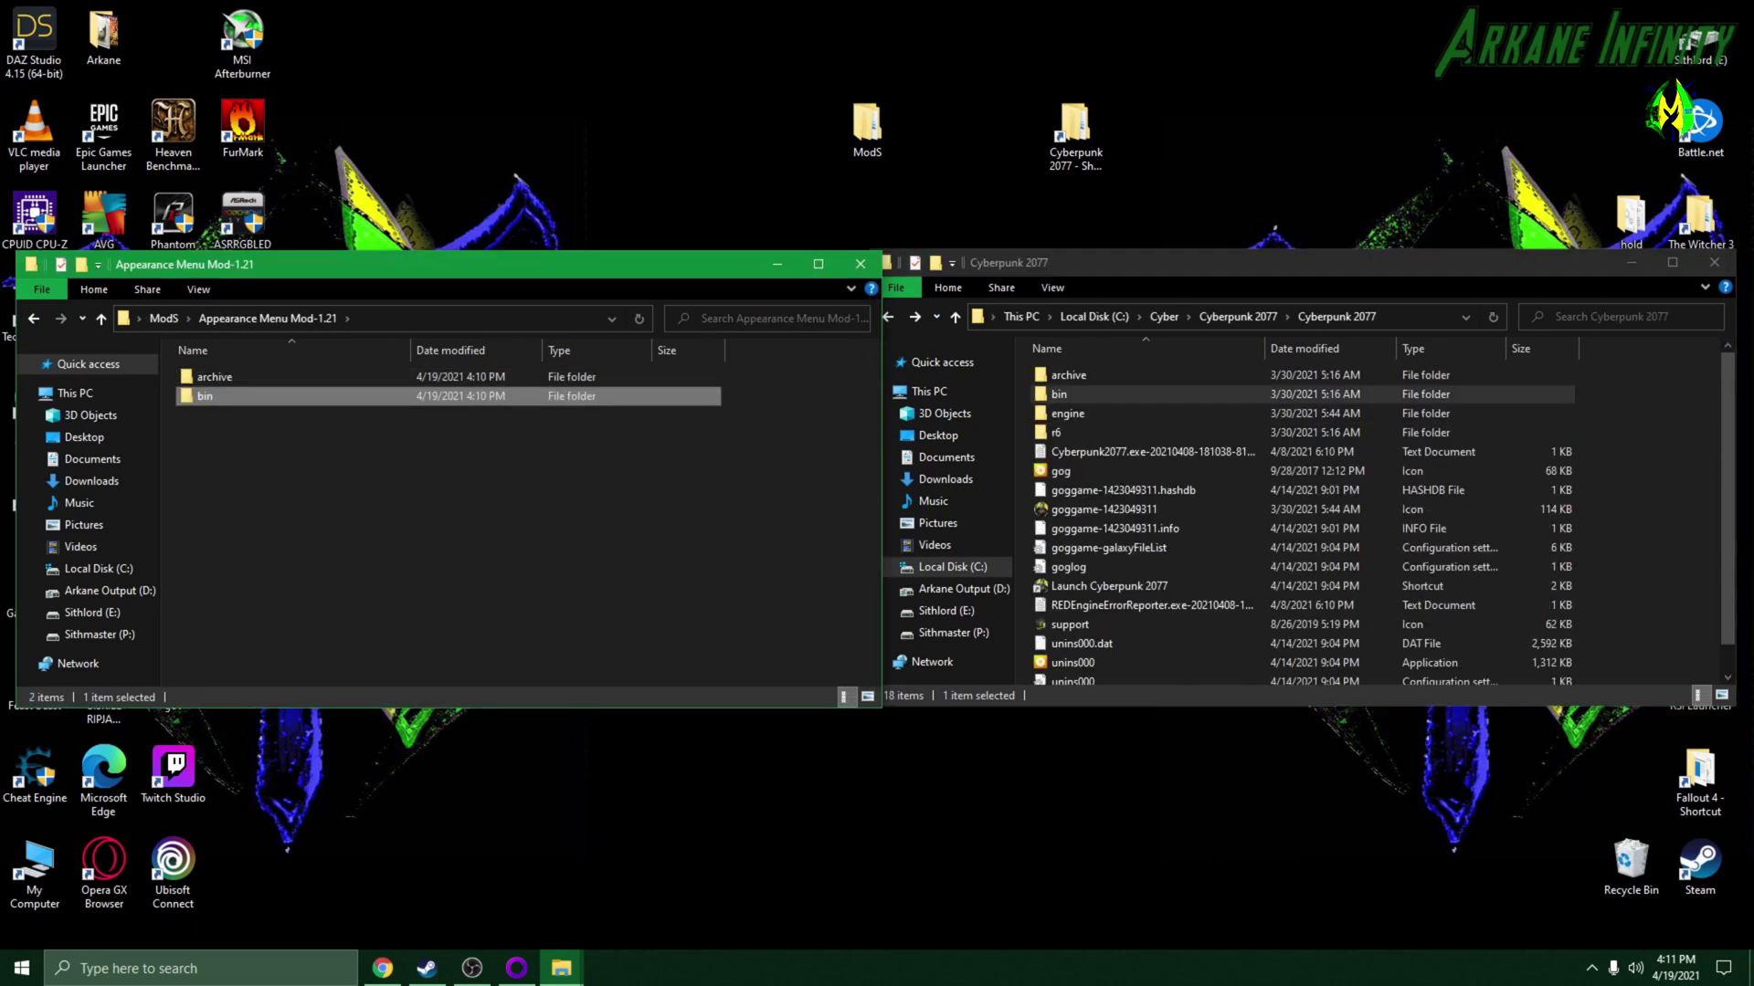
key("Up")
key("Return")
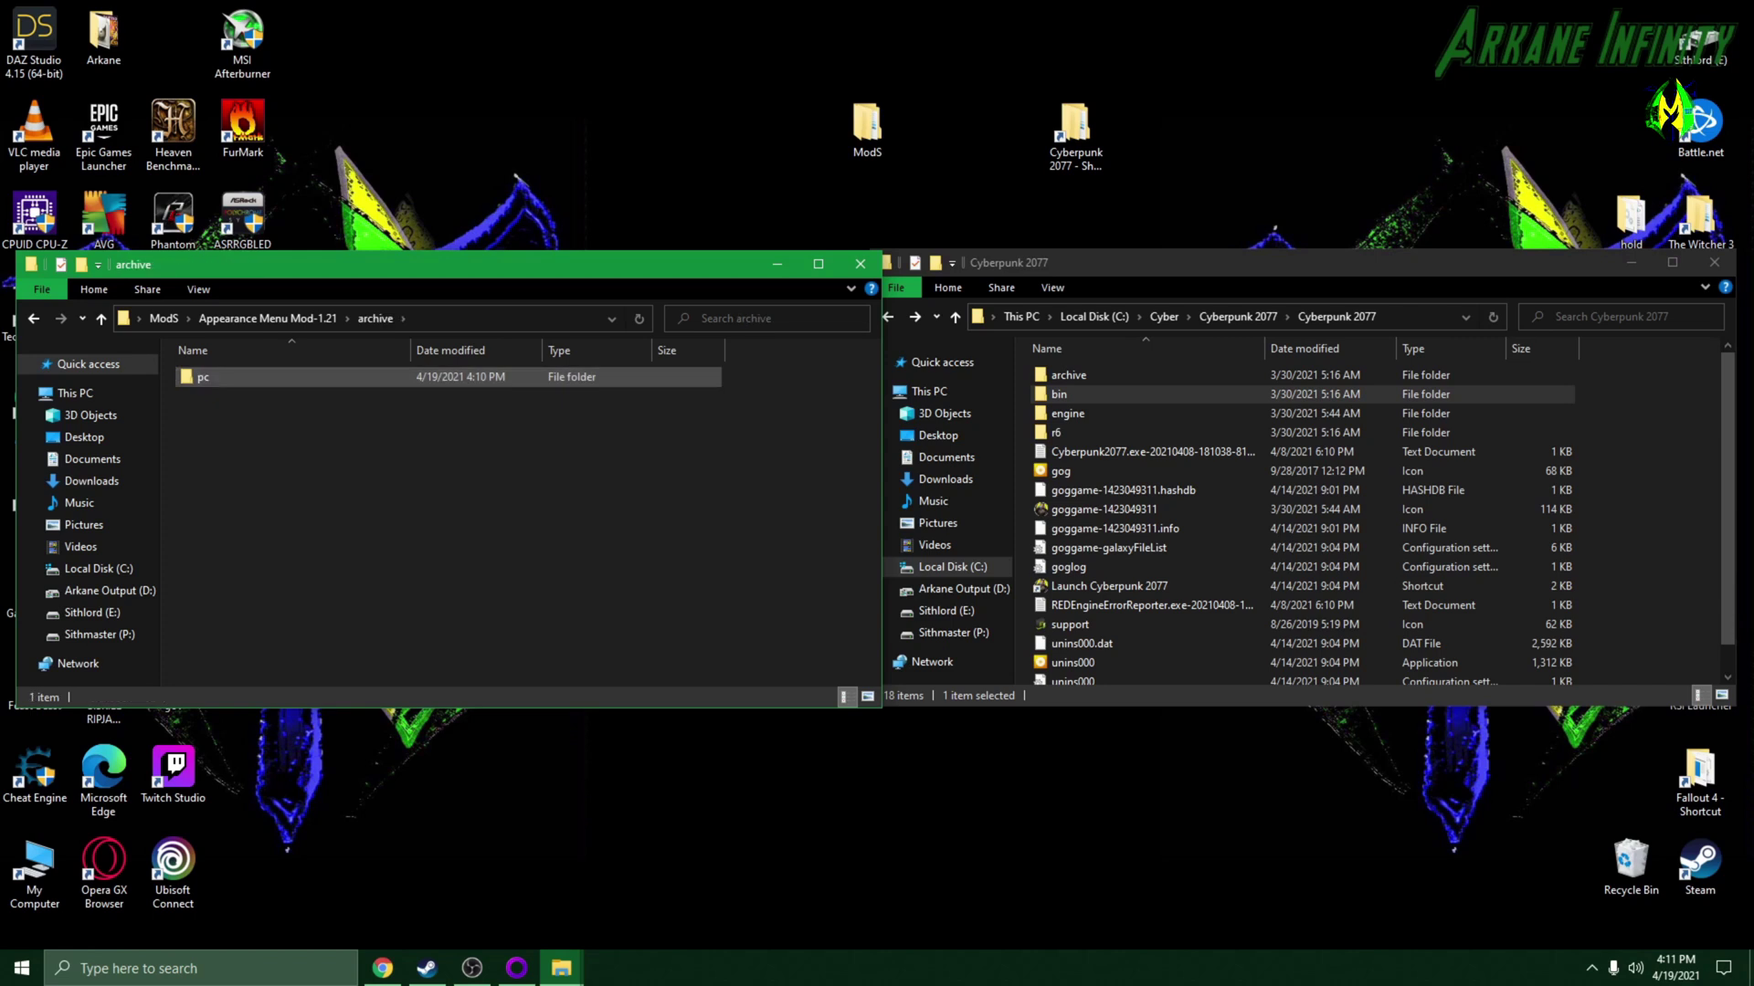
key("alt+Tab")
key("Up")
key("Return")
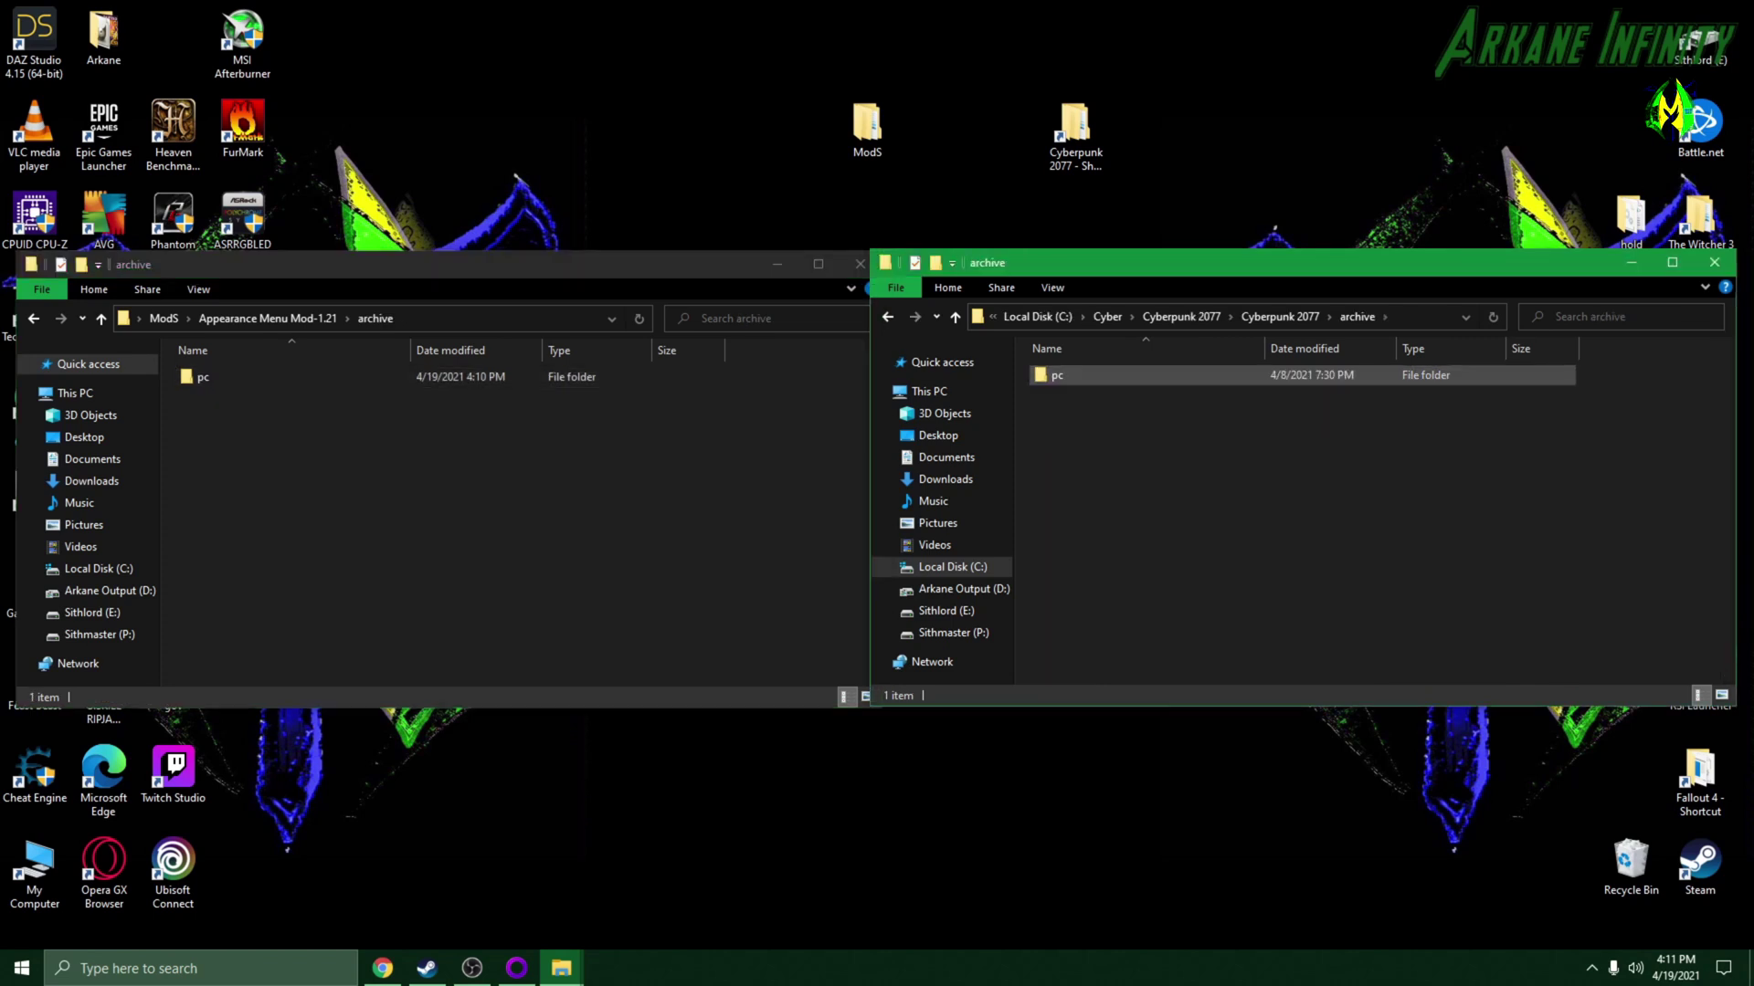
Step: Open the pc\mod subfolder of both the extracted mod's archive folder and the game's archive folder
key("alt+Tab")
key("Down")
key("Return")
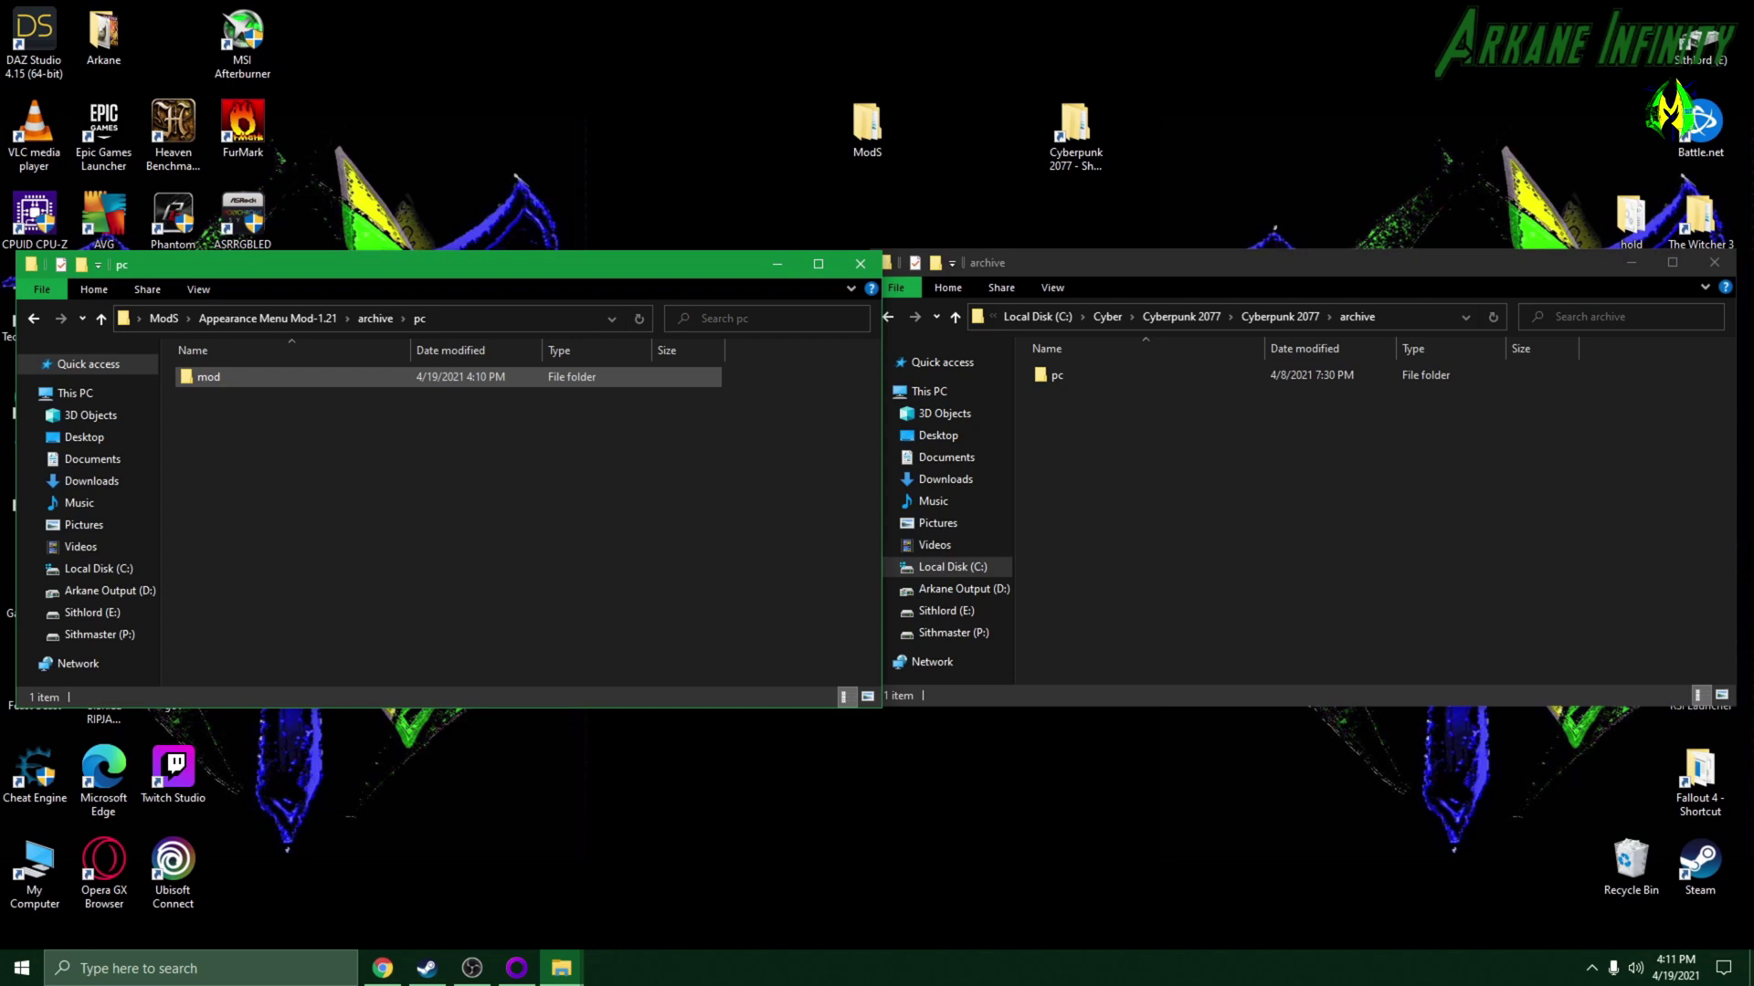
key("alt+Tab")
key("Down")
key("Return")
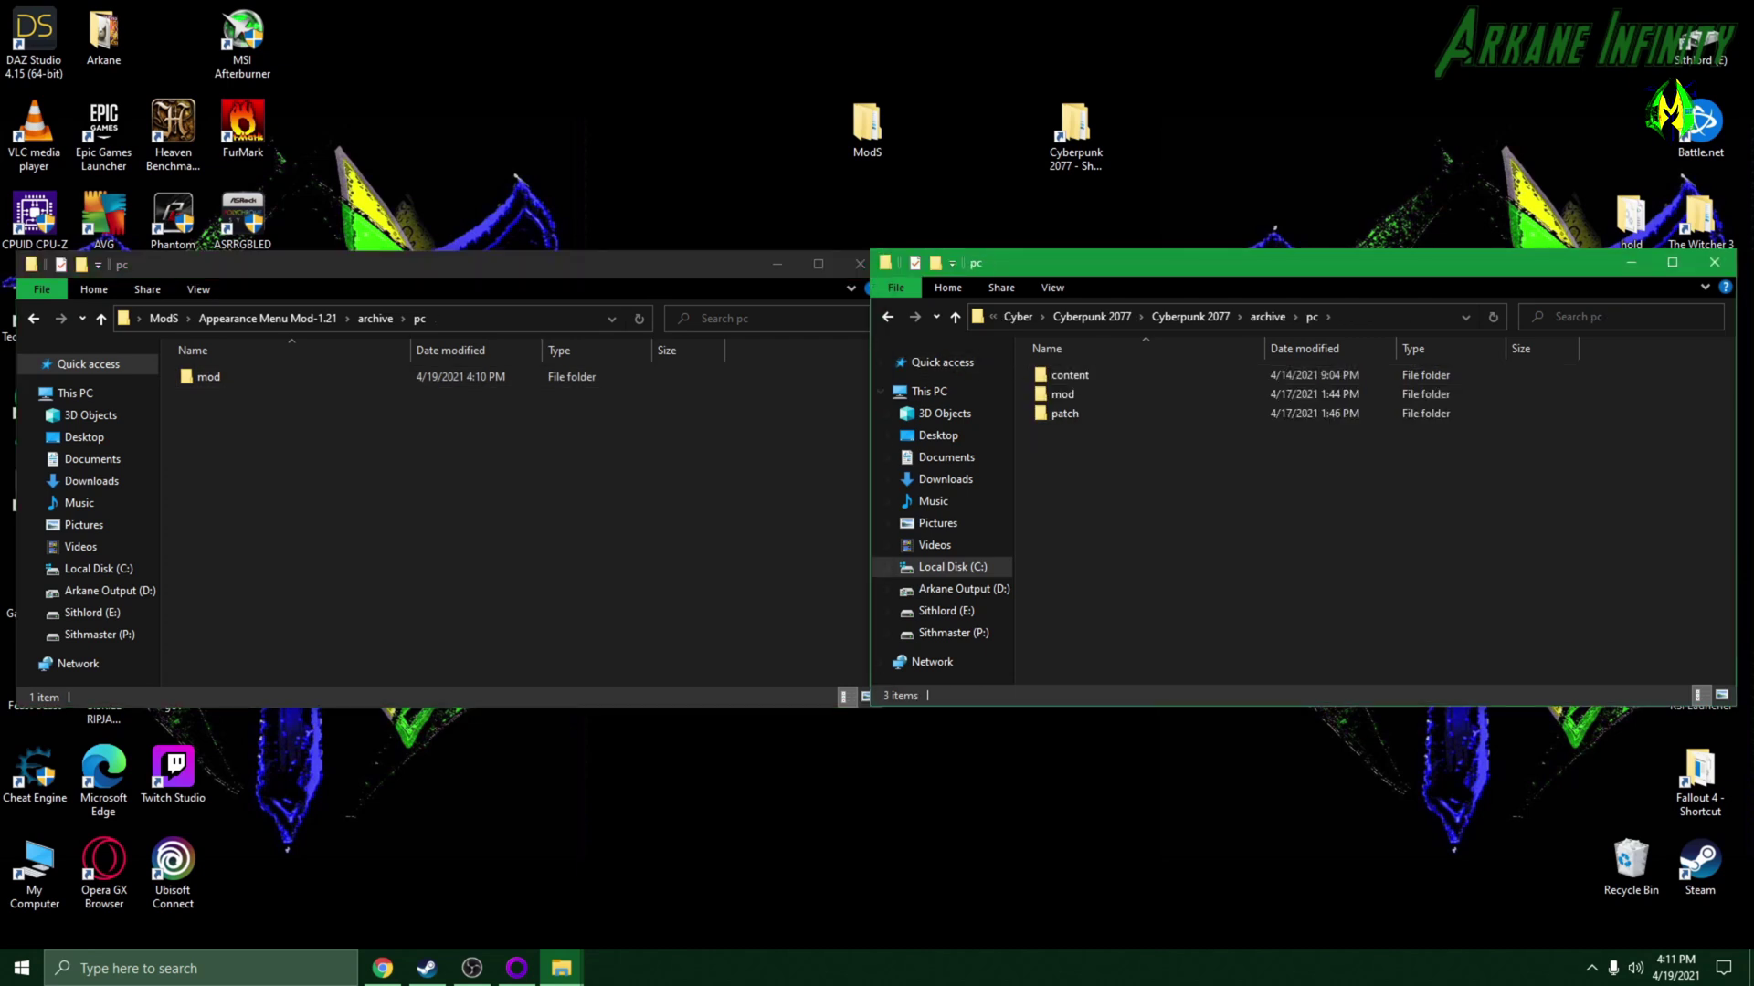
key("alt+Tab")
key("Down")
key("Return")
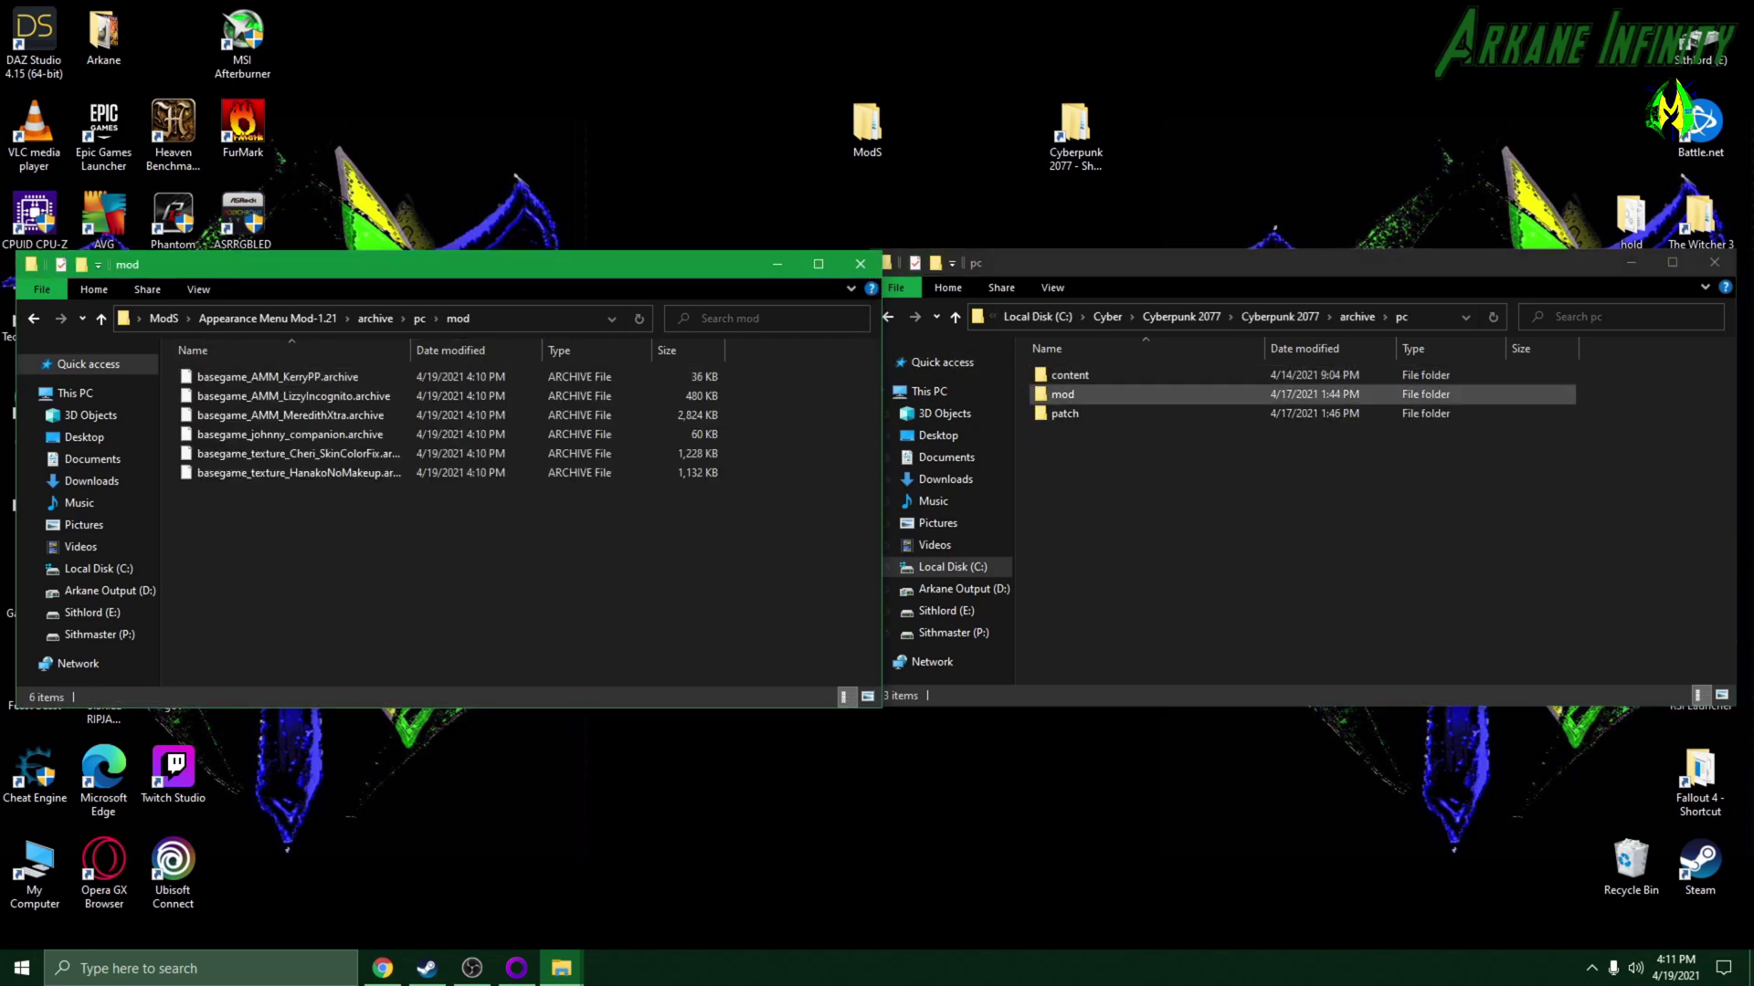
key("alt+Tab")
key("Return")
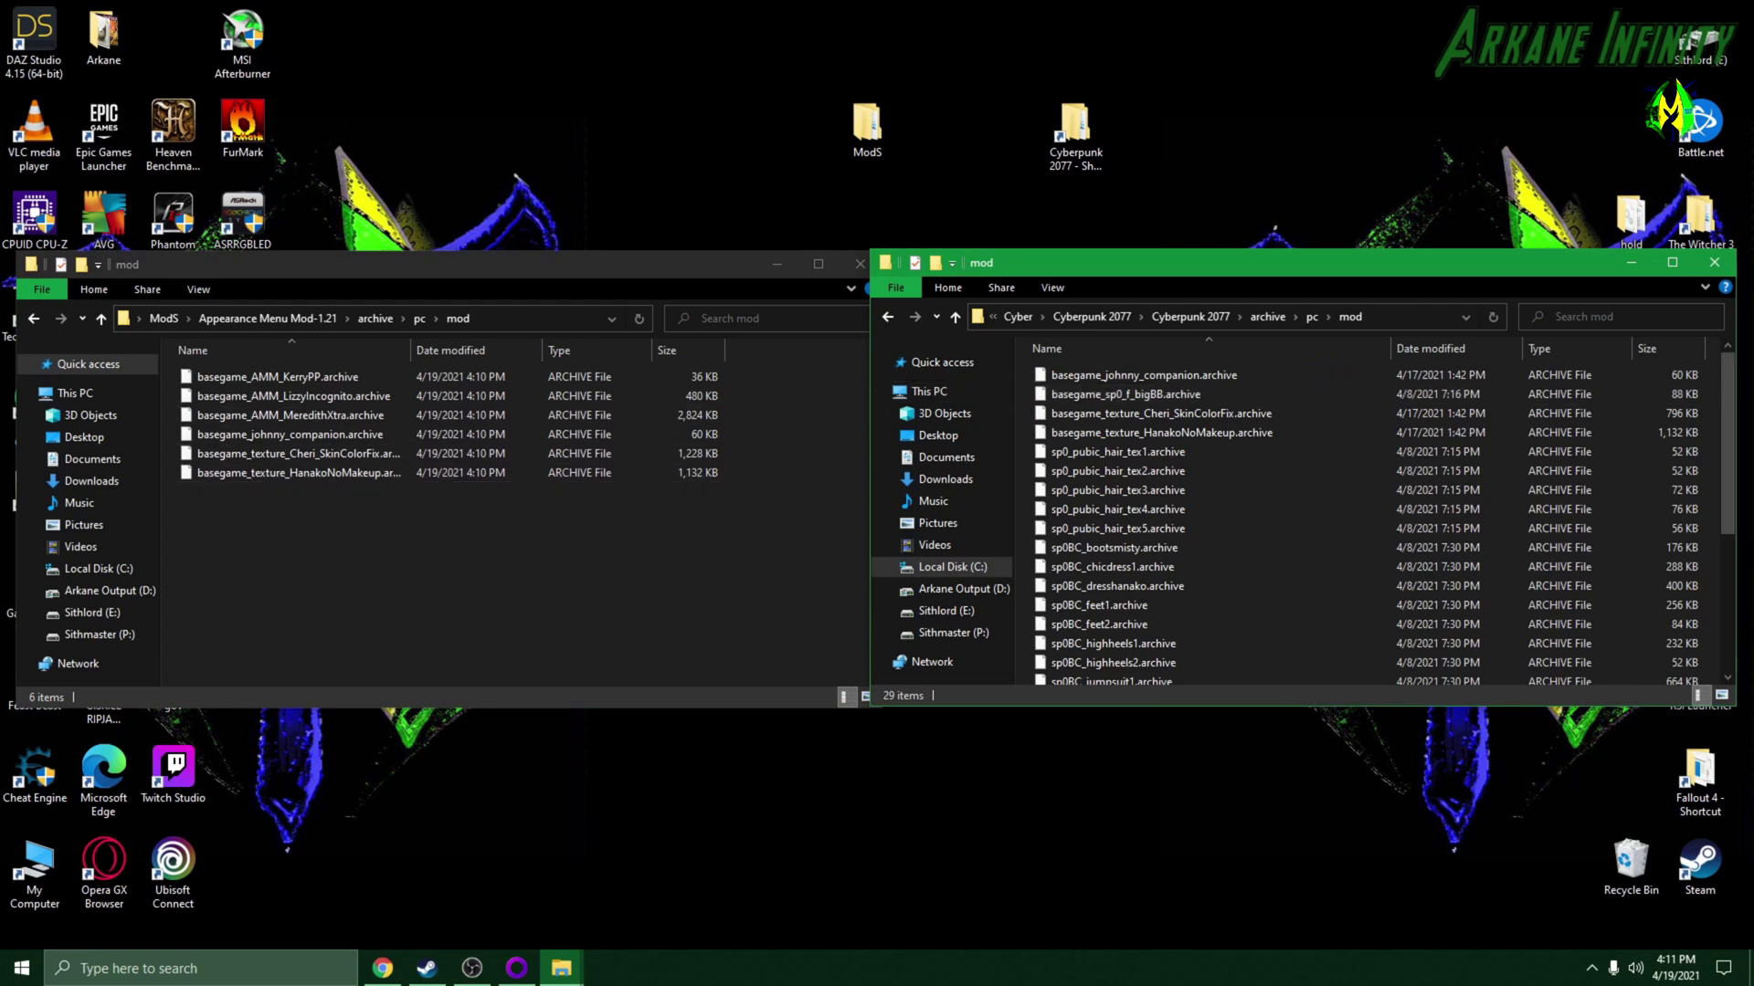
Step: Move all the .archive files from the extracted mod into the game's archive\pc\mod folder, replacing the files with the same names
left_click_drag(380, 552, 292, 363)
left_click_drag(471, 421, 1270, 520)
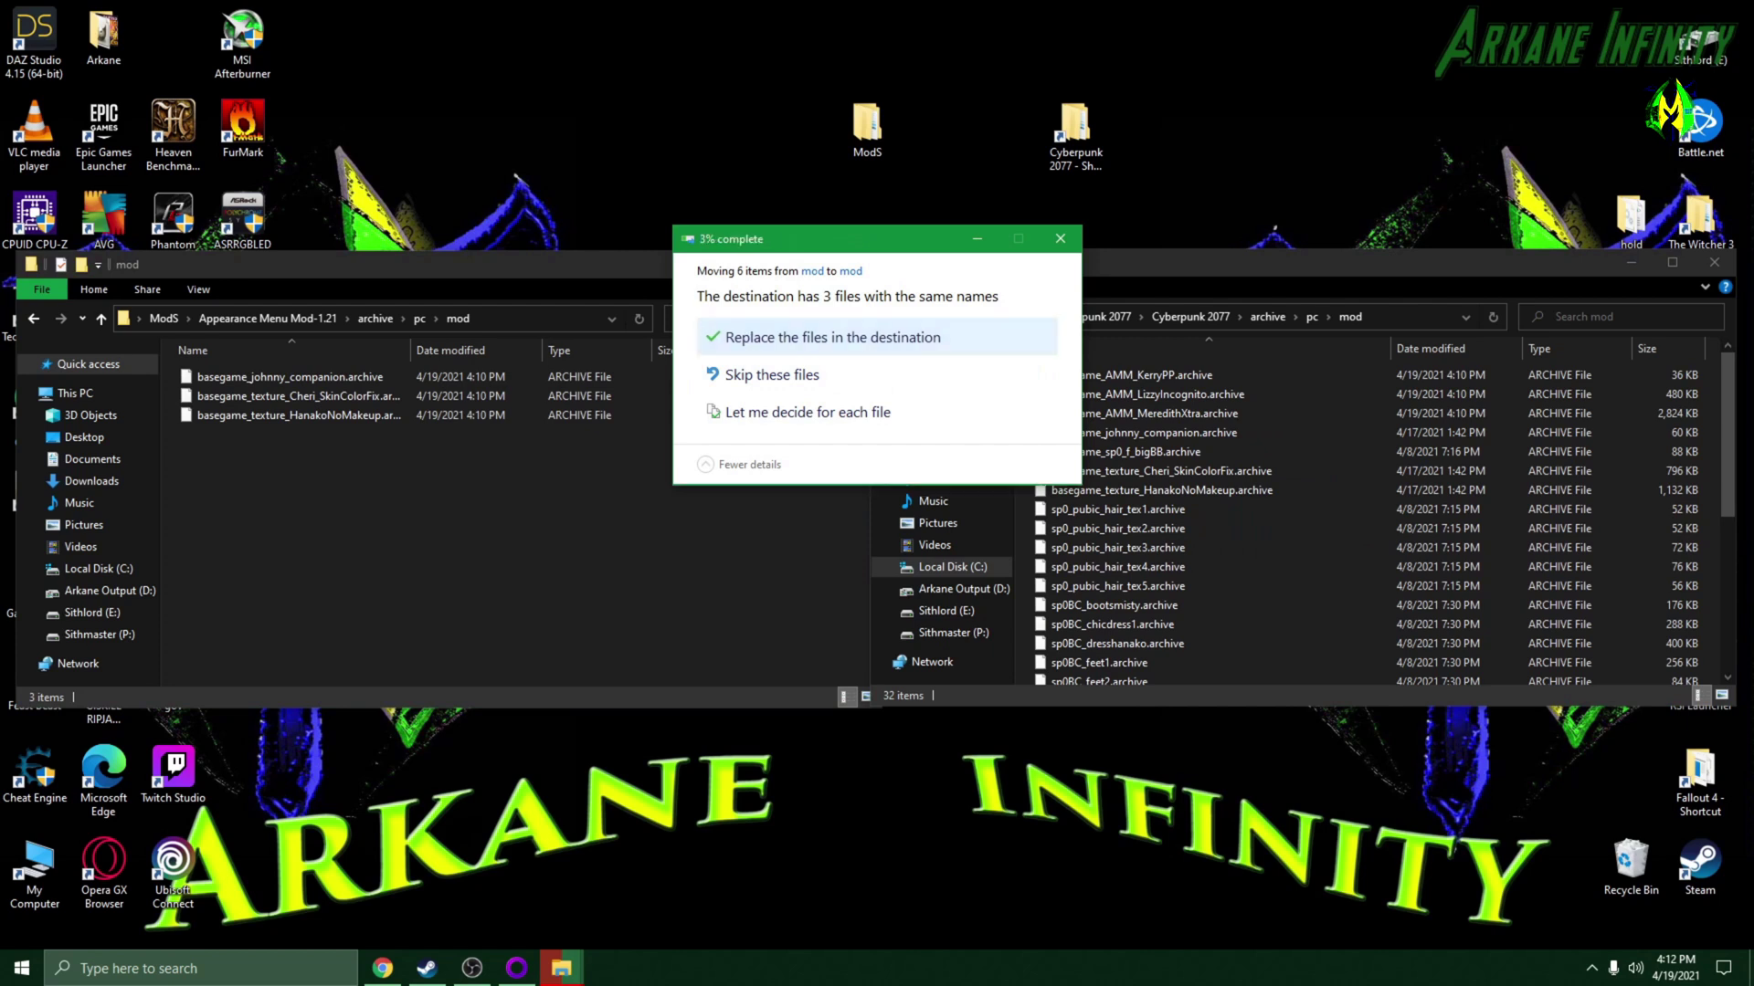
left_click(831, 337)
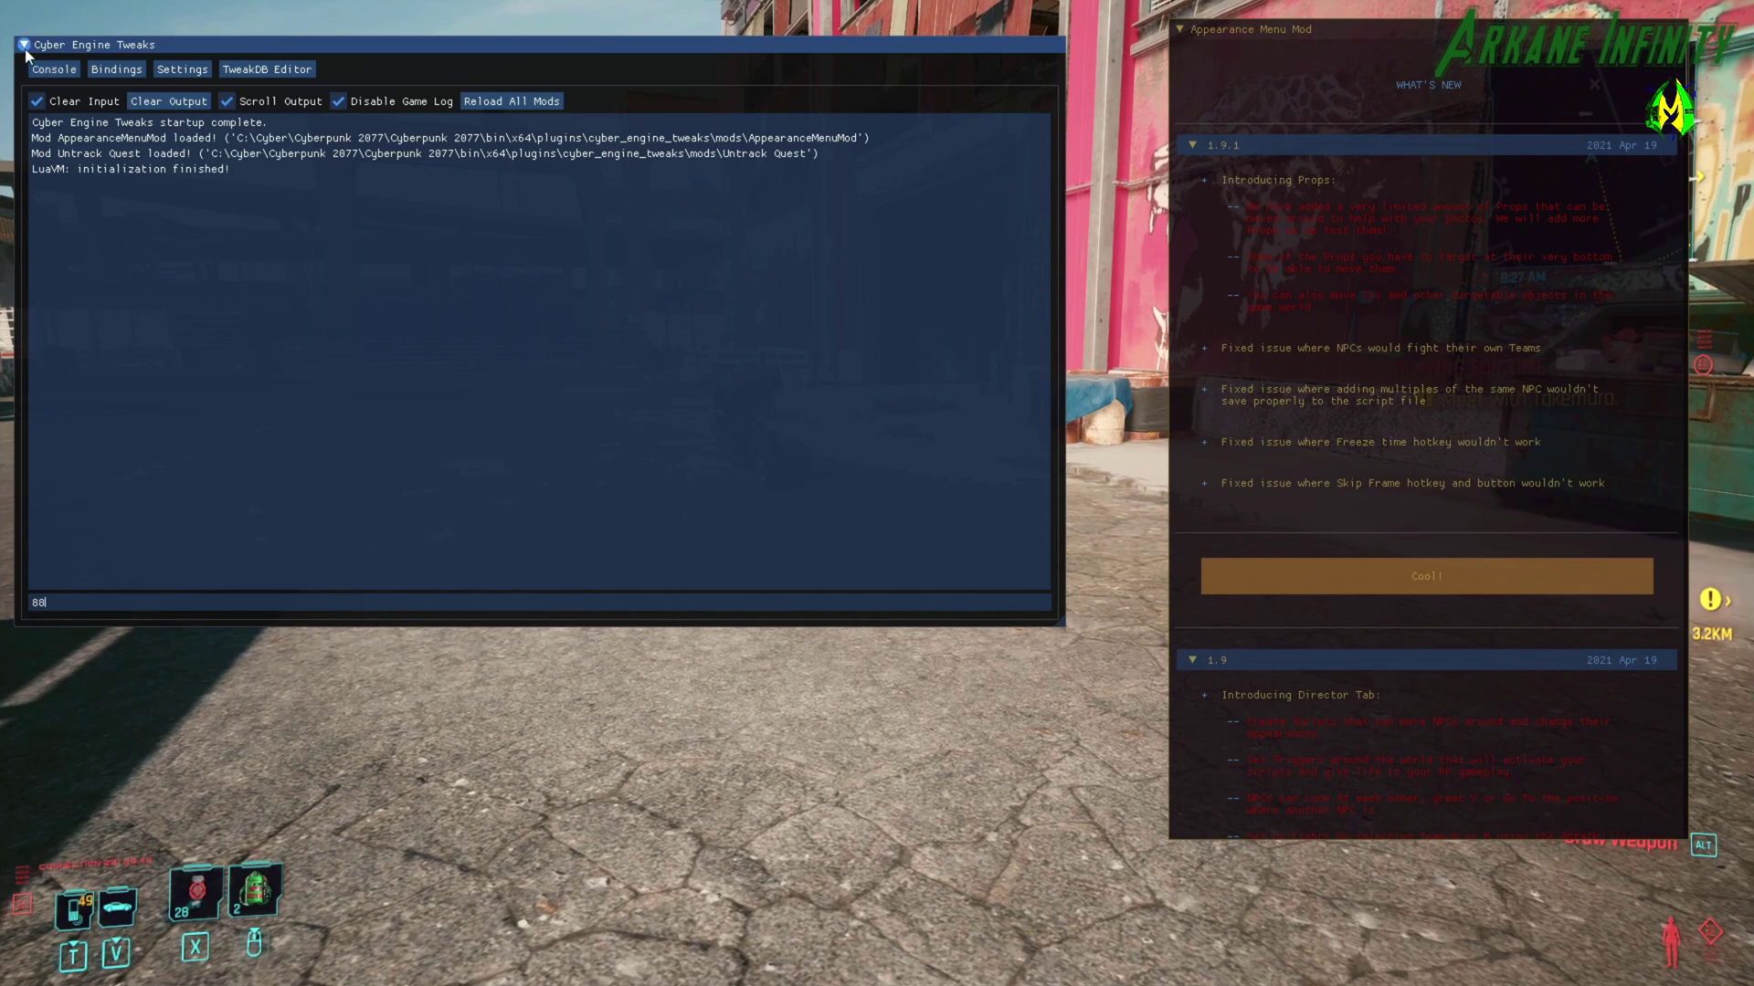
Step: View the Cyber Engine Tweaks hotkey bindings in Cyberpunk 2077, and hide and reshow the overlay
left_click(112, 69)
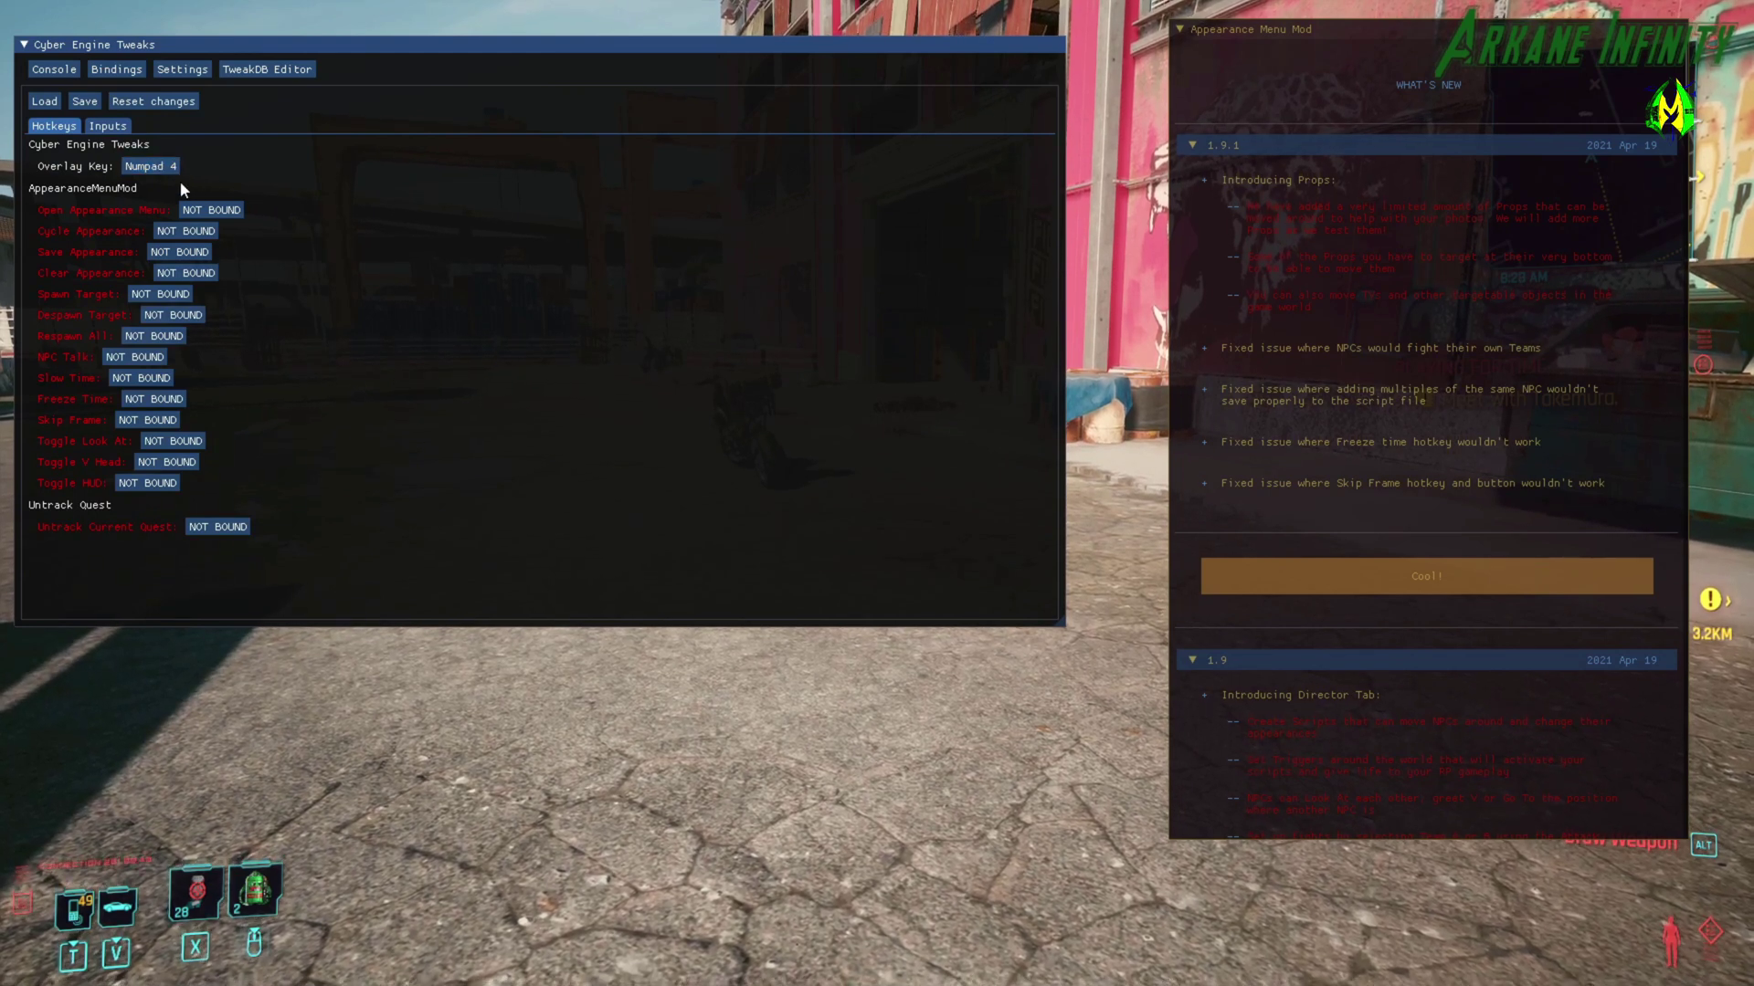
key("KP_4")
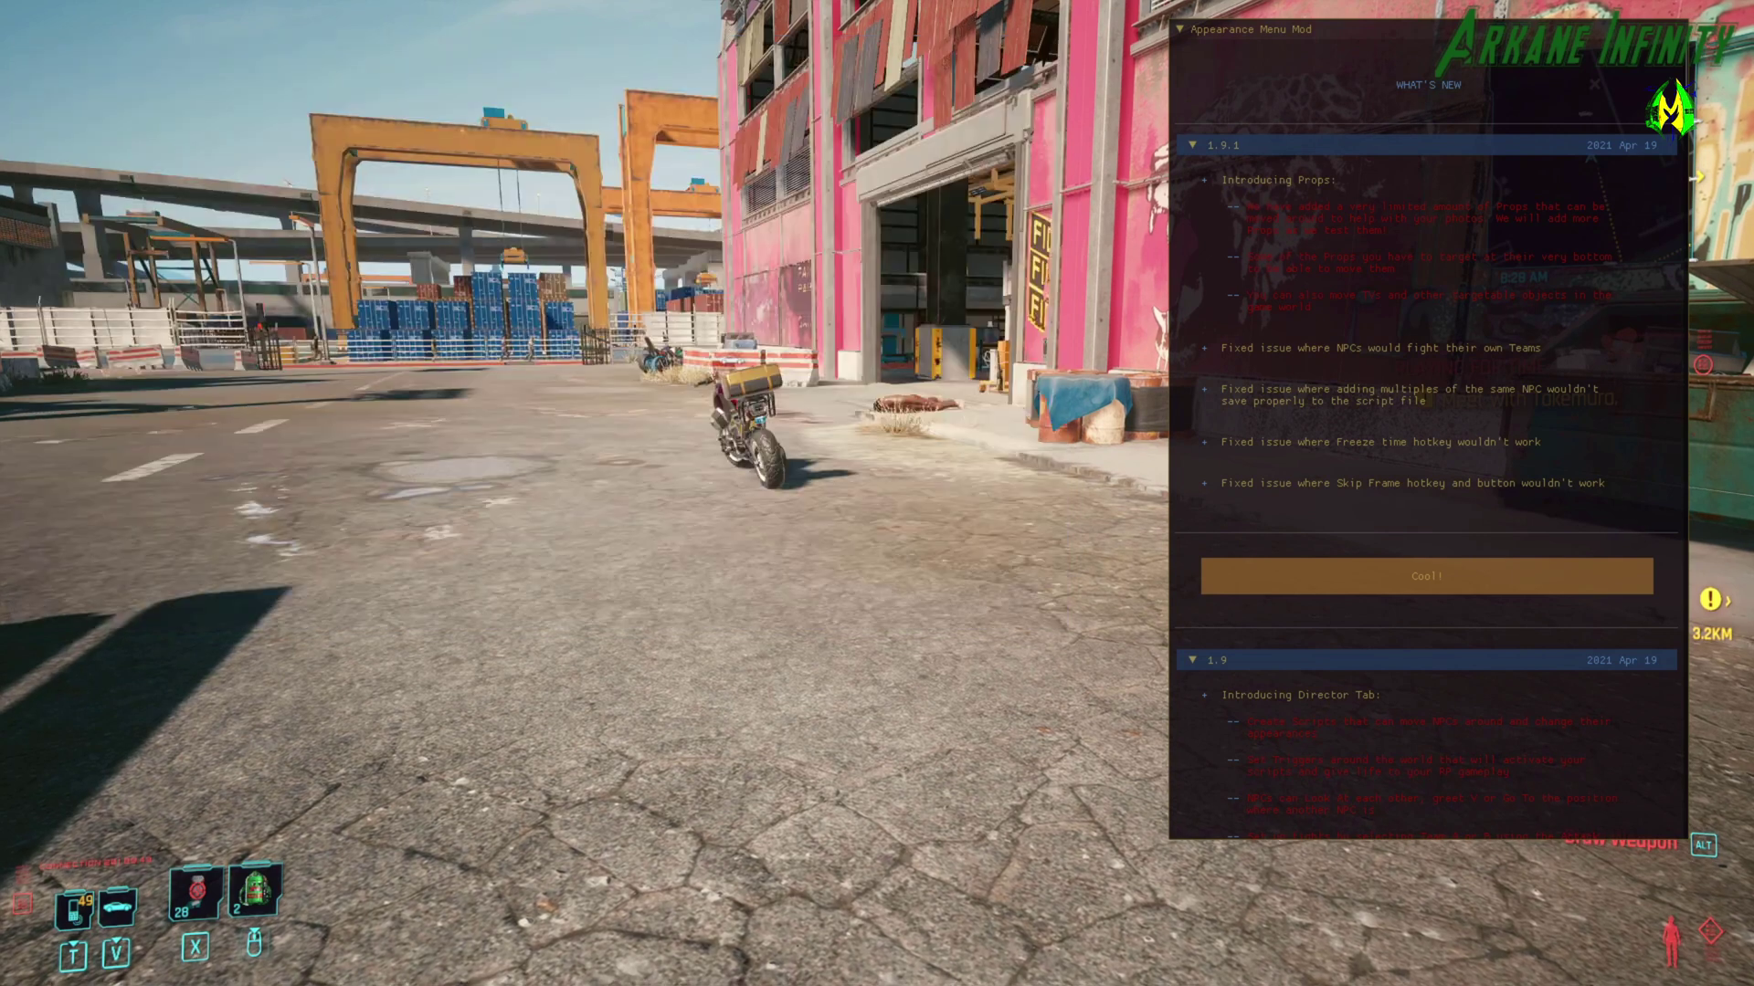
key("KP_4")
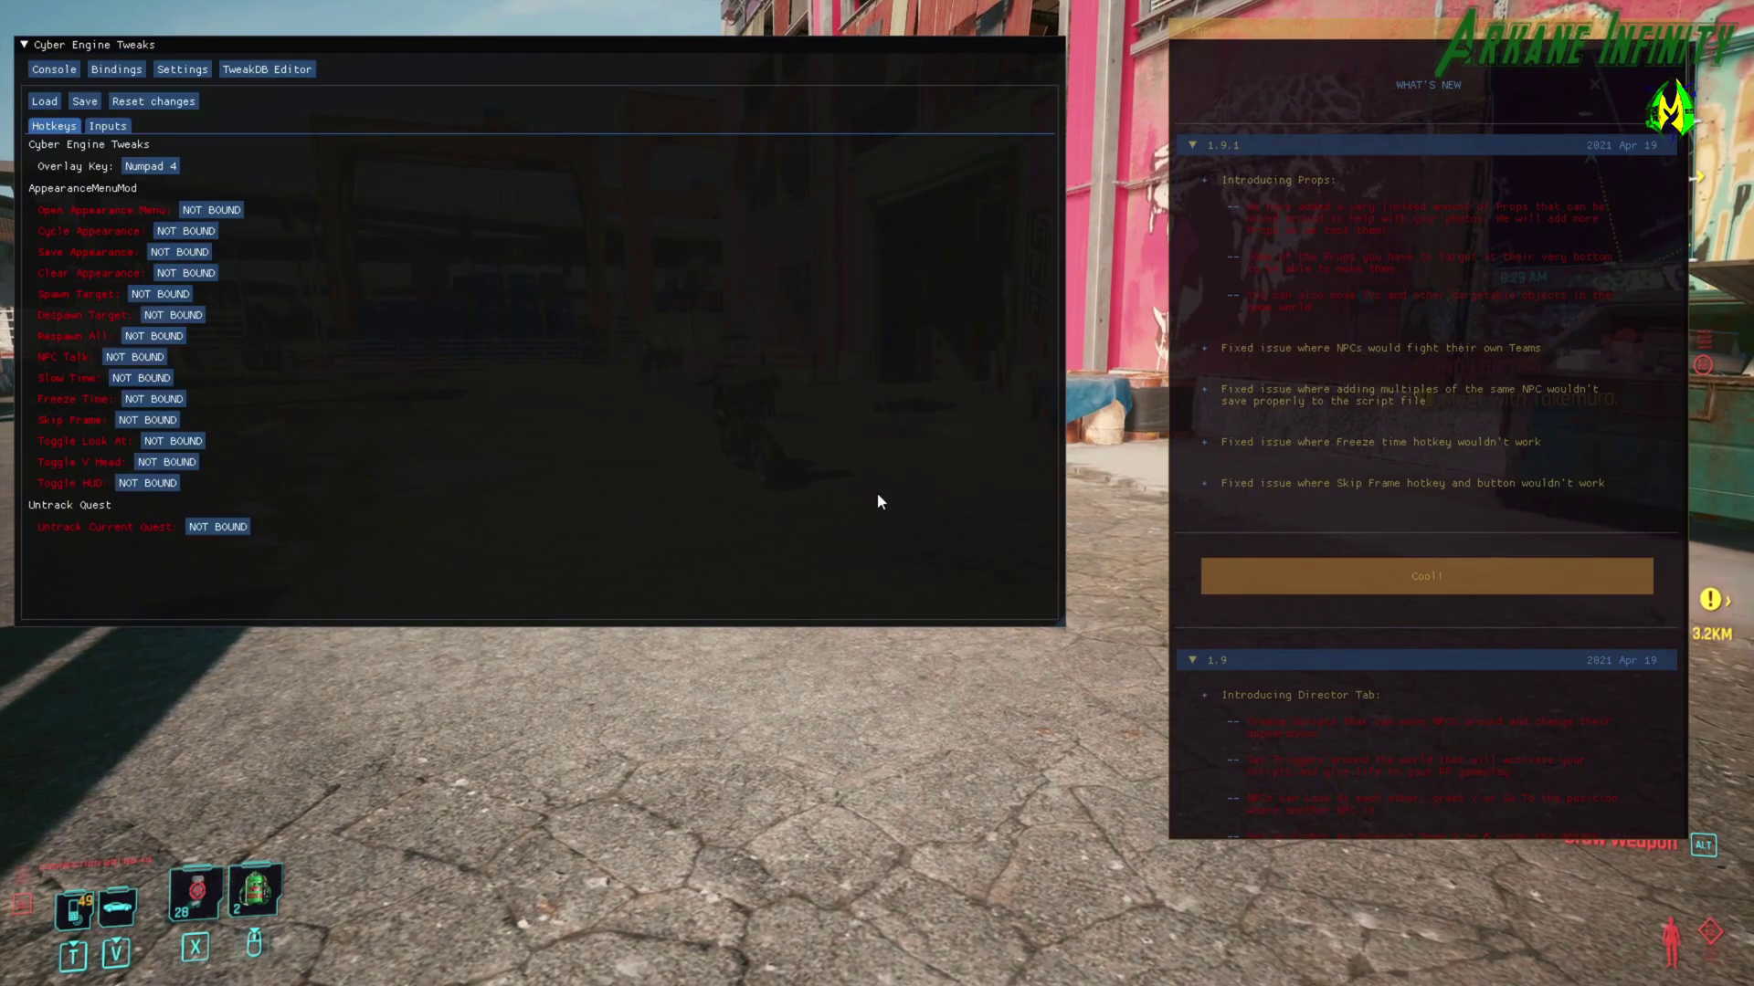
Step: Collapse the Cyber Engine Tweaks window to its title bar
left_click(26, 45)
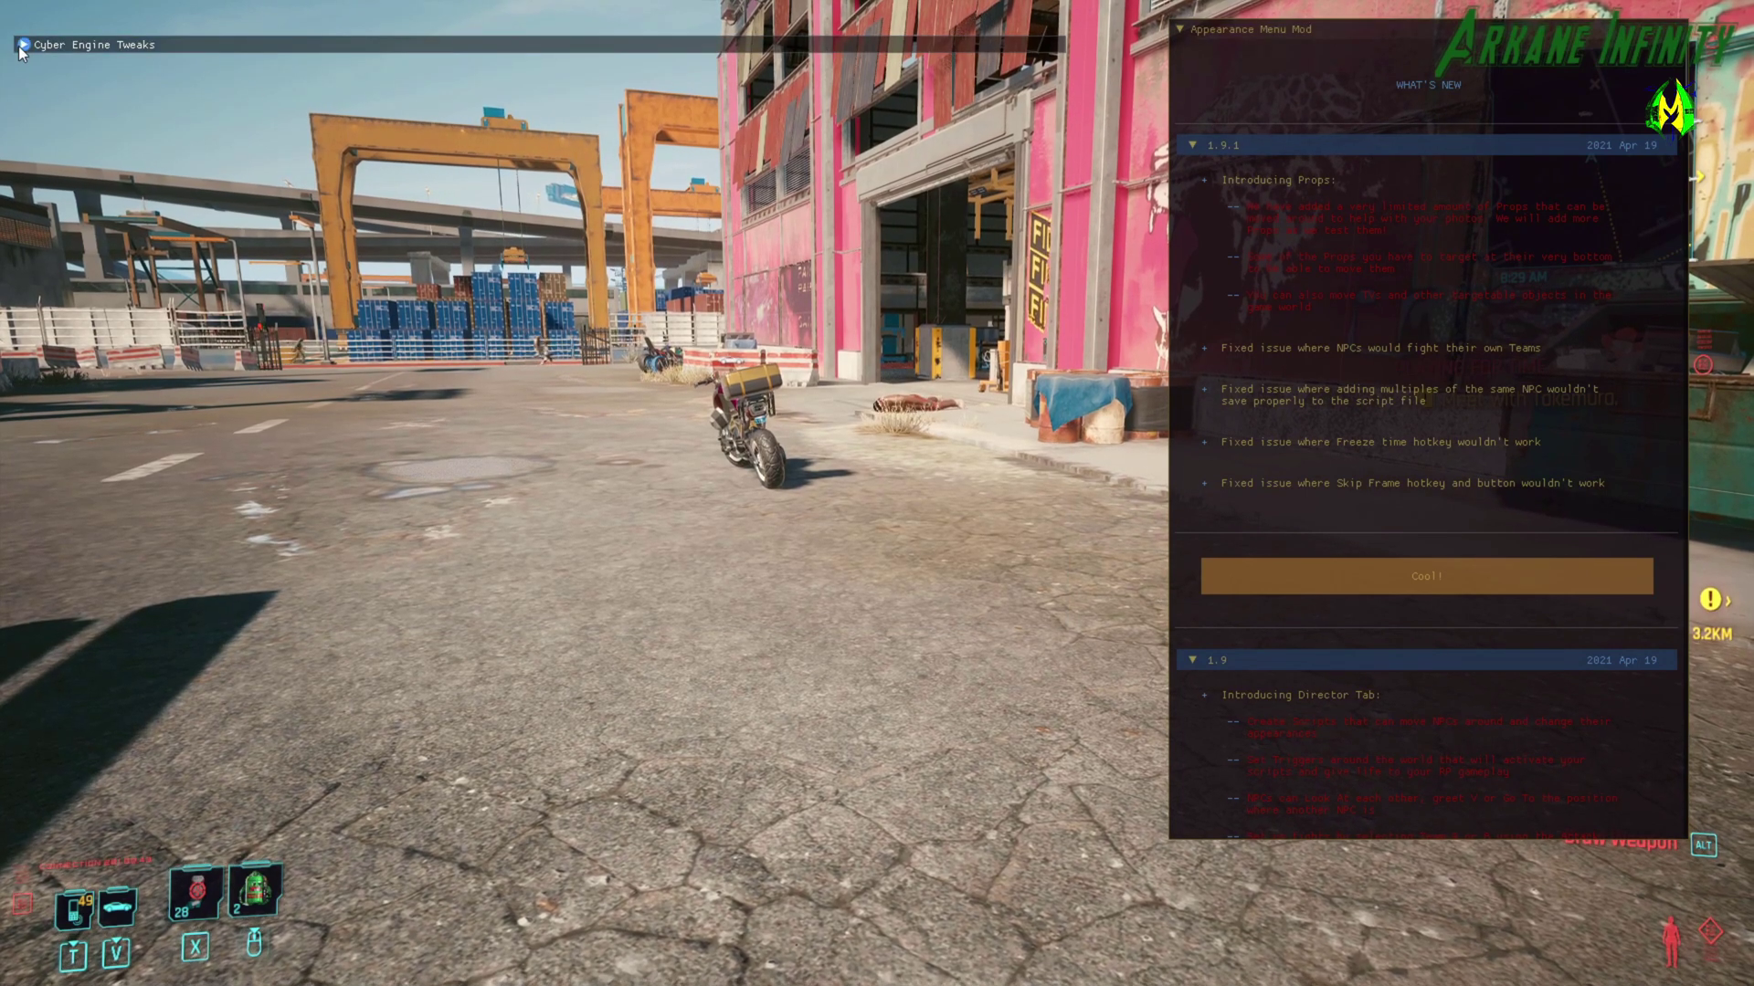
left_click(21, 44)
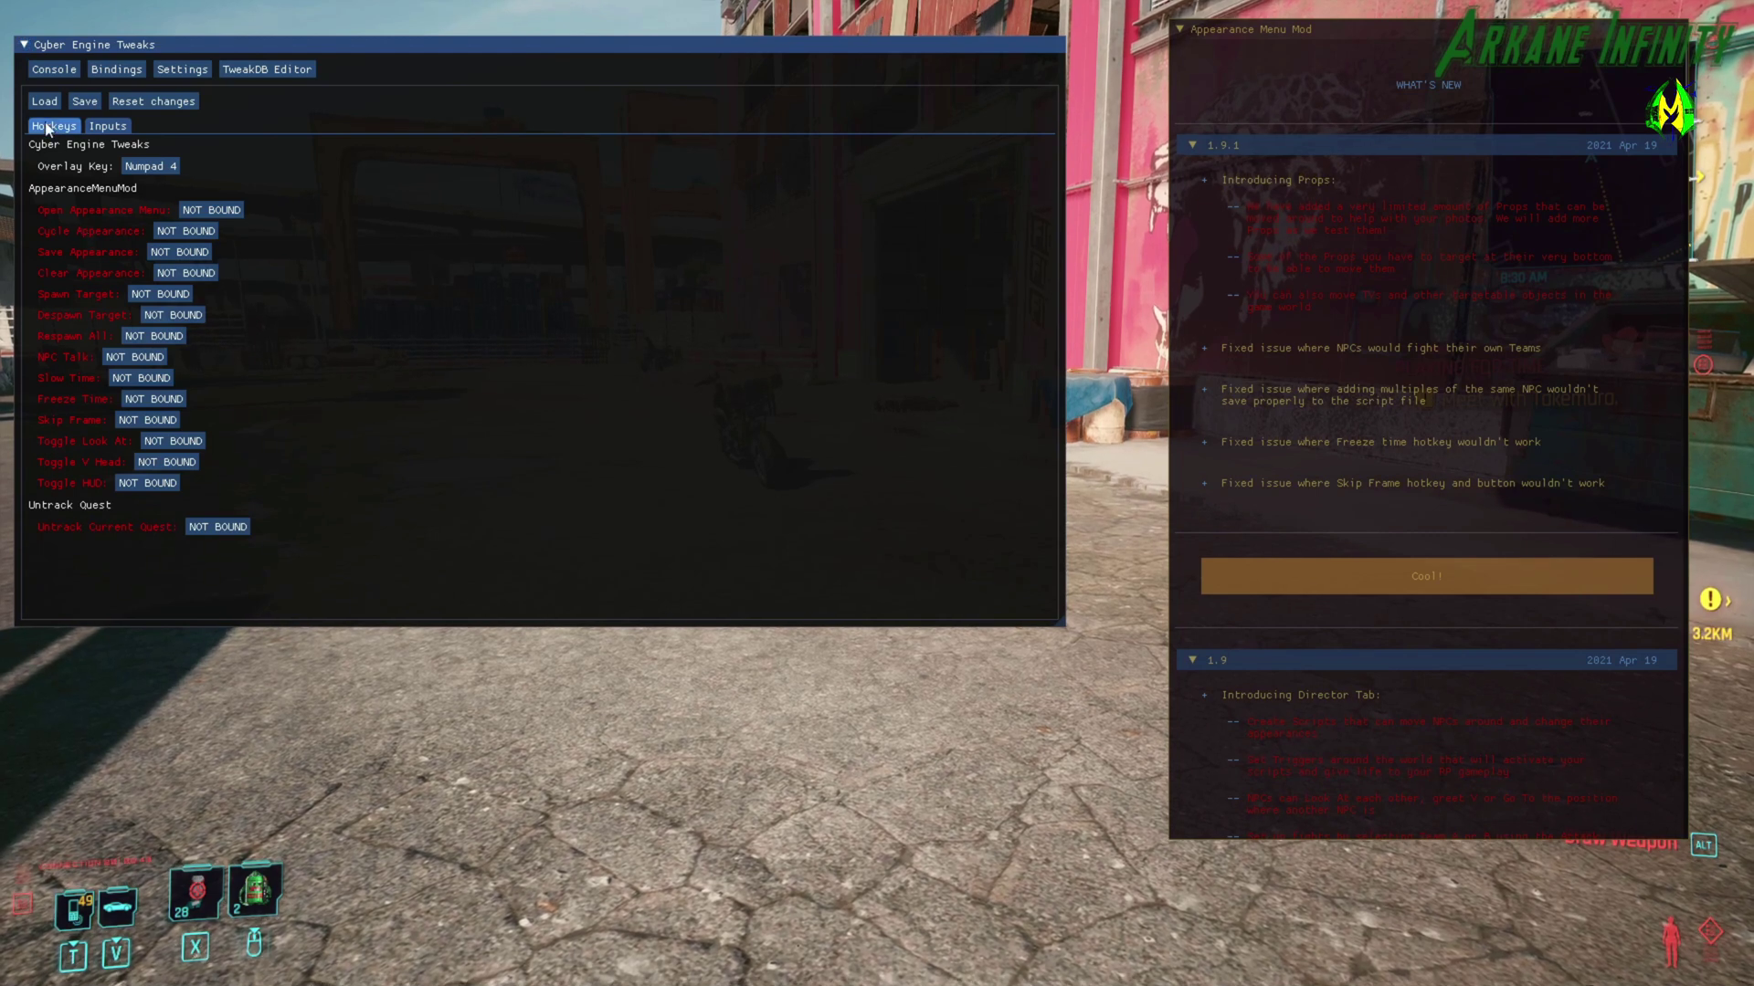
left_click(24, 44)
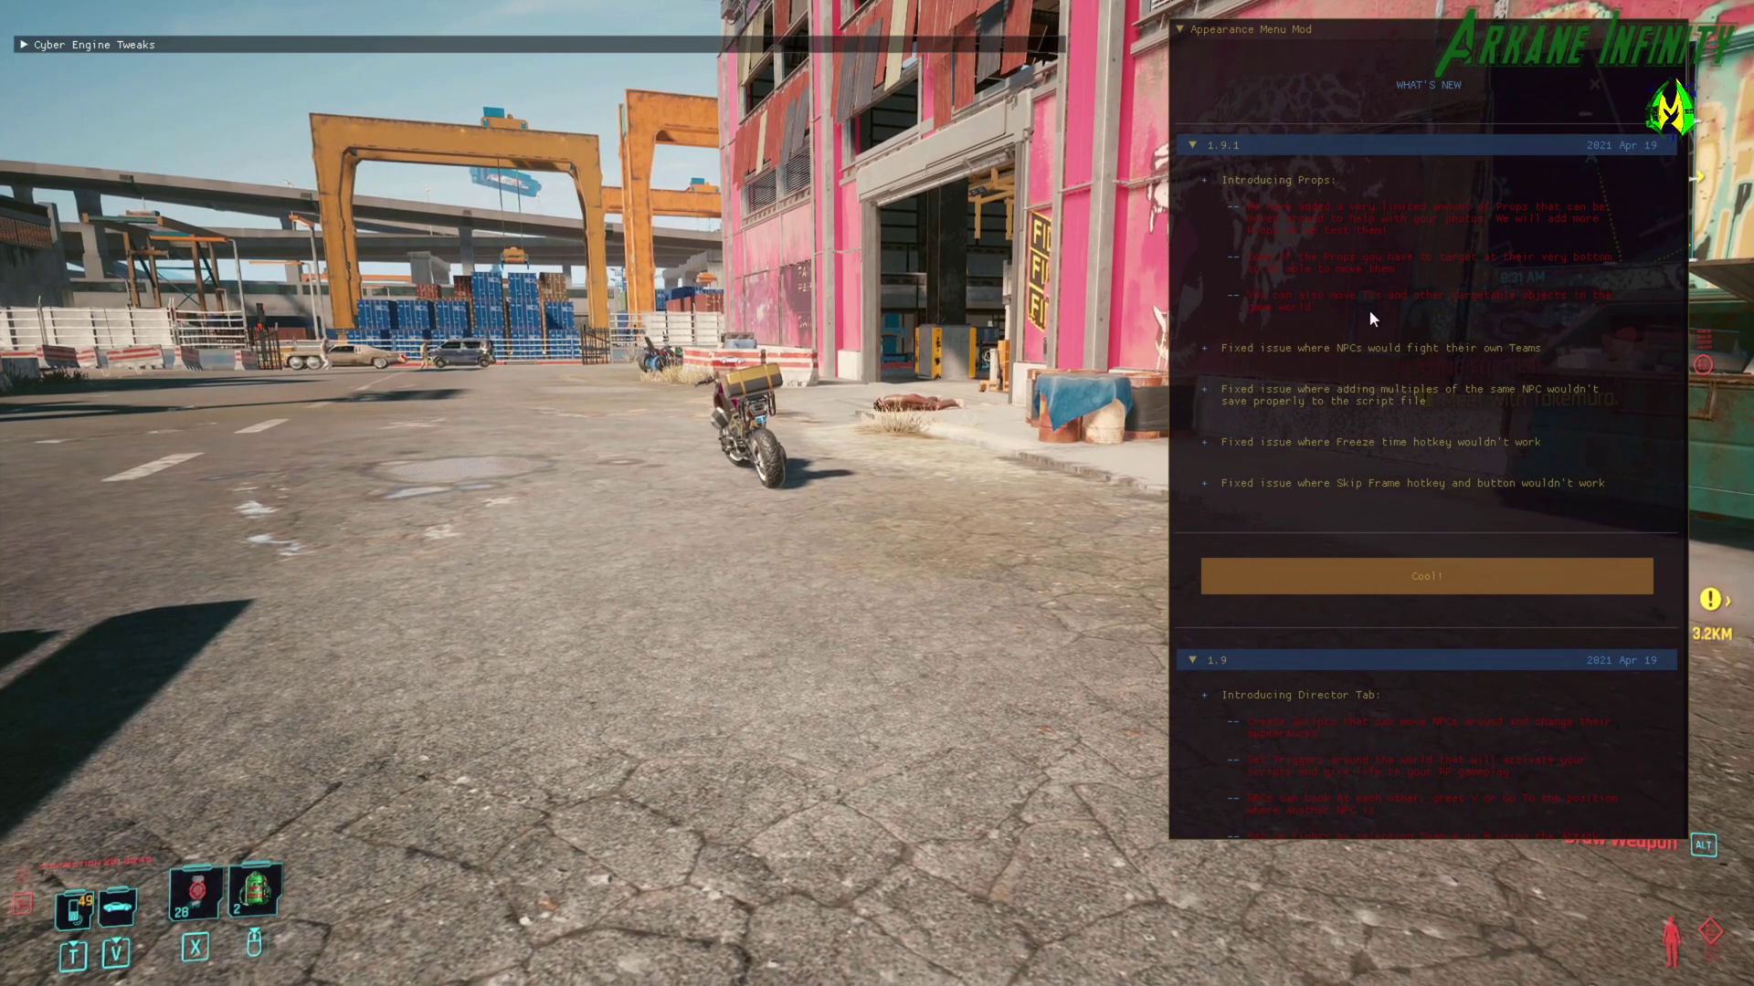
Step: Read through the Appearance Menu Mod's What's New notes and dismiss them
scroll(1370, 343, "down", 3)
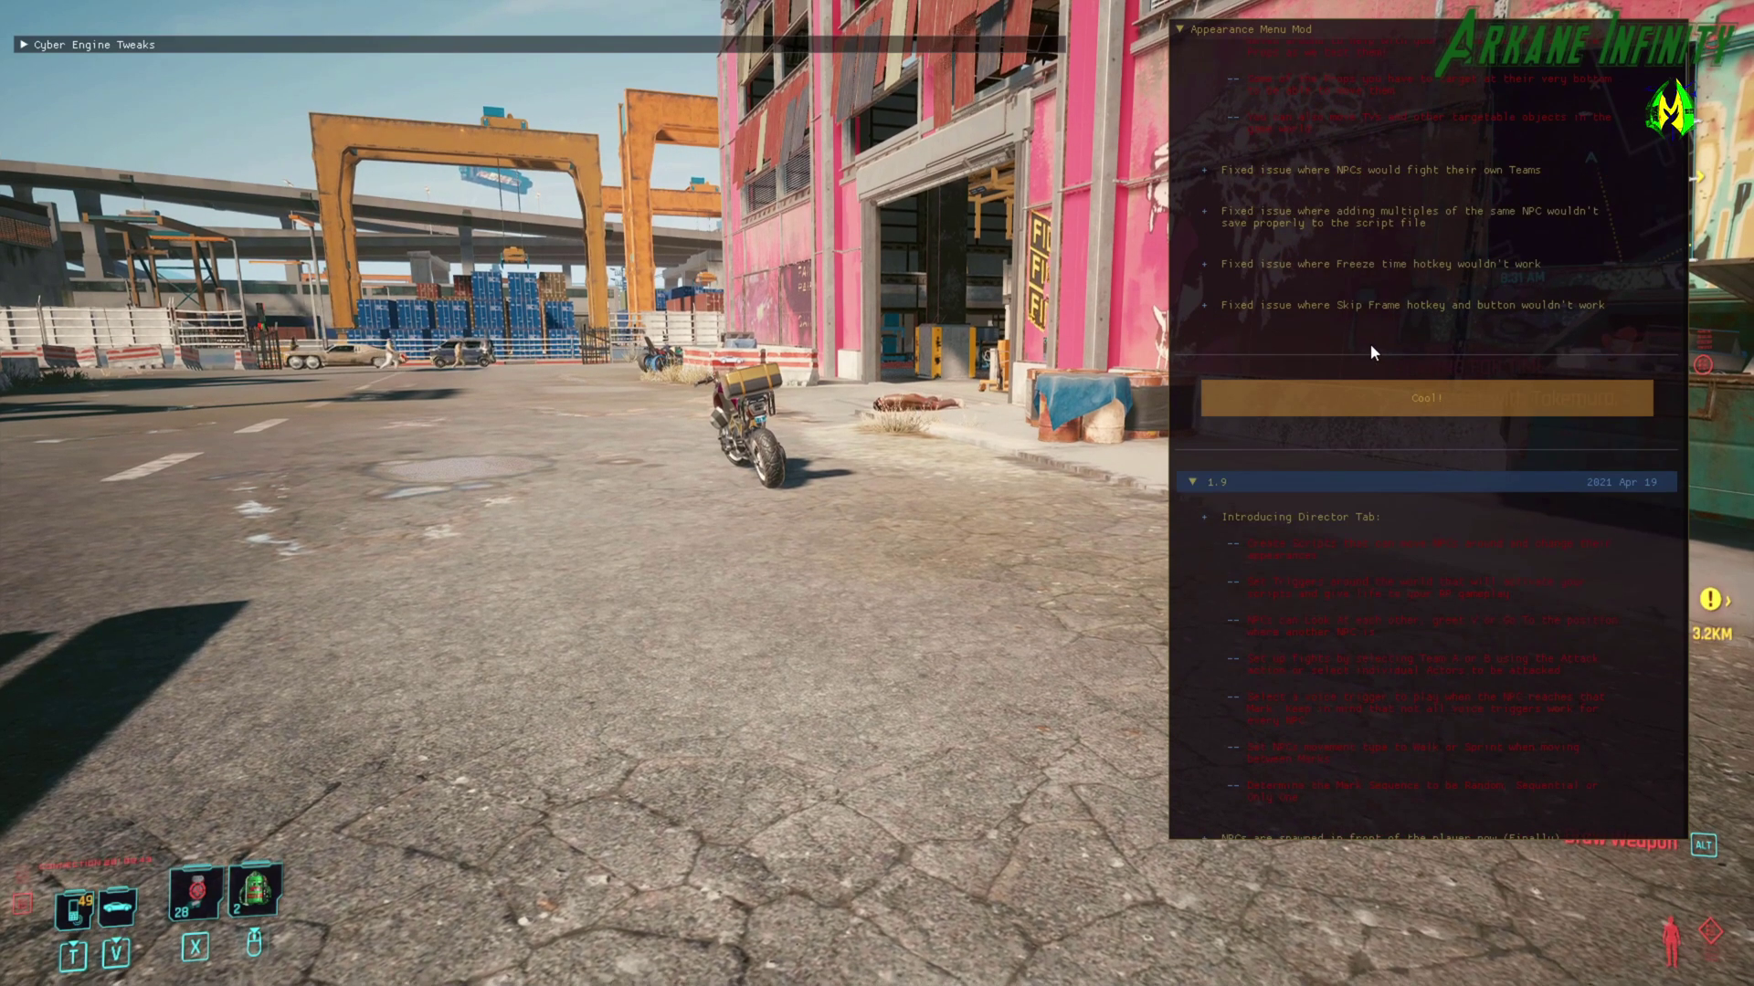
scroll(1370, 344, "down", 3)
scroll(1370, 344, "down", 4)
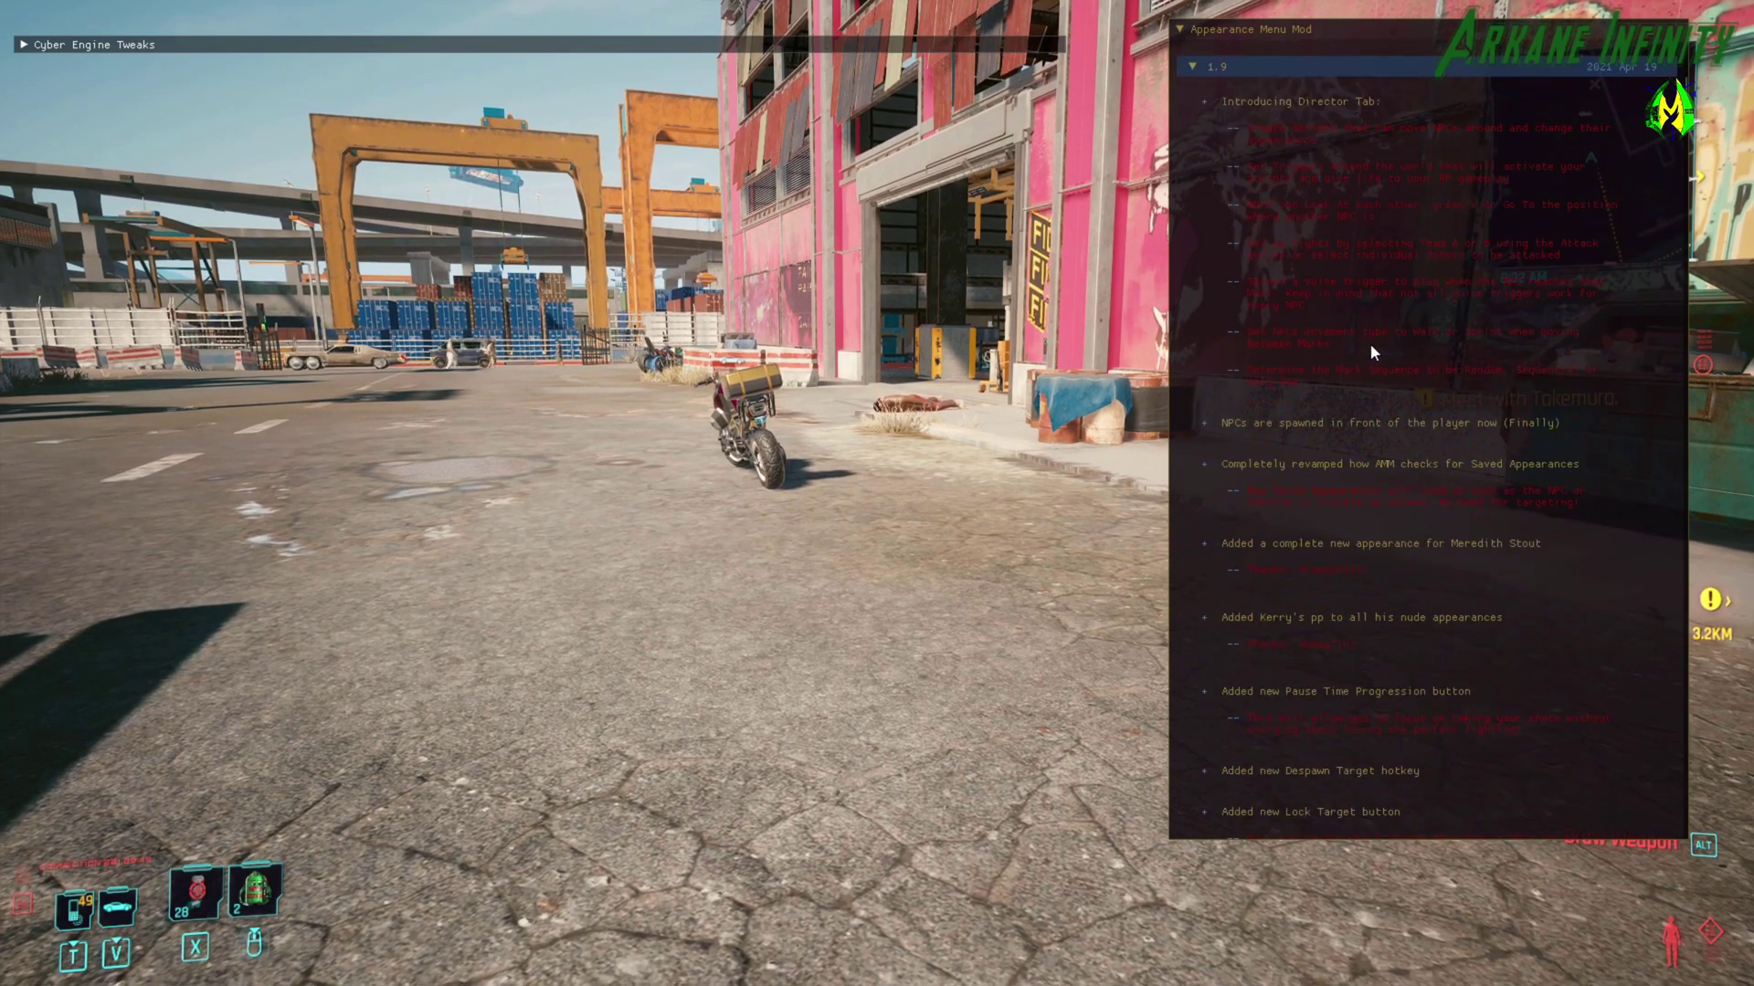
scroll(1370, 343, "up", 10)
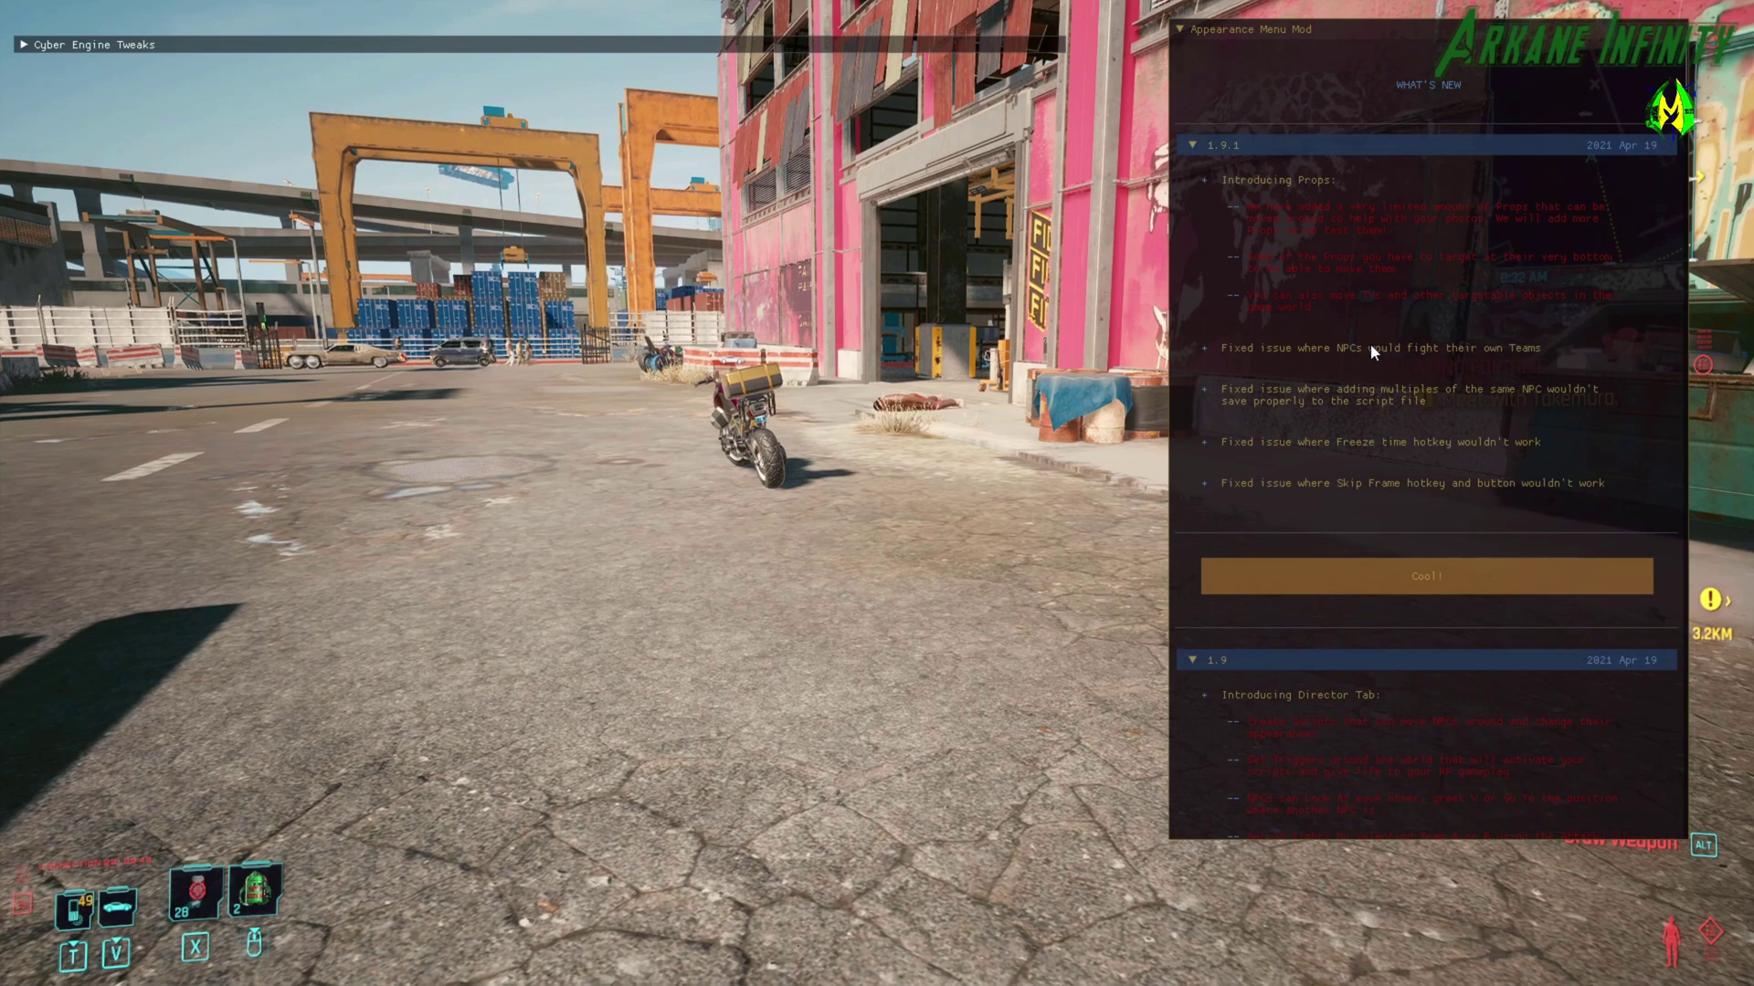
left_click(1466, 563)
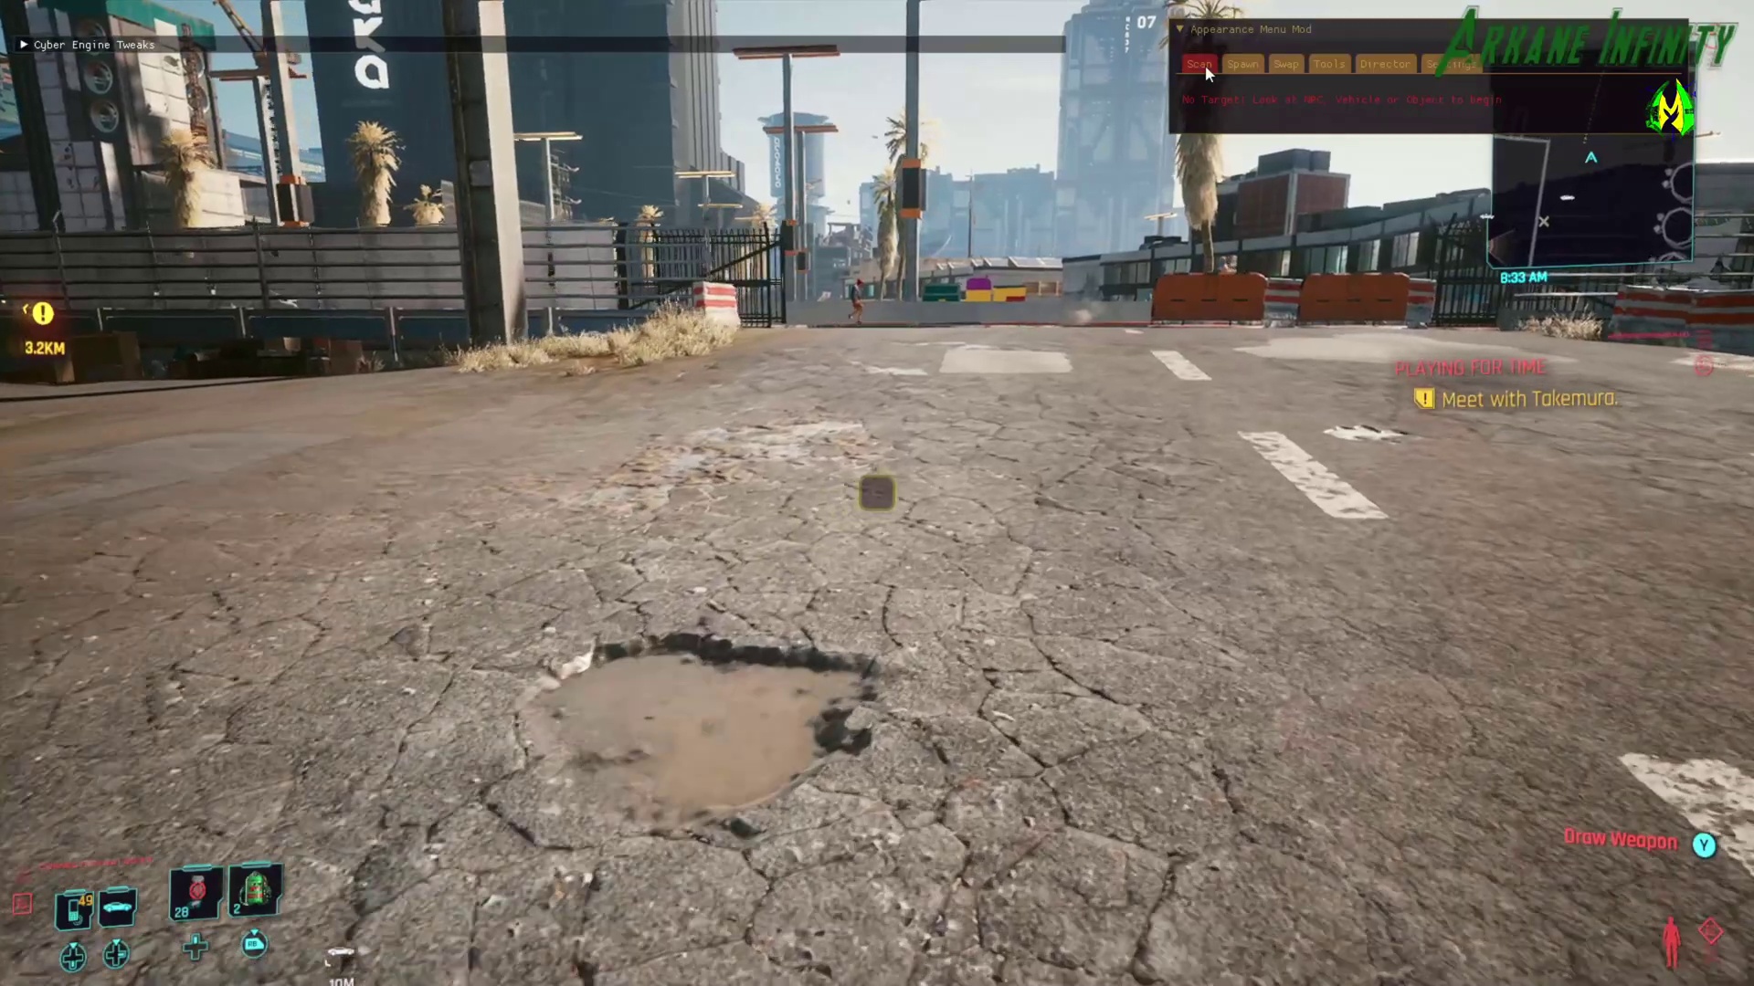
Step: Walk toward the road and call the Type-66 Avenger from the vehicle list
key("w")
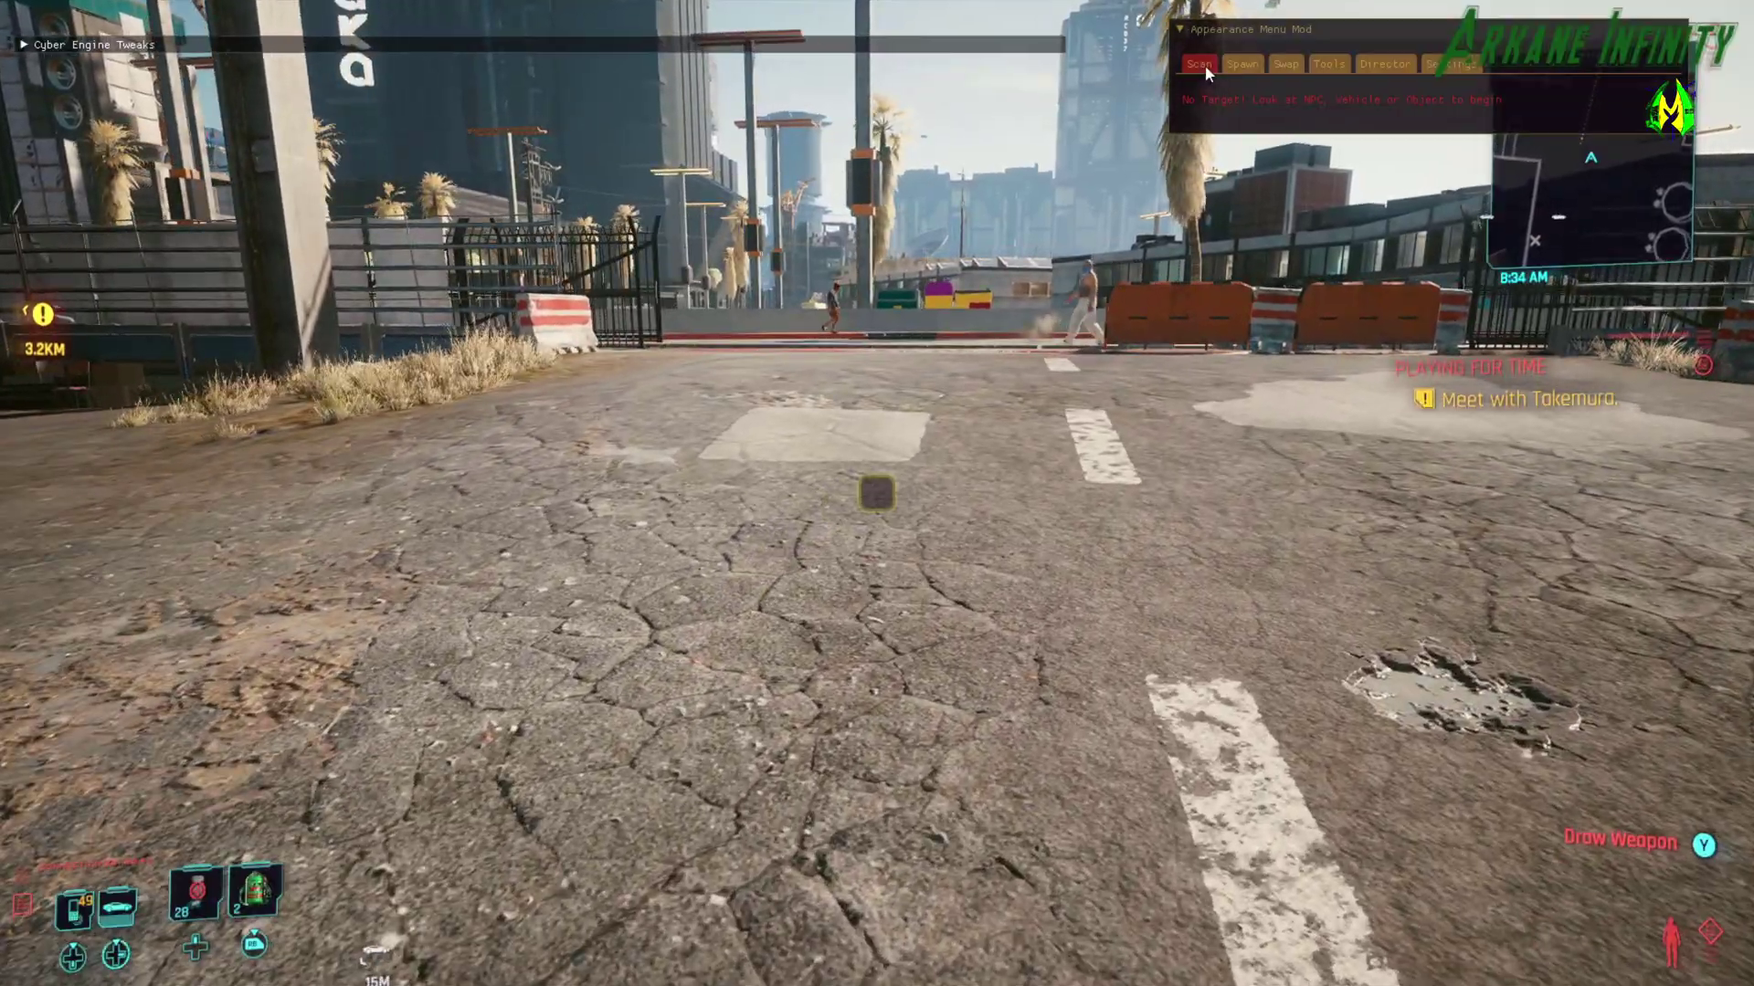
key("v")
key("Up")
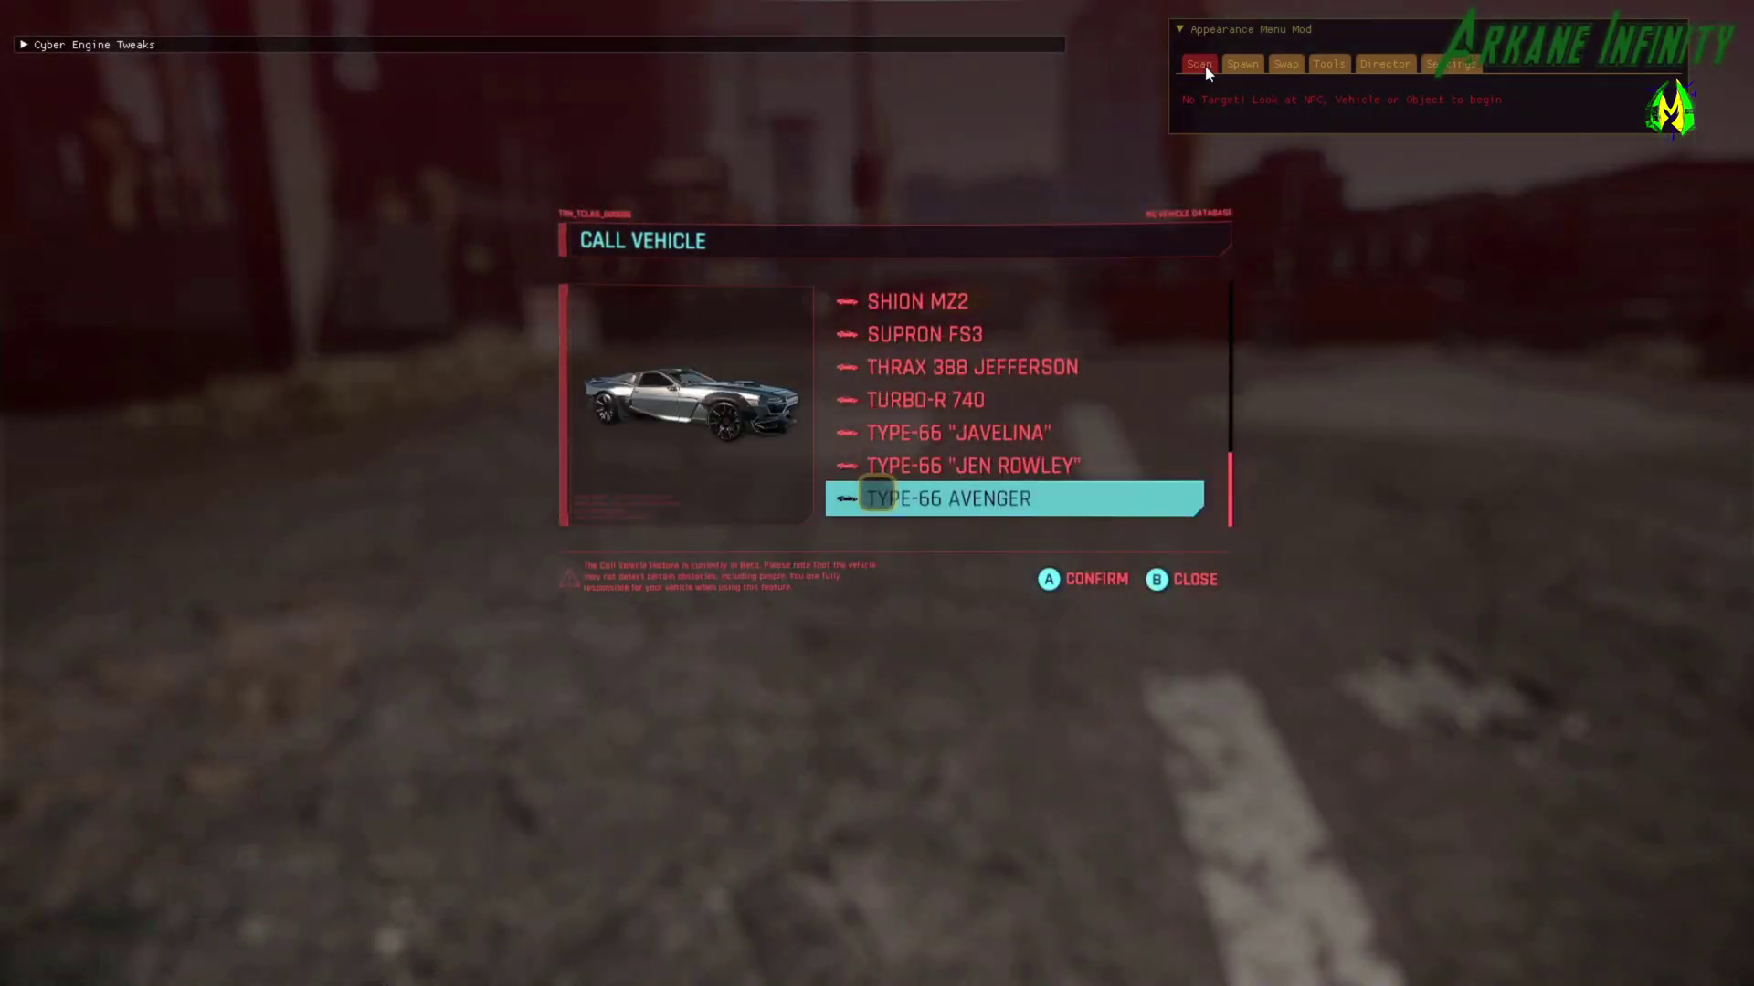
key("Return")
key("w")
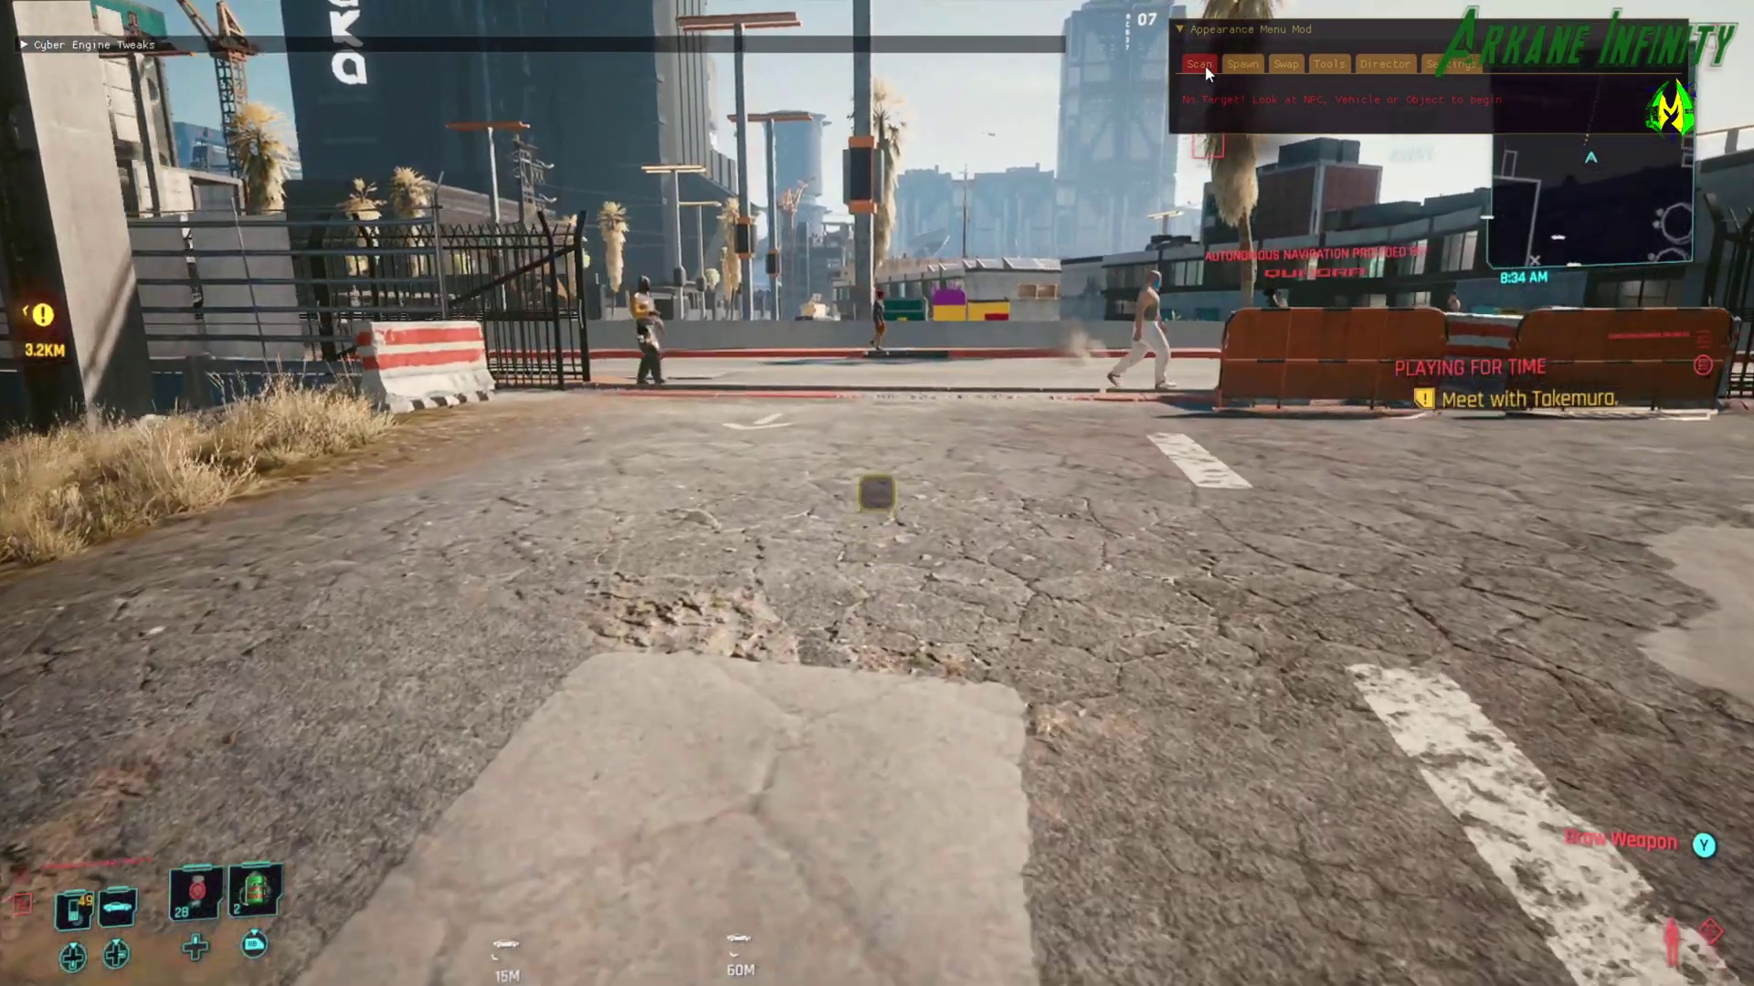
Step: Walk past the pedestrians to the summoned Type-66 Avenger and aim at its side to target it for the appearance scan
key("w")
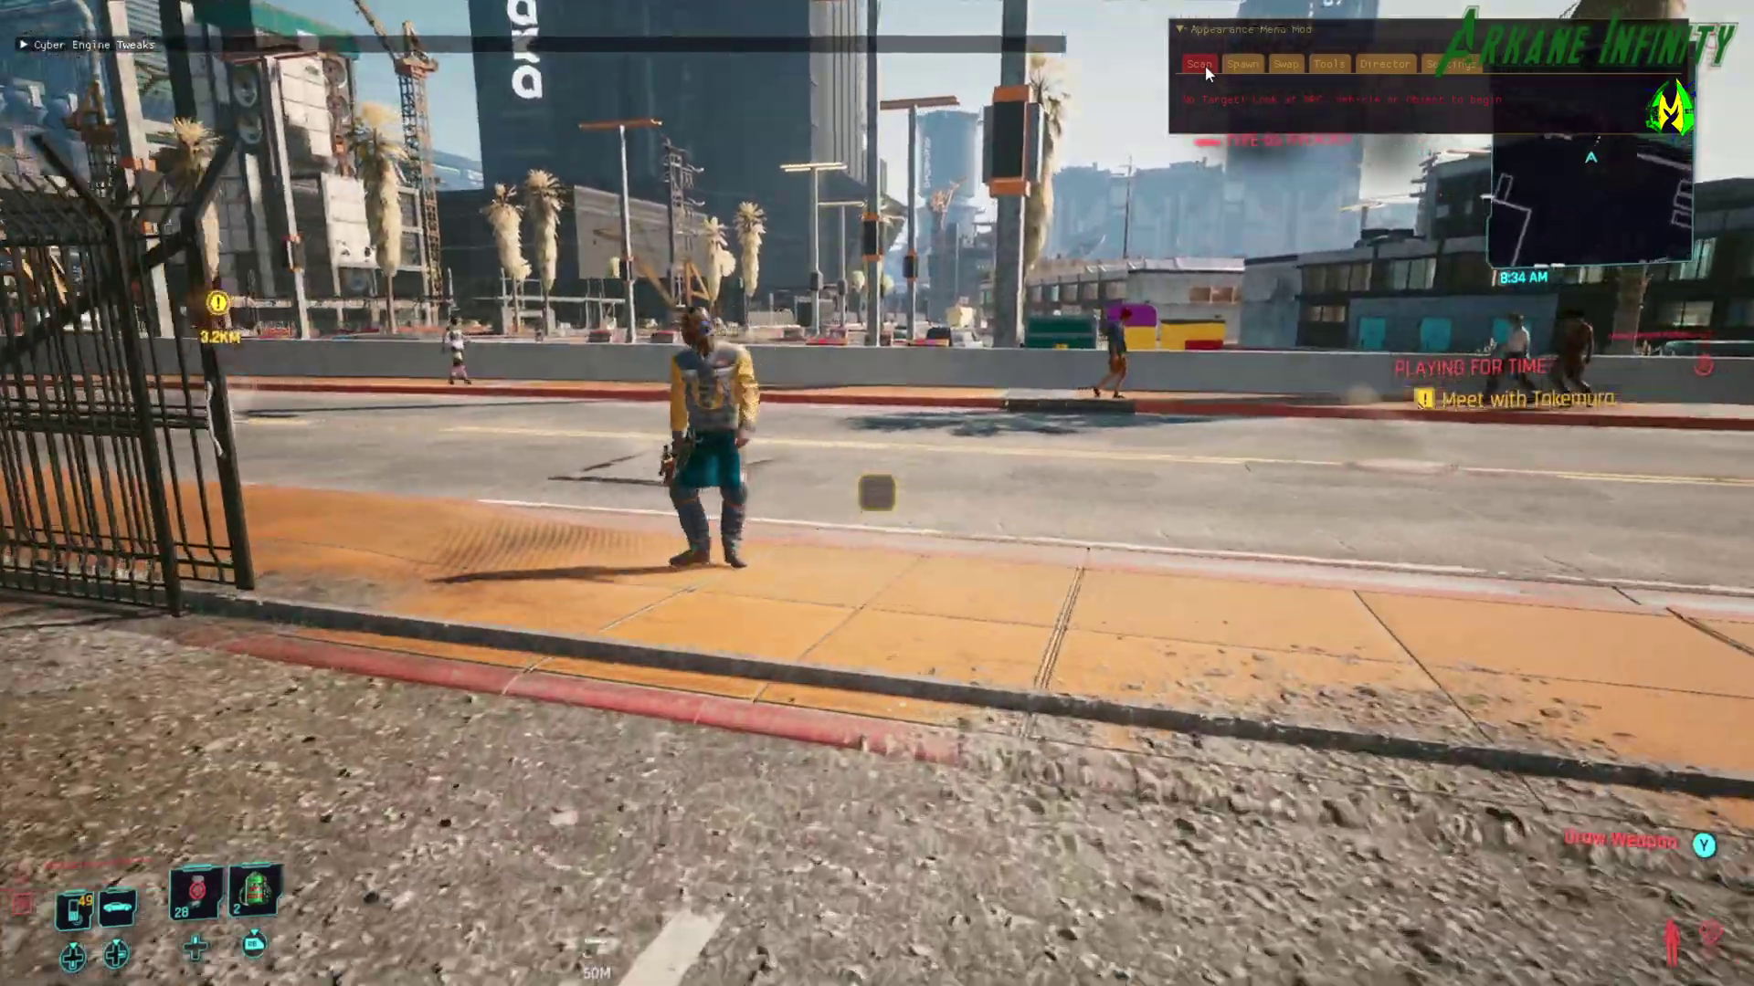
key("w")
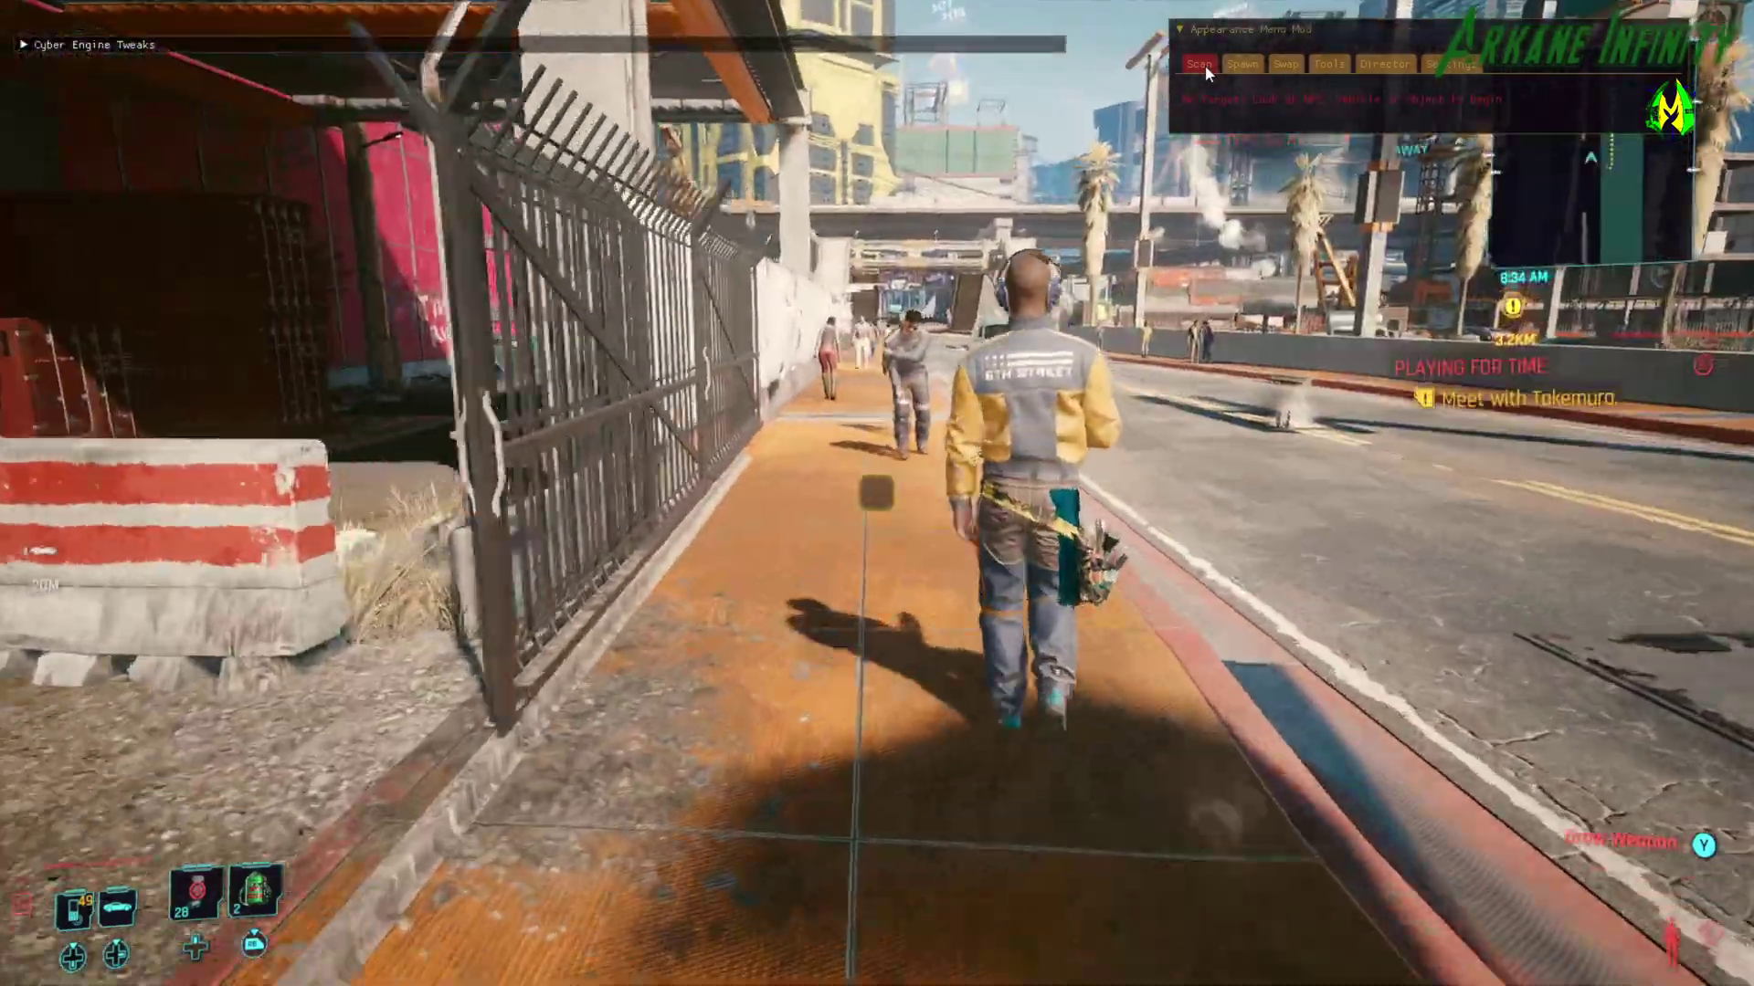
key("d")
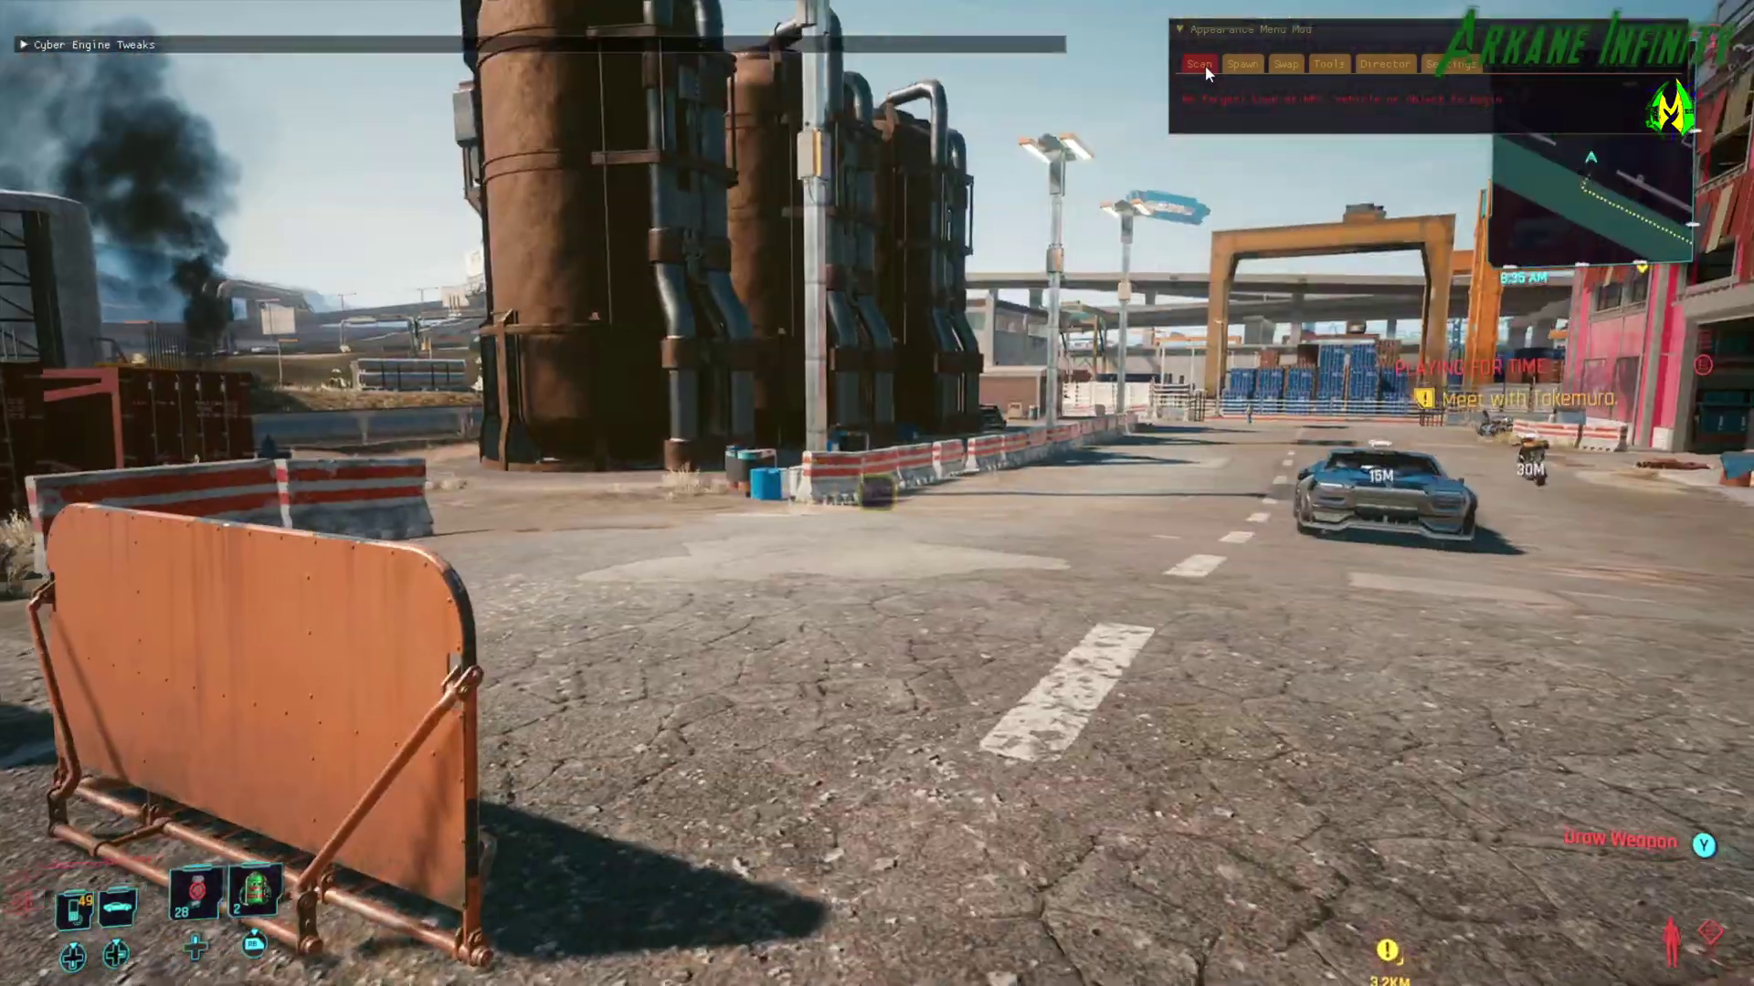
key("w")
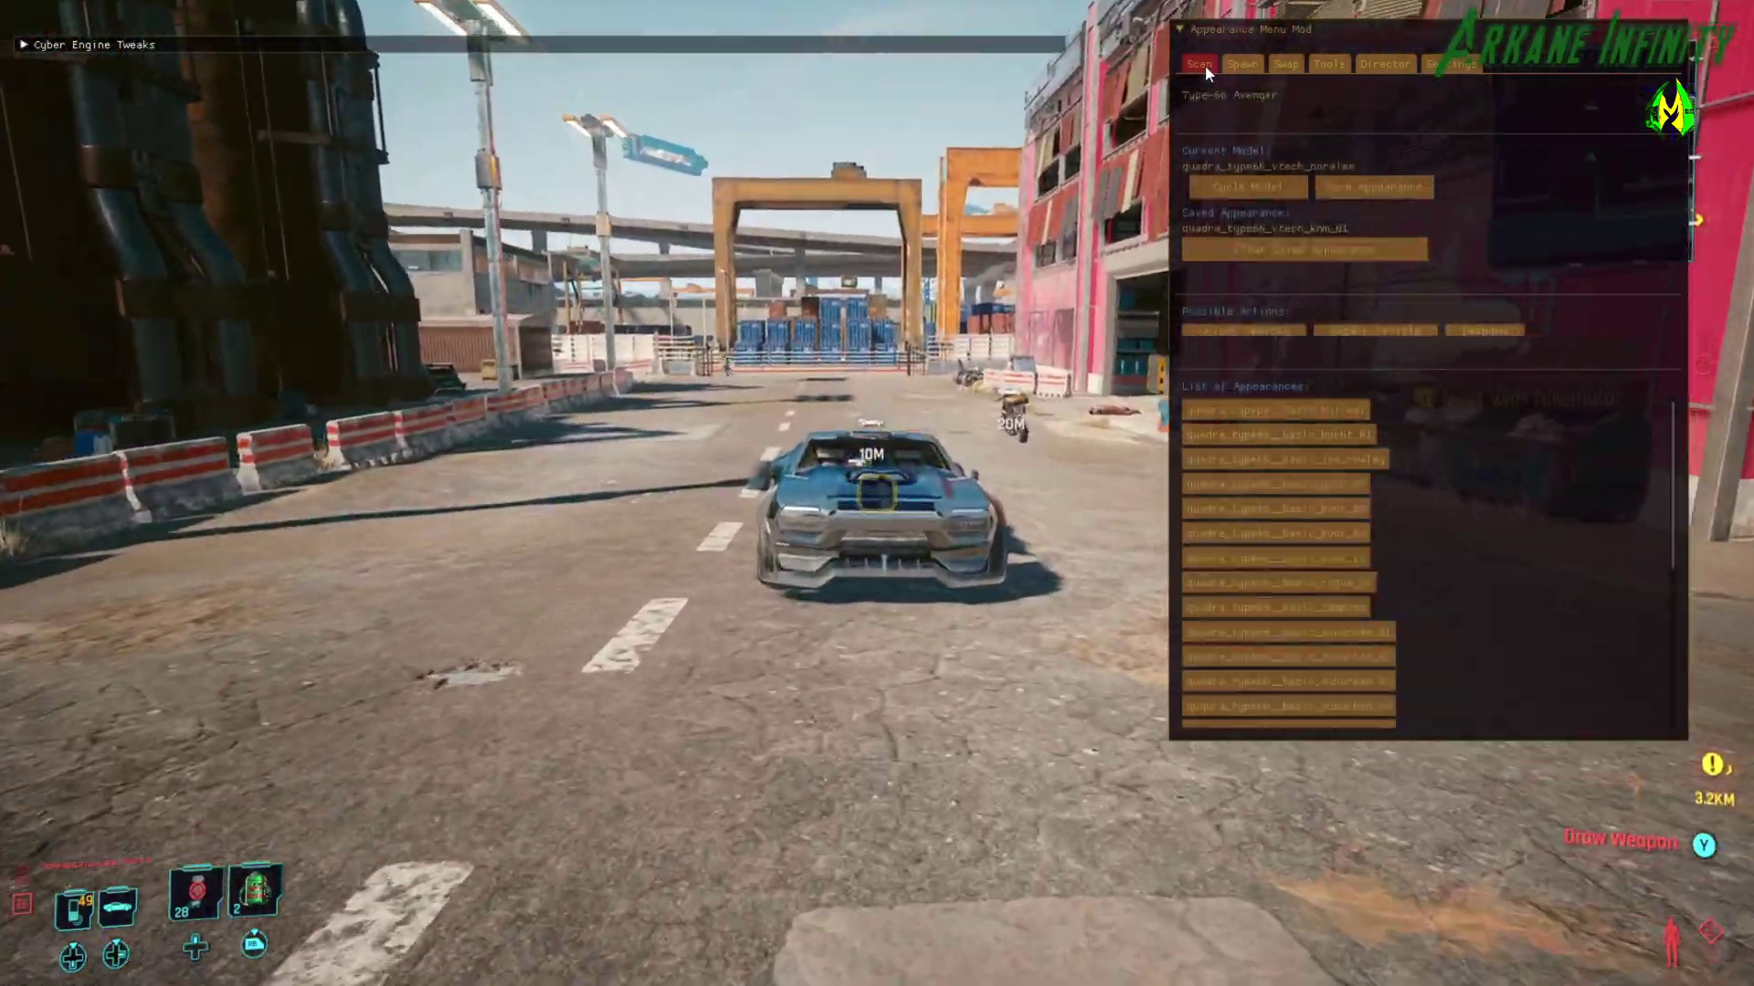
key("d")
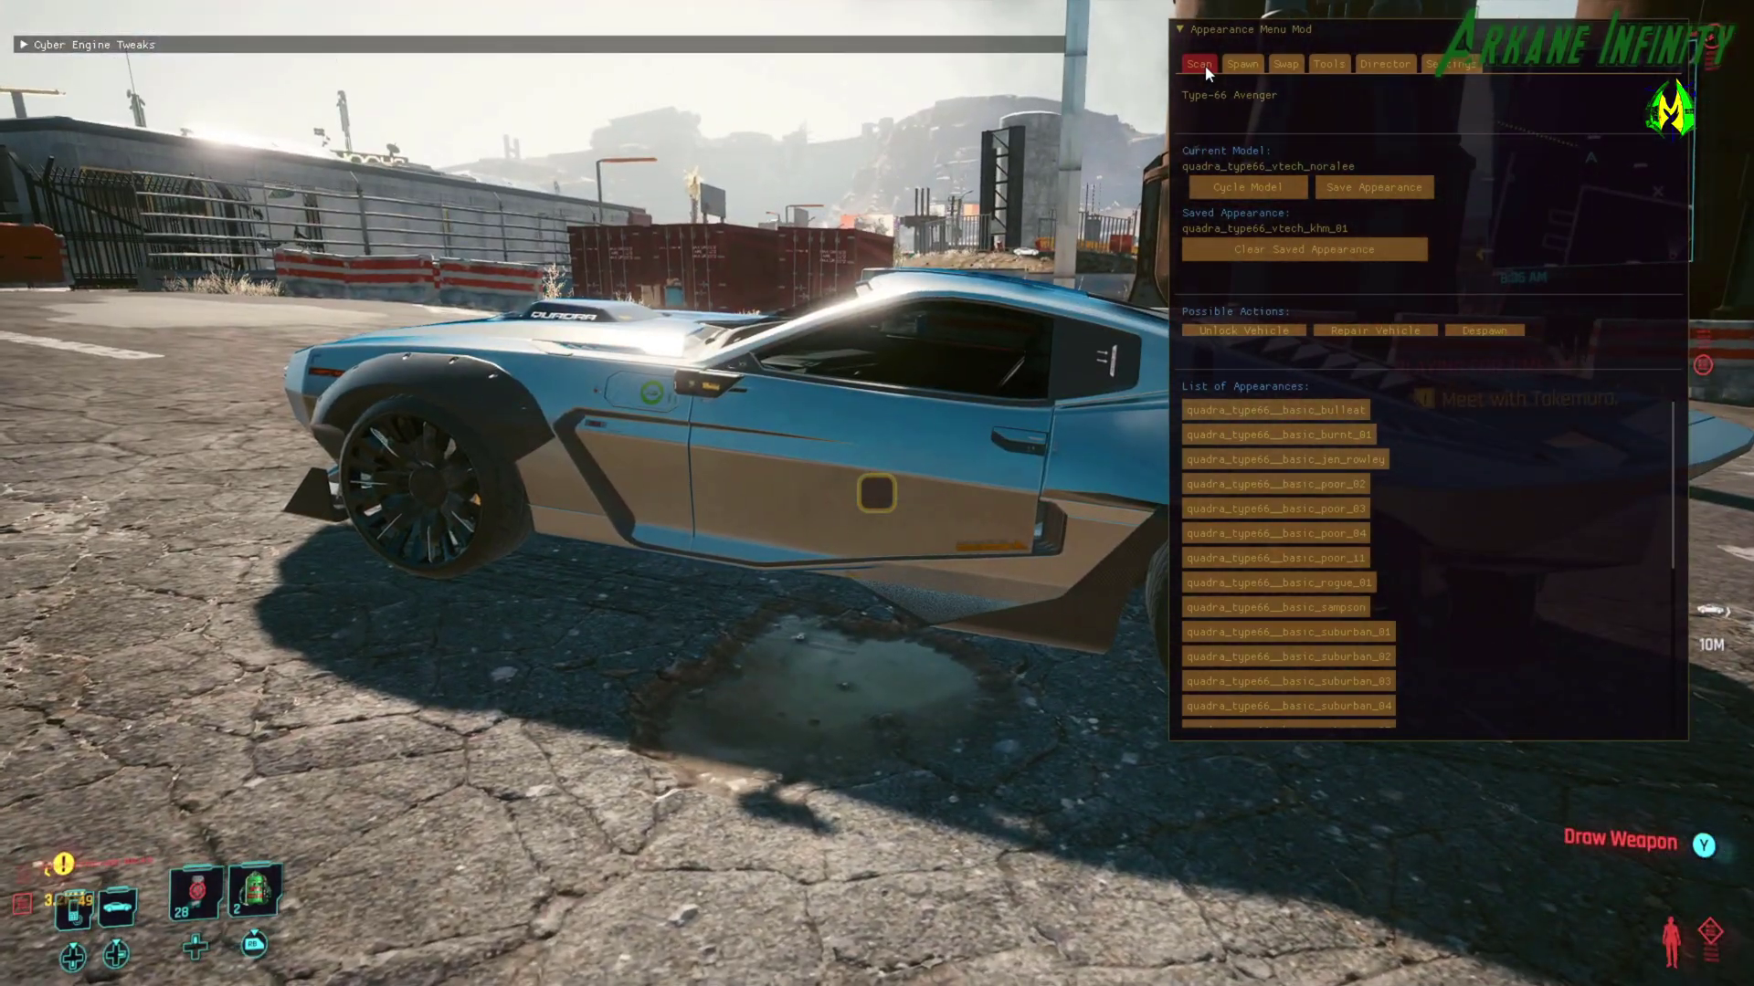
Step: Apply the quadra_type66_vtech_khm_01 appearance to the Type-66 Avenger, save that appearance, and hide the overlay
scroll(1242, 513, "down", 5)
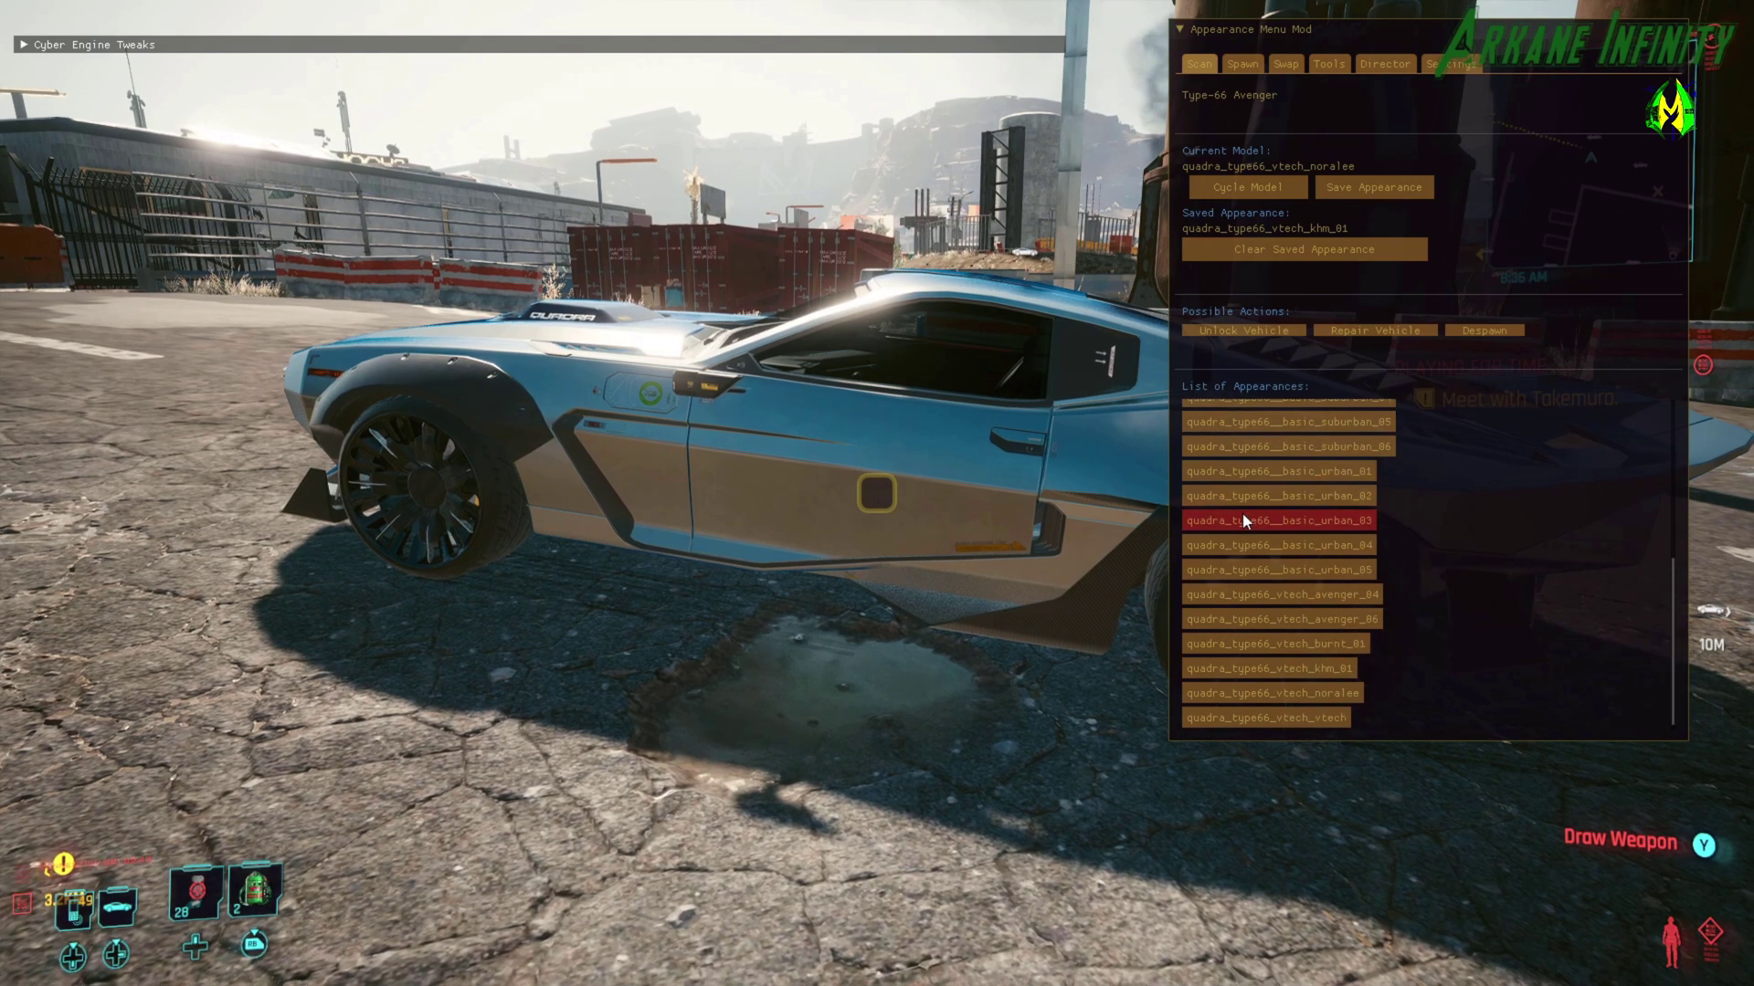
left_click(1235, 669)
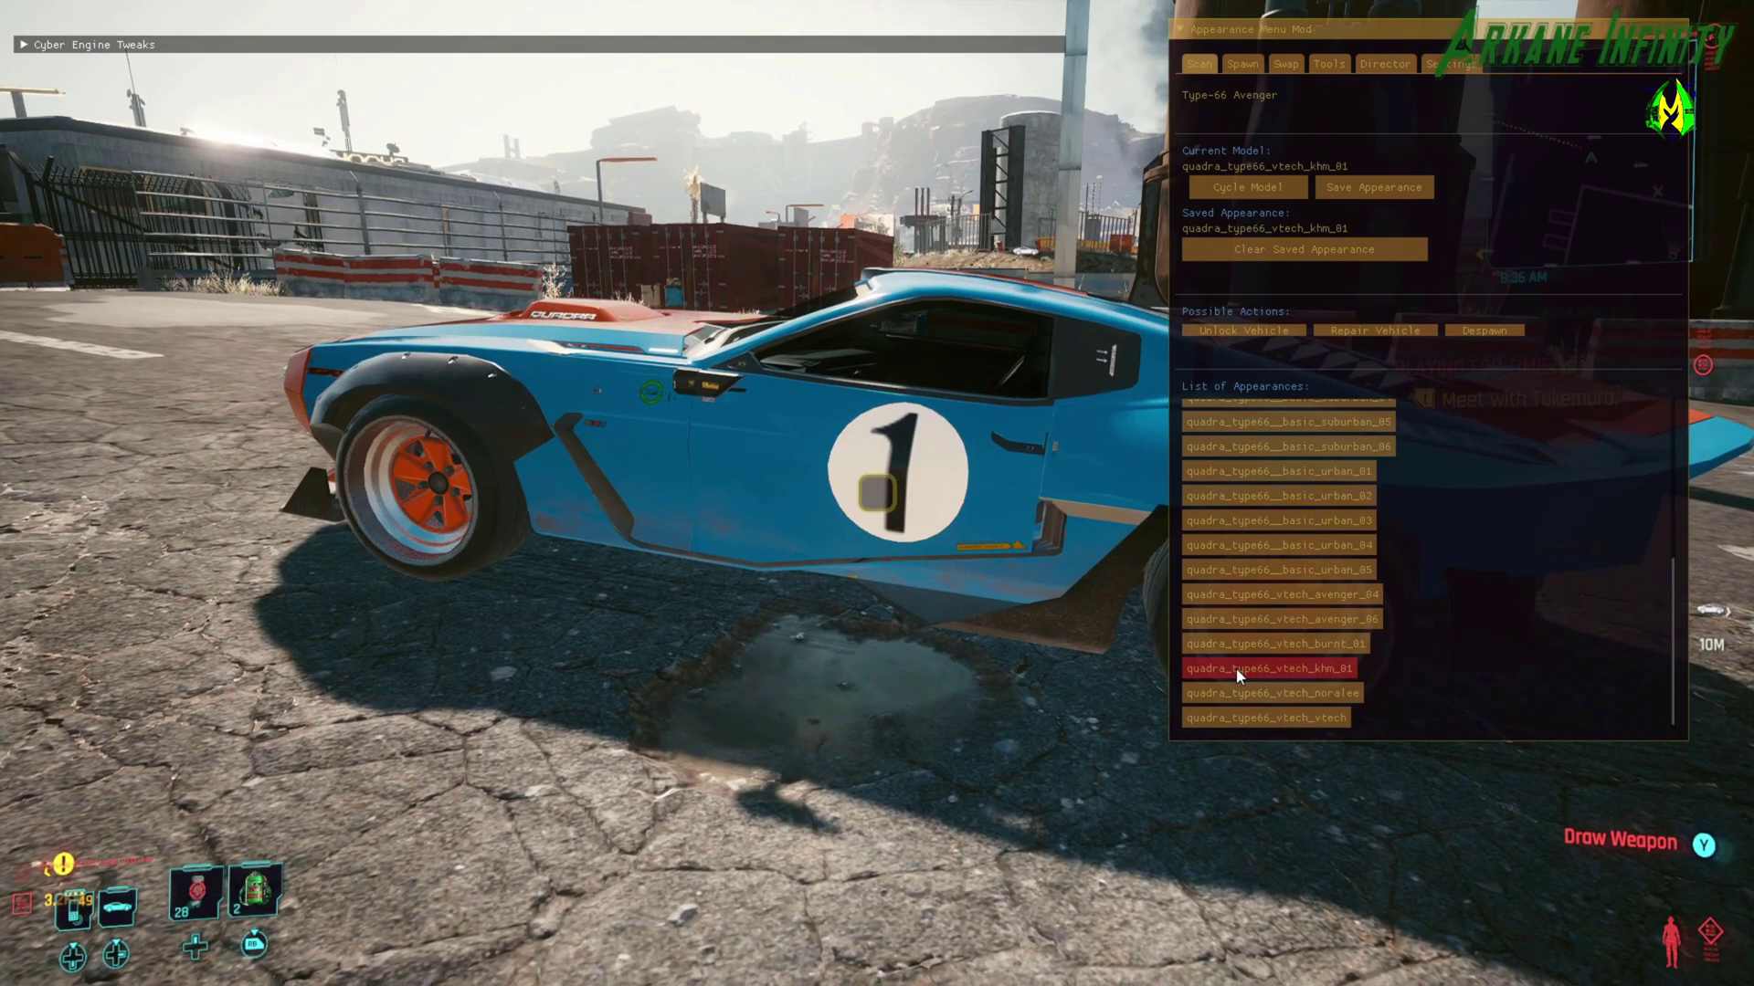
left_click(1357, 187)
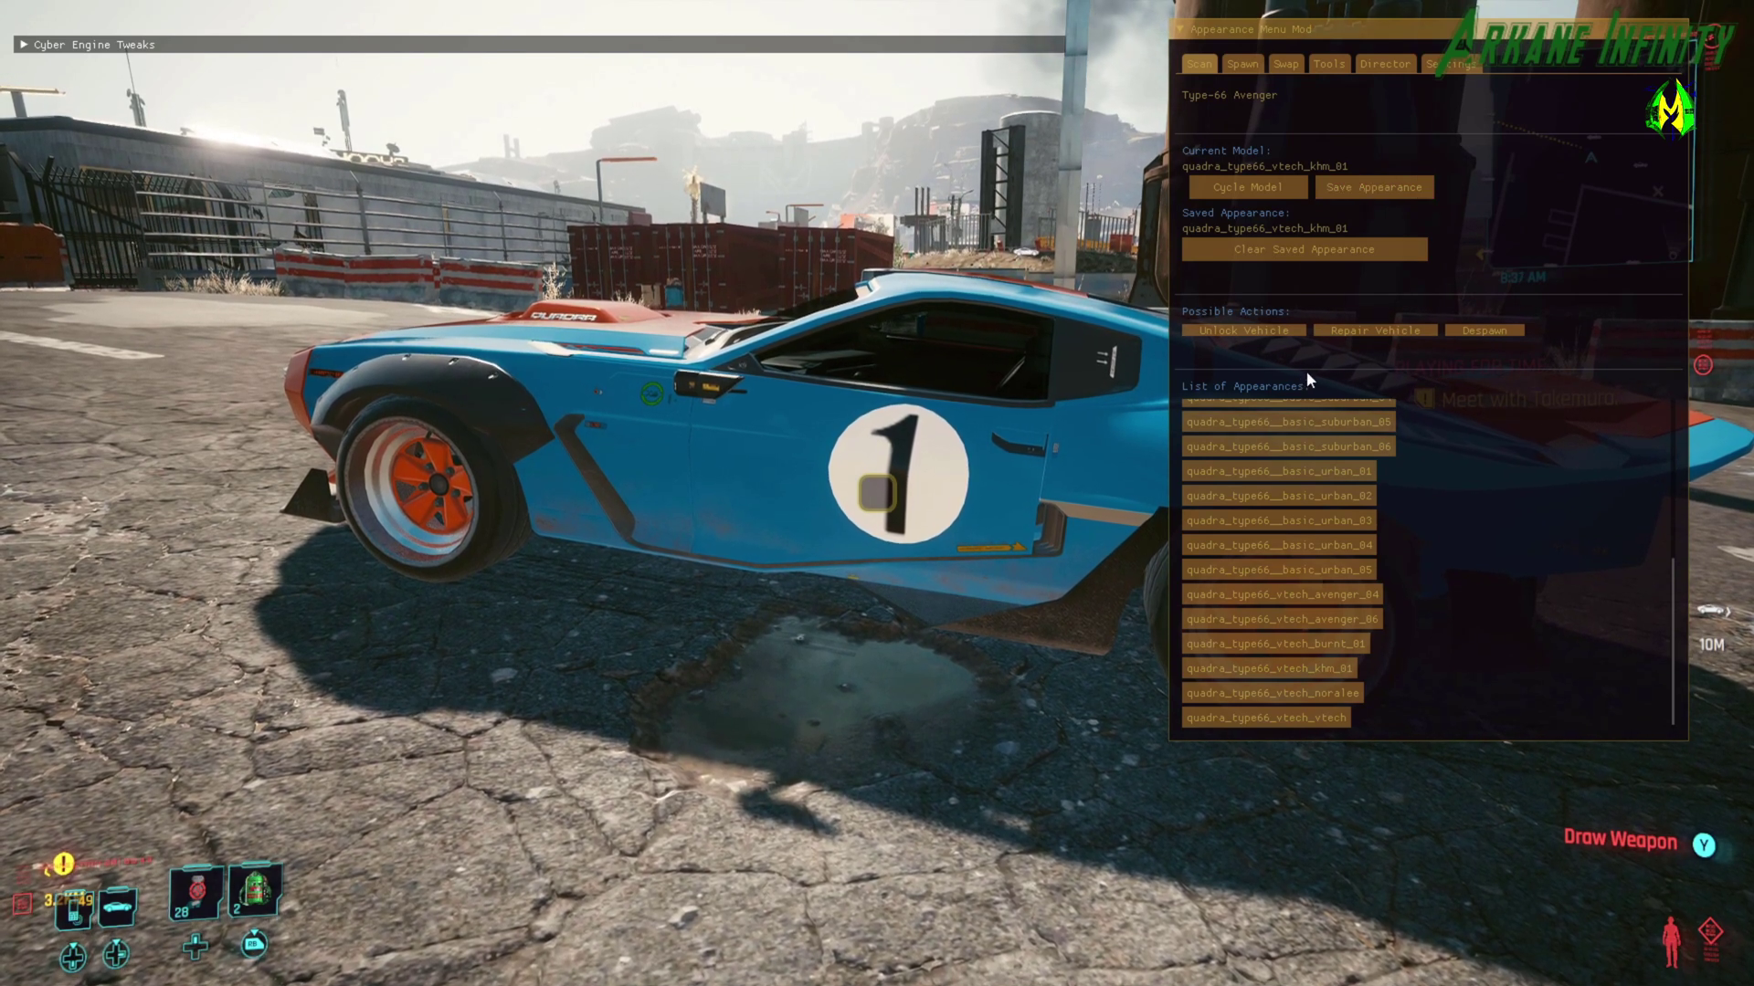
key("grave")
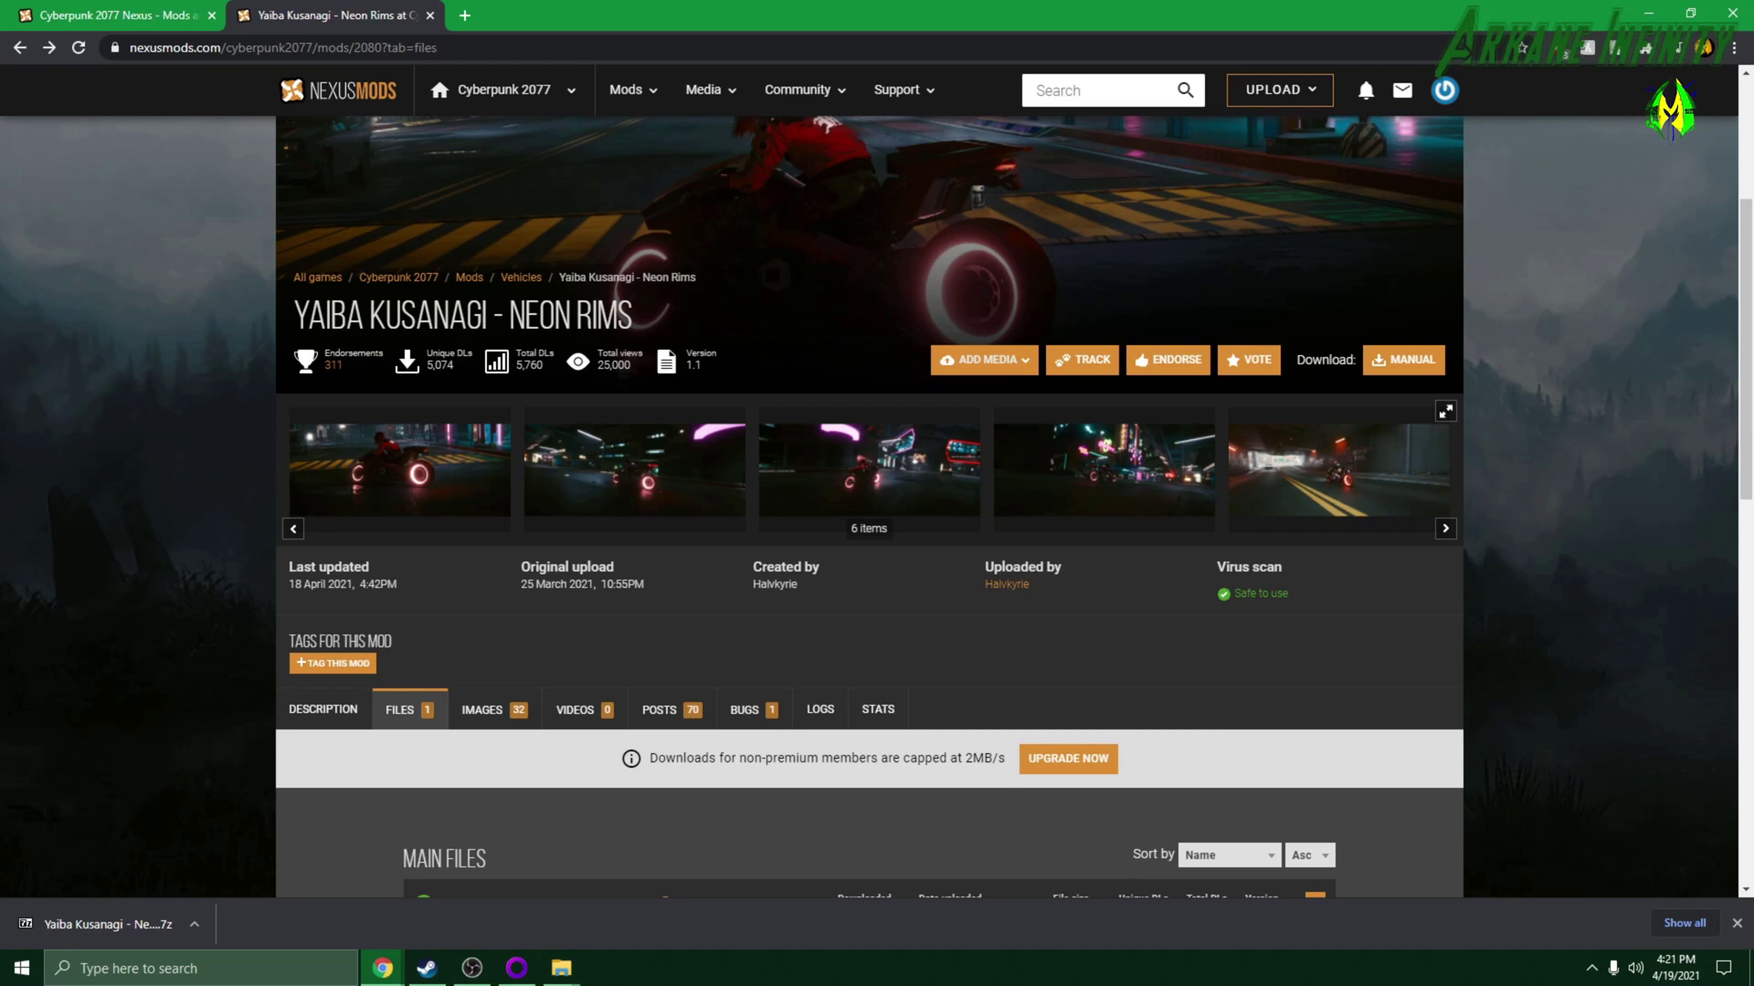
Step: Extract the downloaded Yaiba Kusanagi - Neon Rims archive into its own subfolder within the ModS folder
scroll(869, 505, "up", 1)
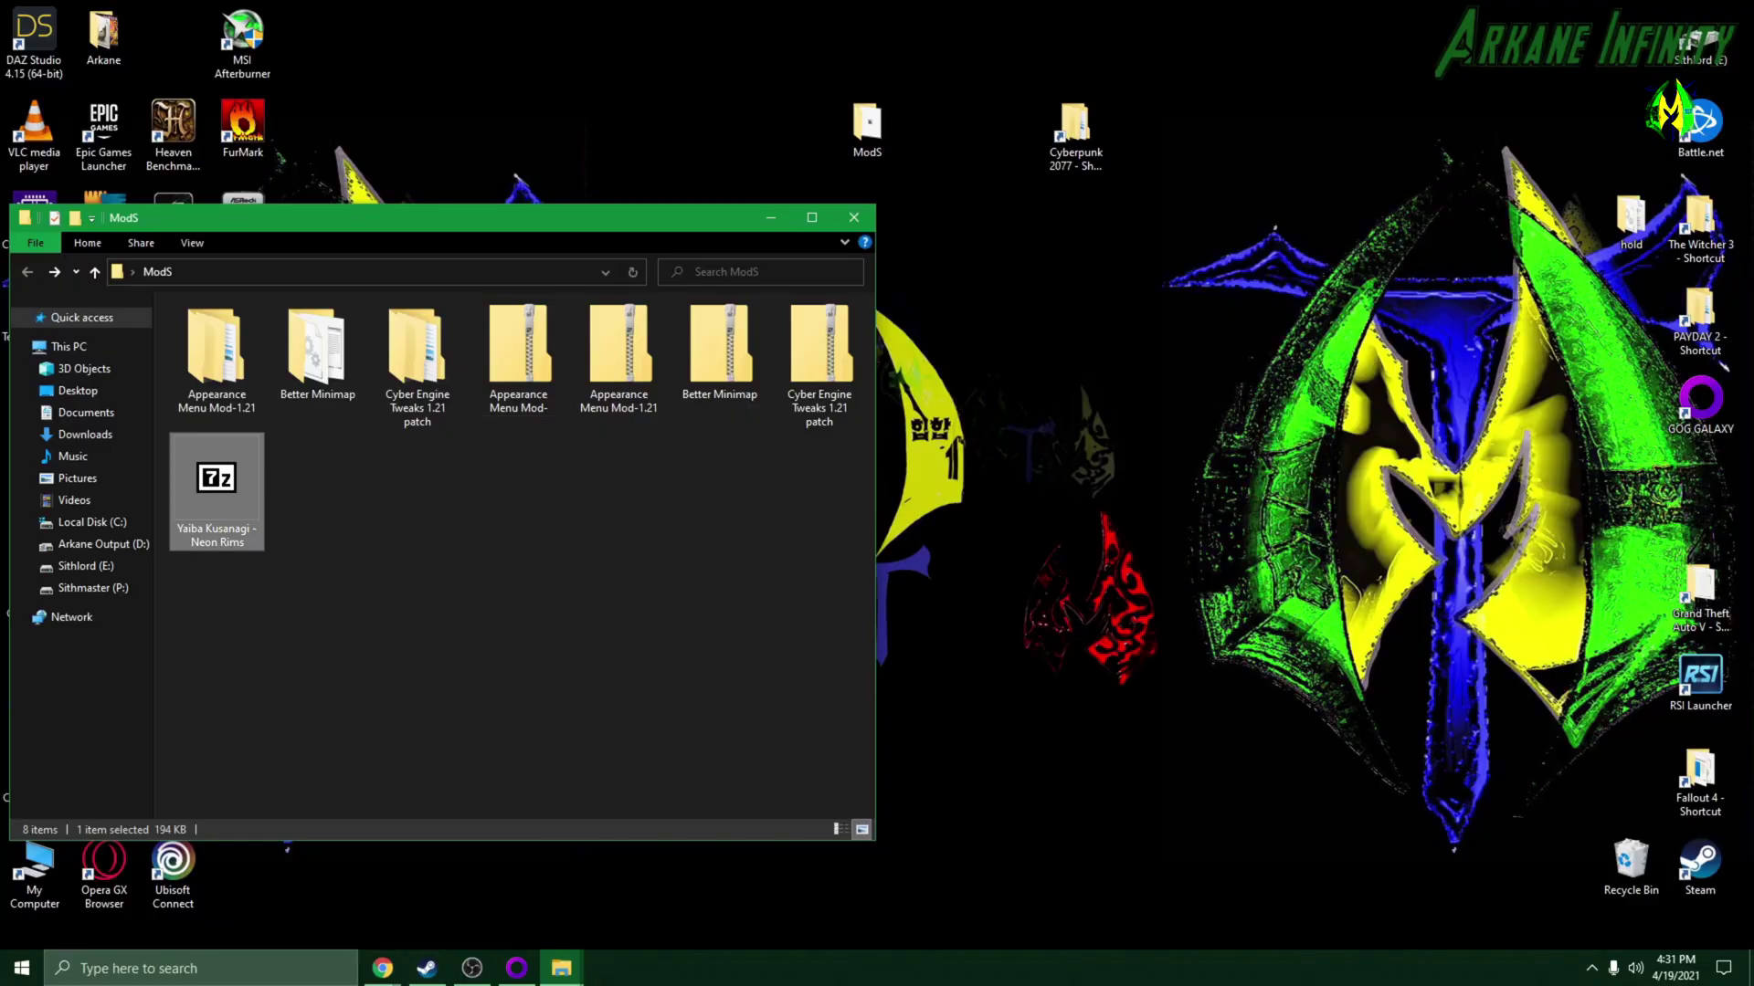
right_click(251, 498)
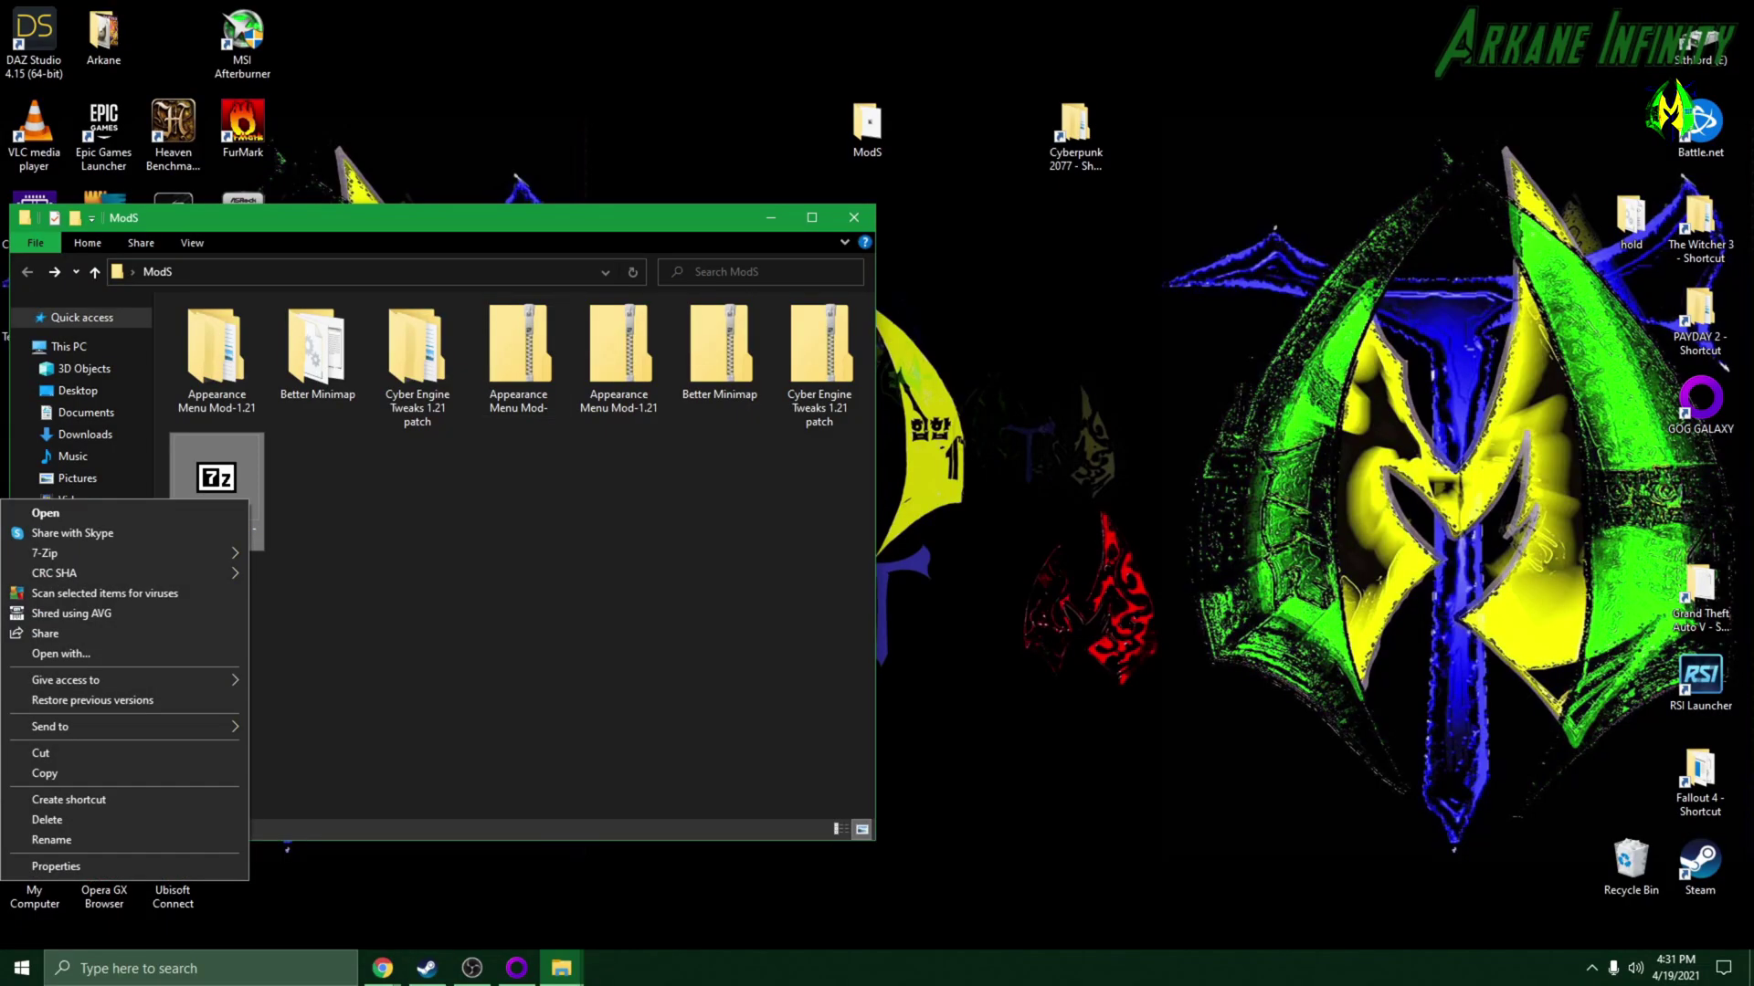
mouse_move(55, 553)
left_click(310, 595)
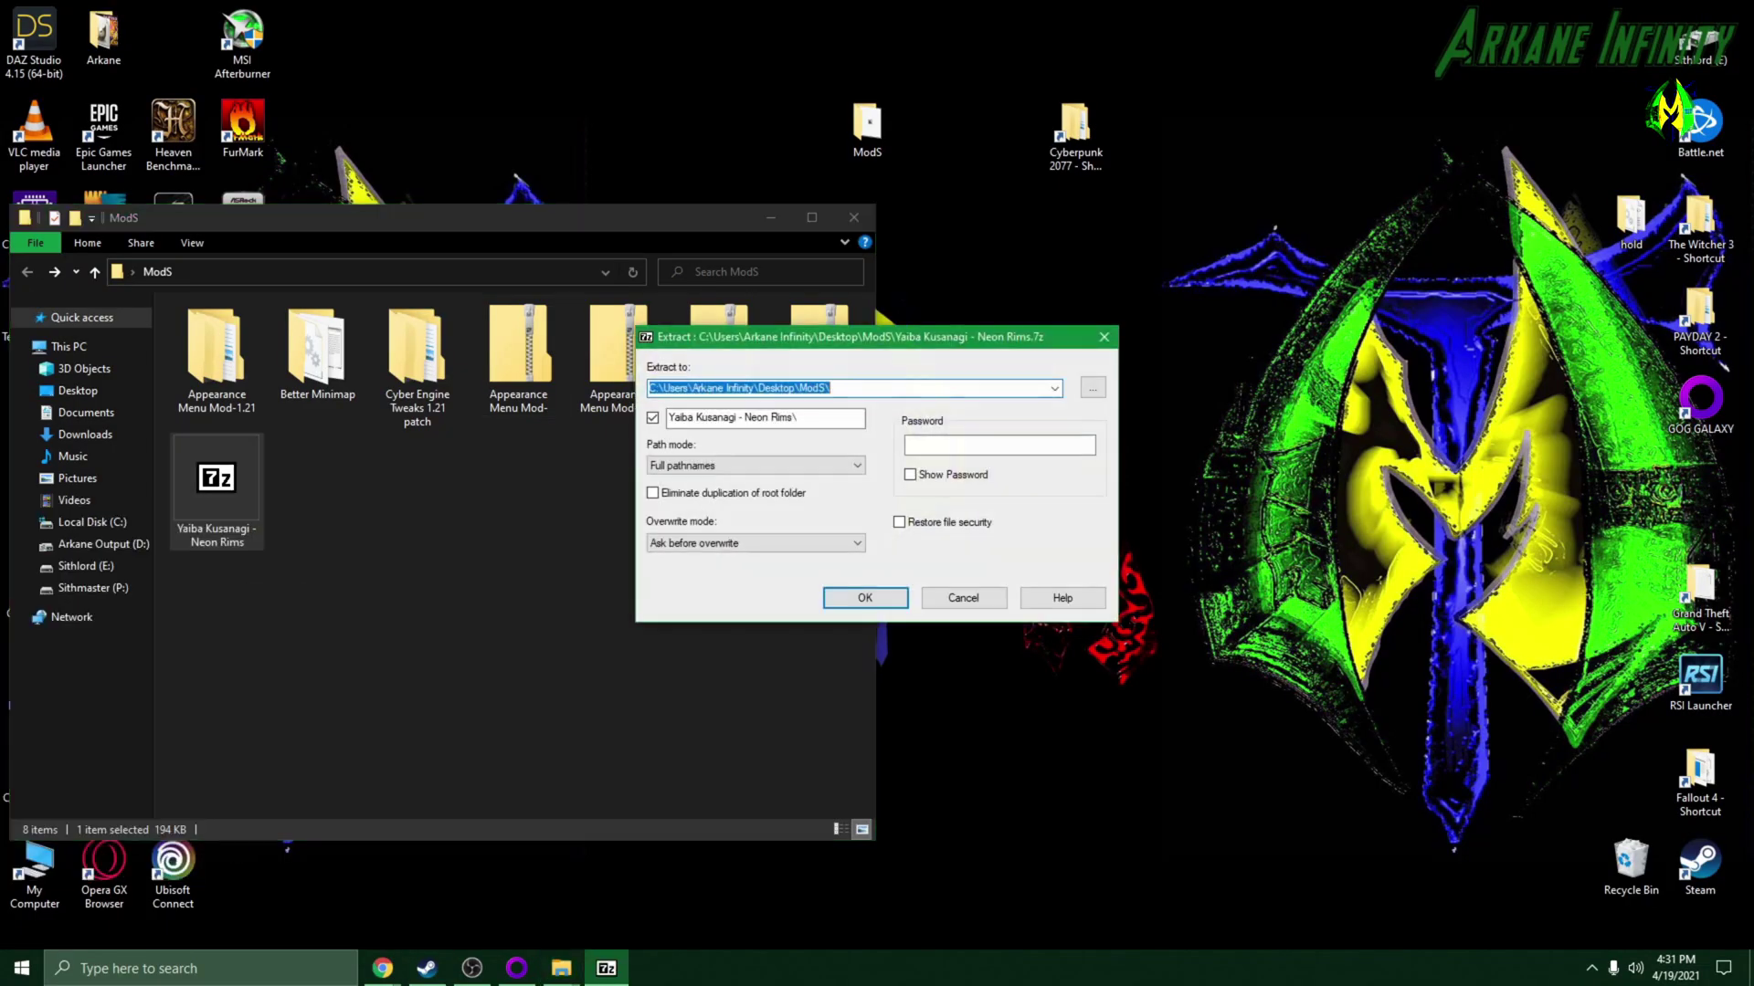
key("Return")
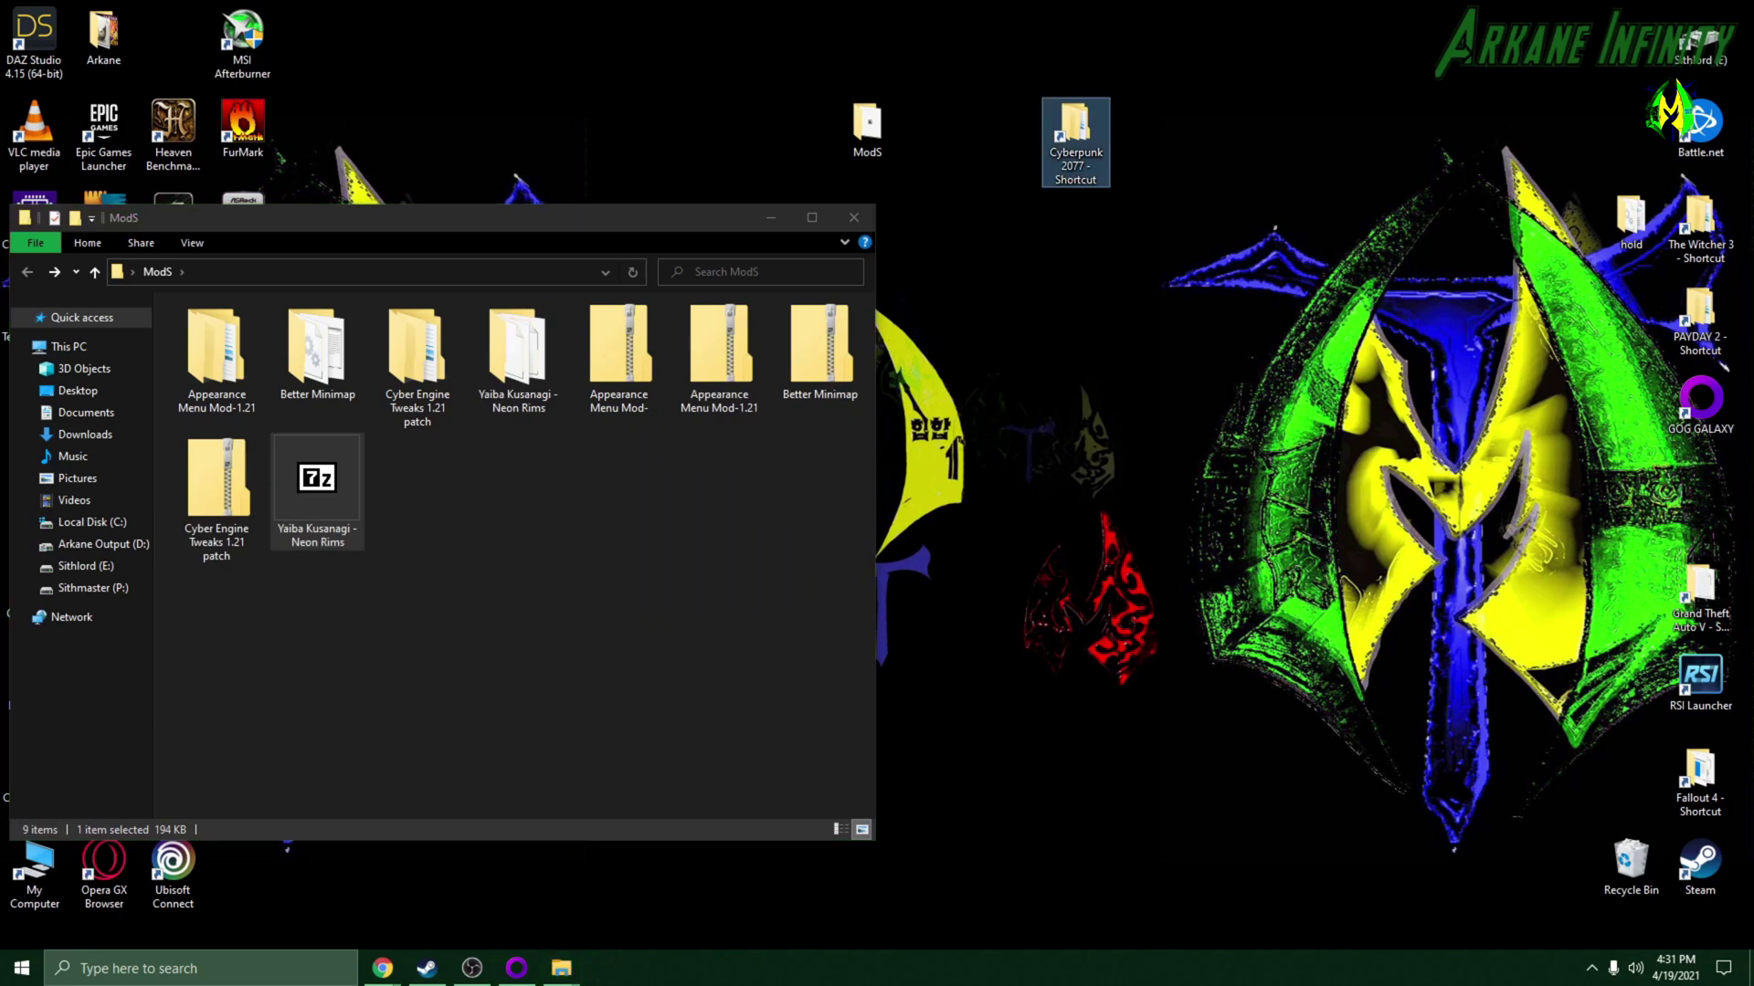
Step: Open the inner Cyberpunk 2077 game folder from the desktop shortcut and place its window beside the ModS window
double_click(1075, 142)
left_click_drag(457, 241, 1151, 186)
double_click(947, 298)
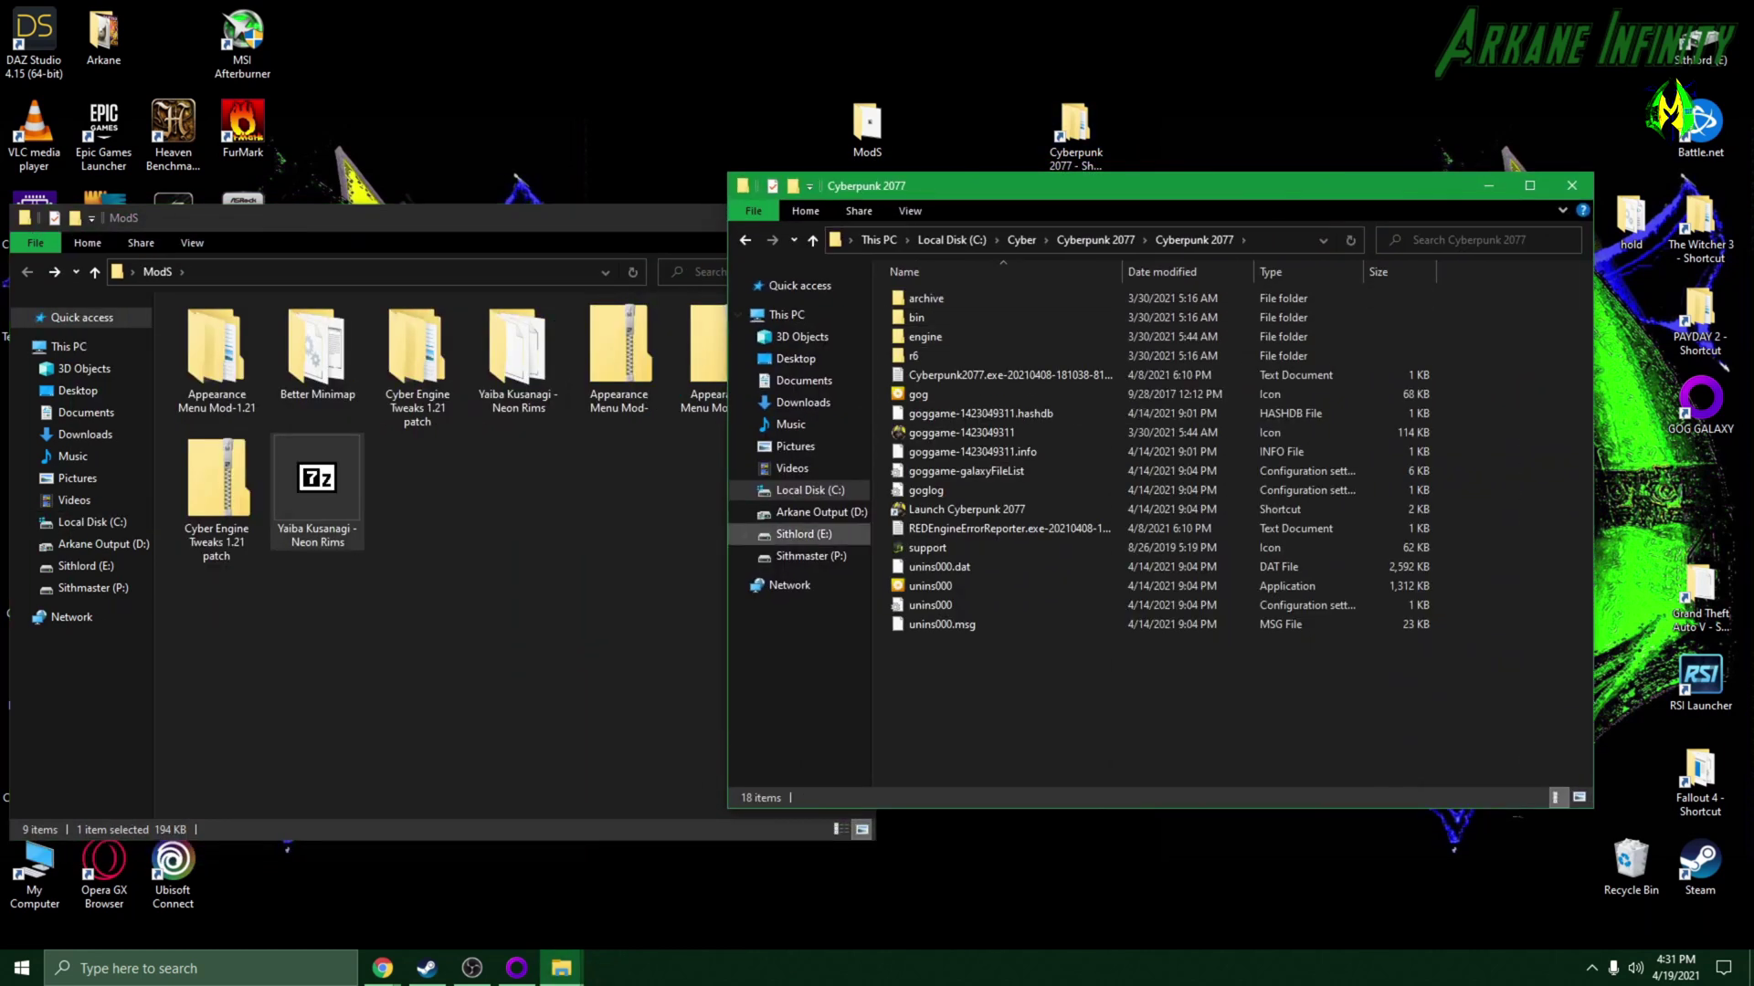
left_click_drag(966, 195, 1083, 232)
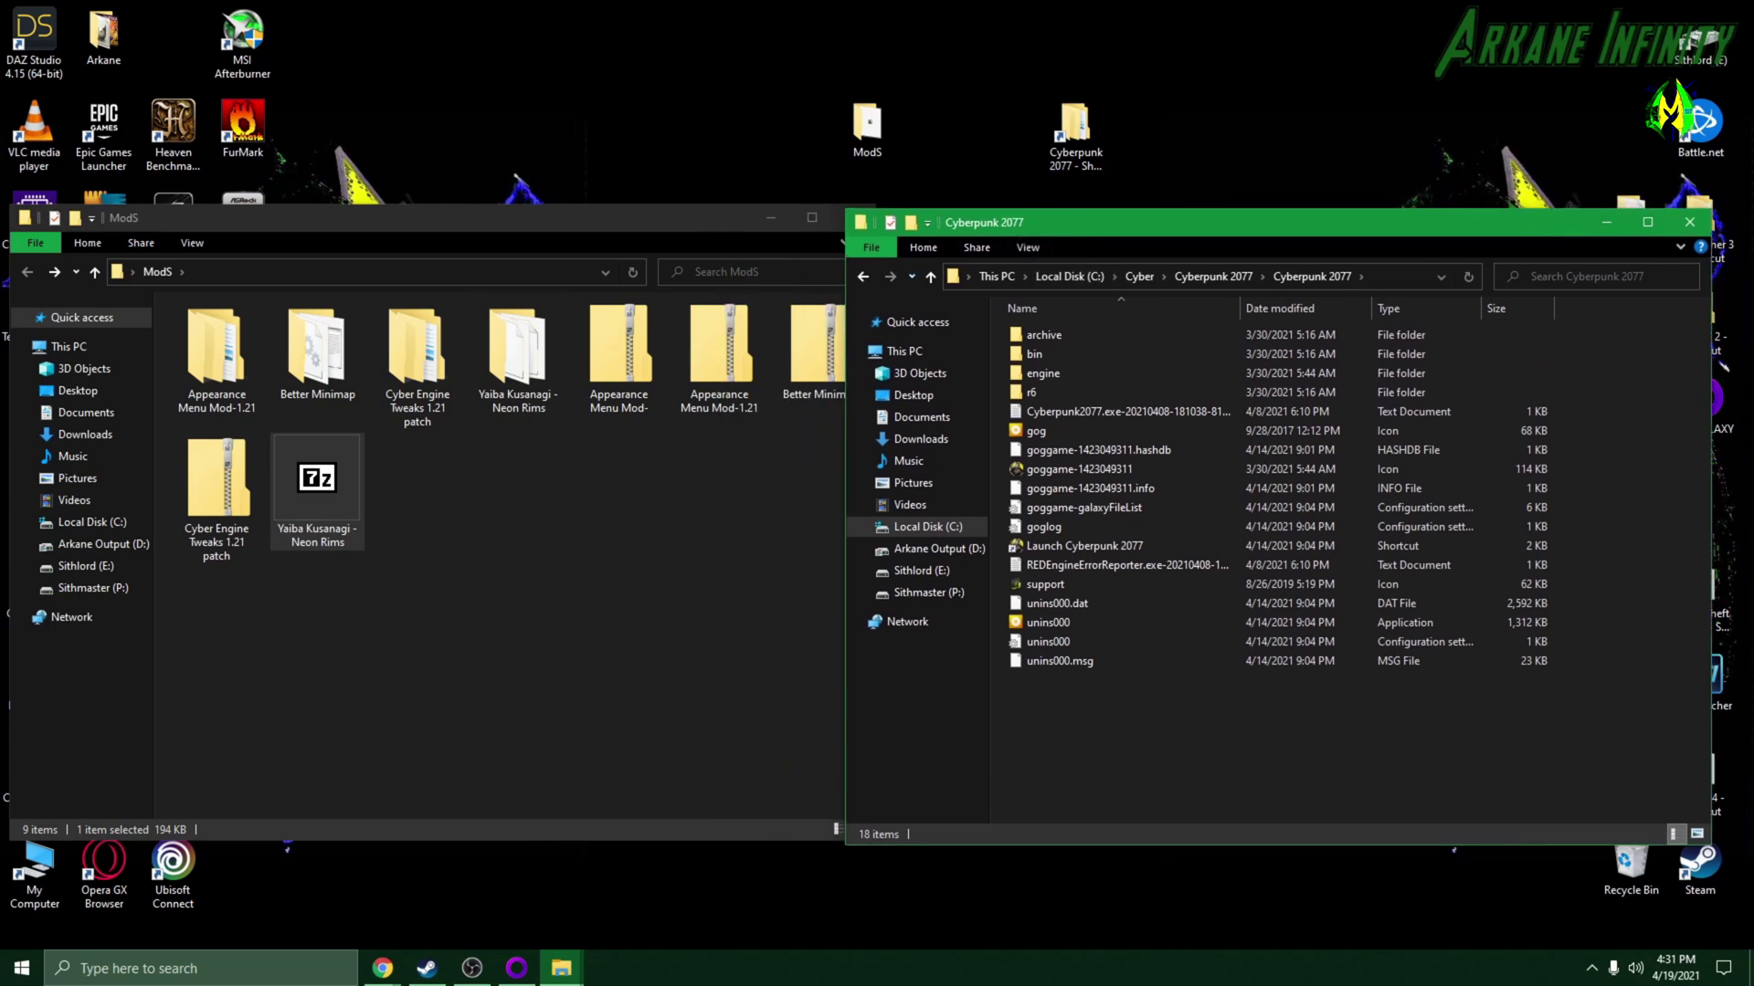
Step: Open the extracted Yaiba Kusanagi - Neon Rims folder and widen the Name column to fit the full file names
double_click(517, 351)
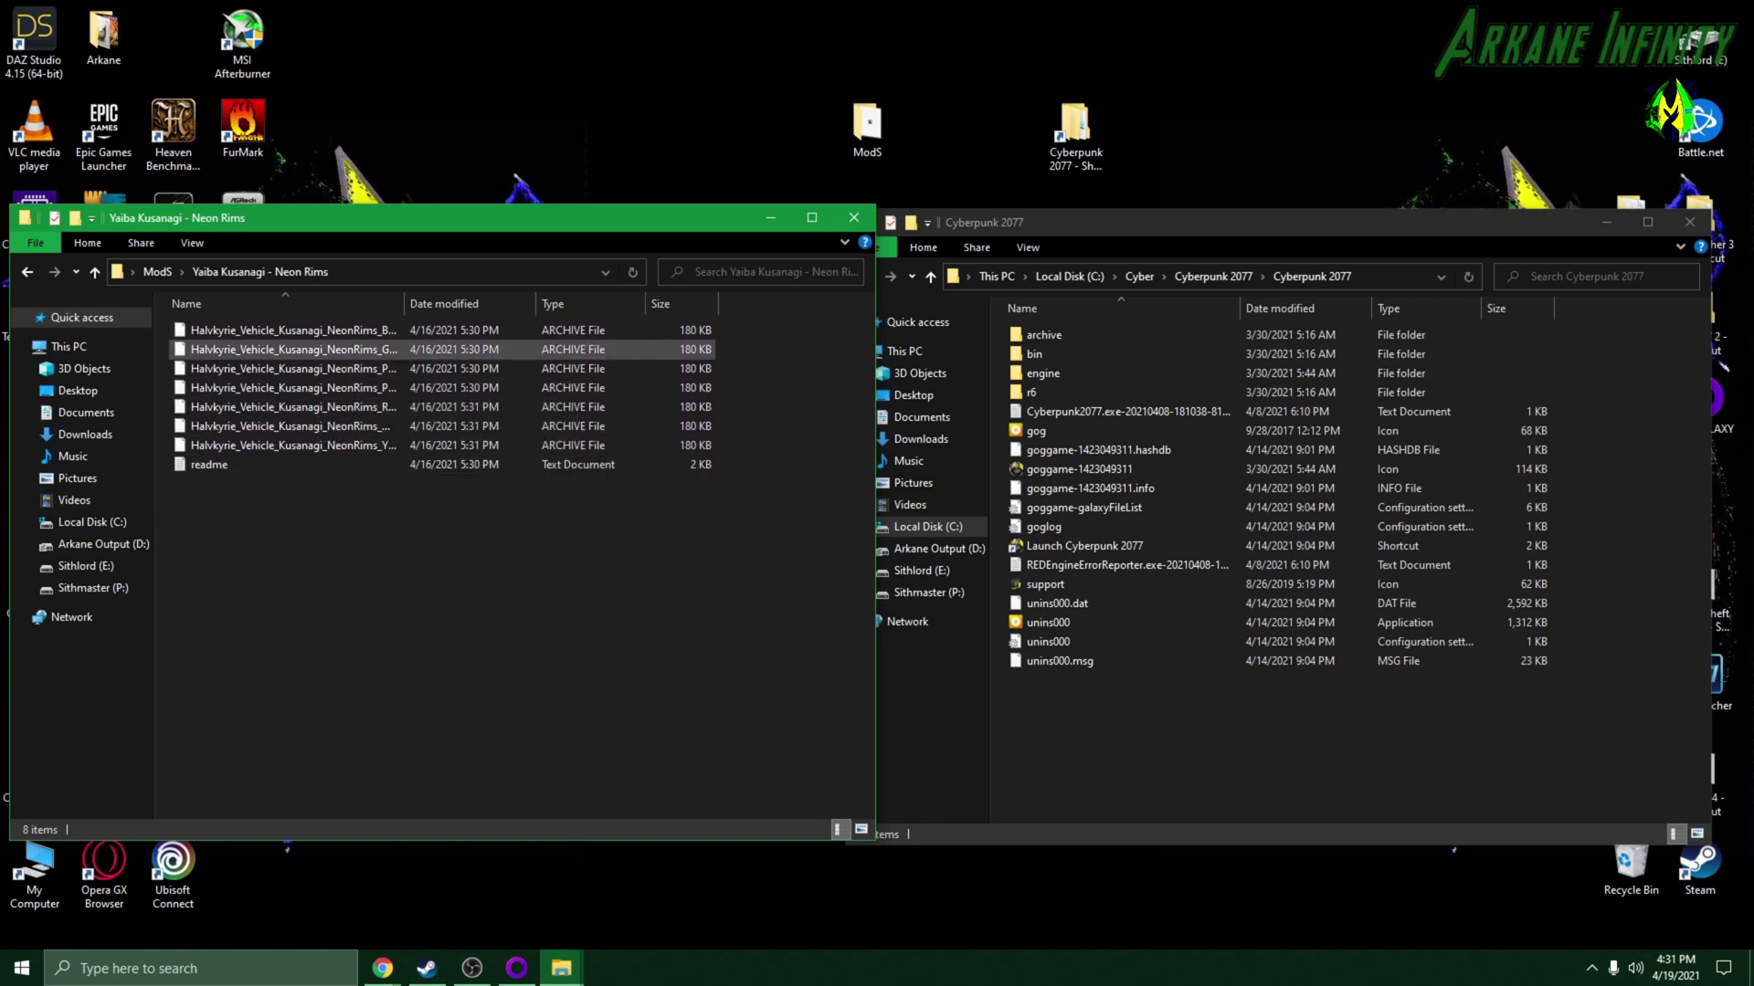
double_click(403, 303)
left_click_drag(480, 303, 525, 304)
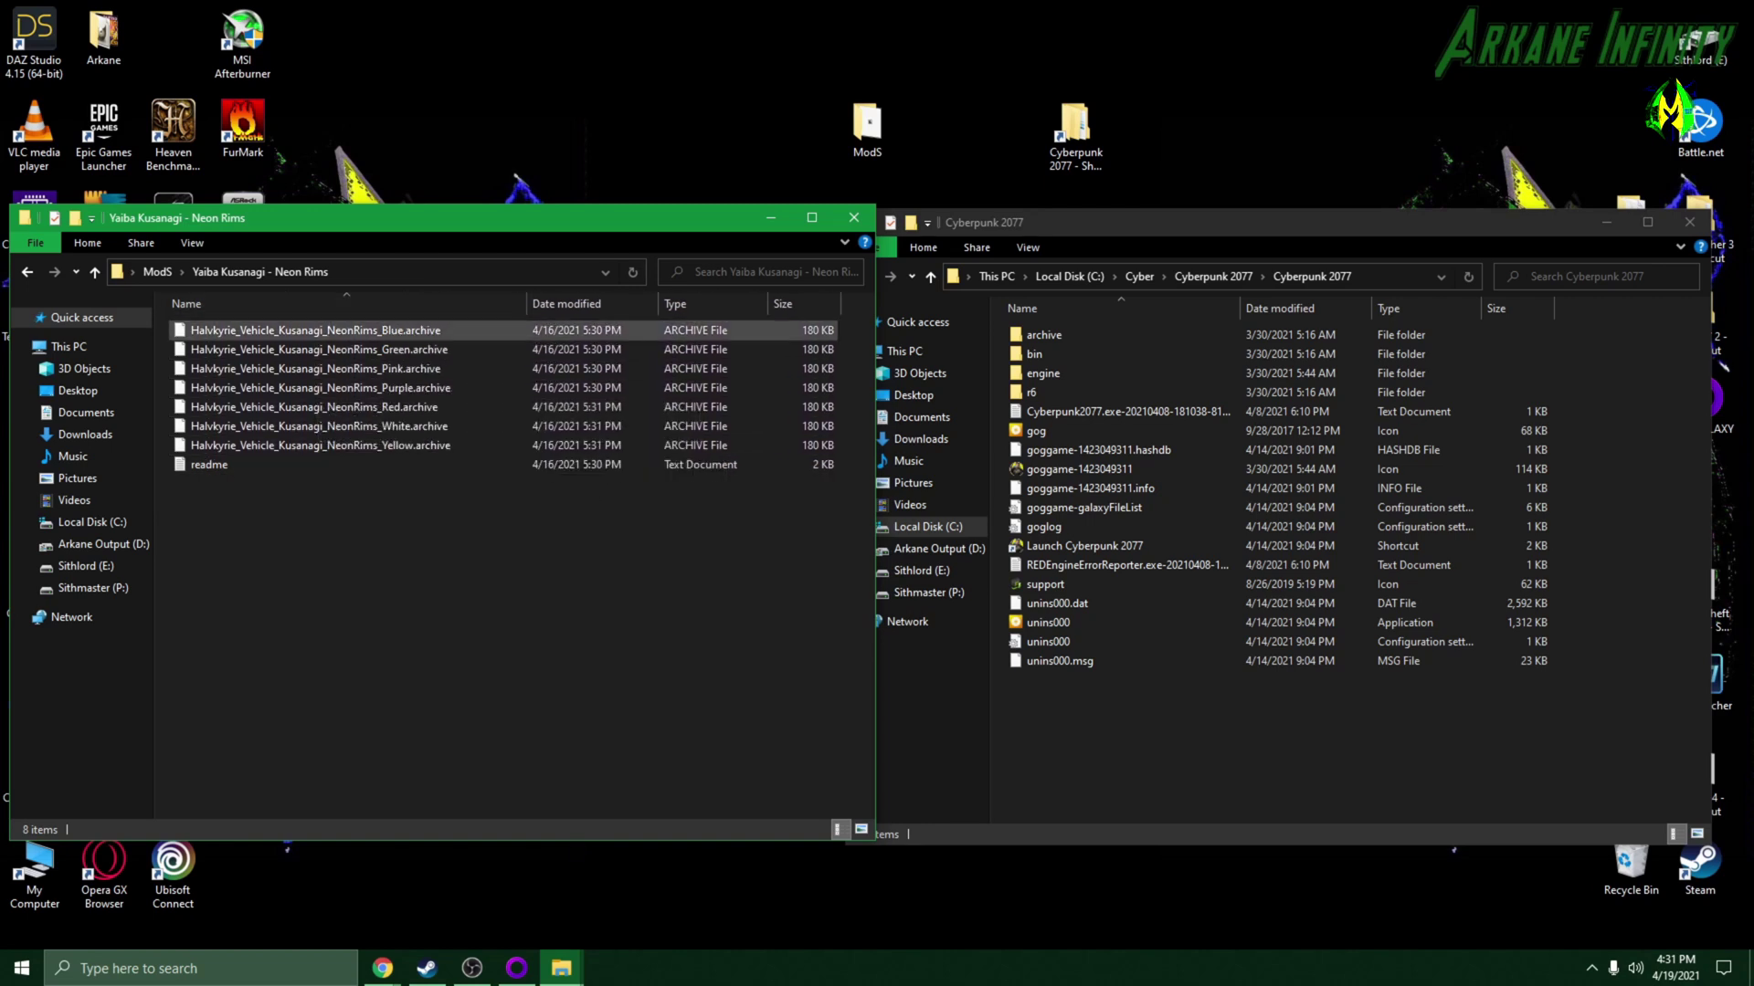
Step: Move Halvkyrie_Vehicle_Kusanagi_NeonRims_Pink.archive into the archive\pc\mod folder of the Cyberpunk 2077 installation
left_click(316, 368)
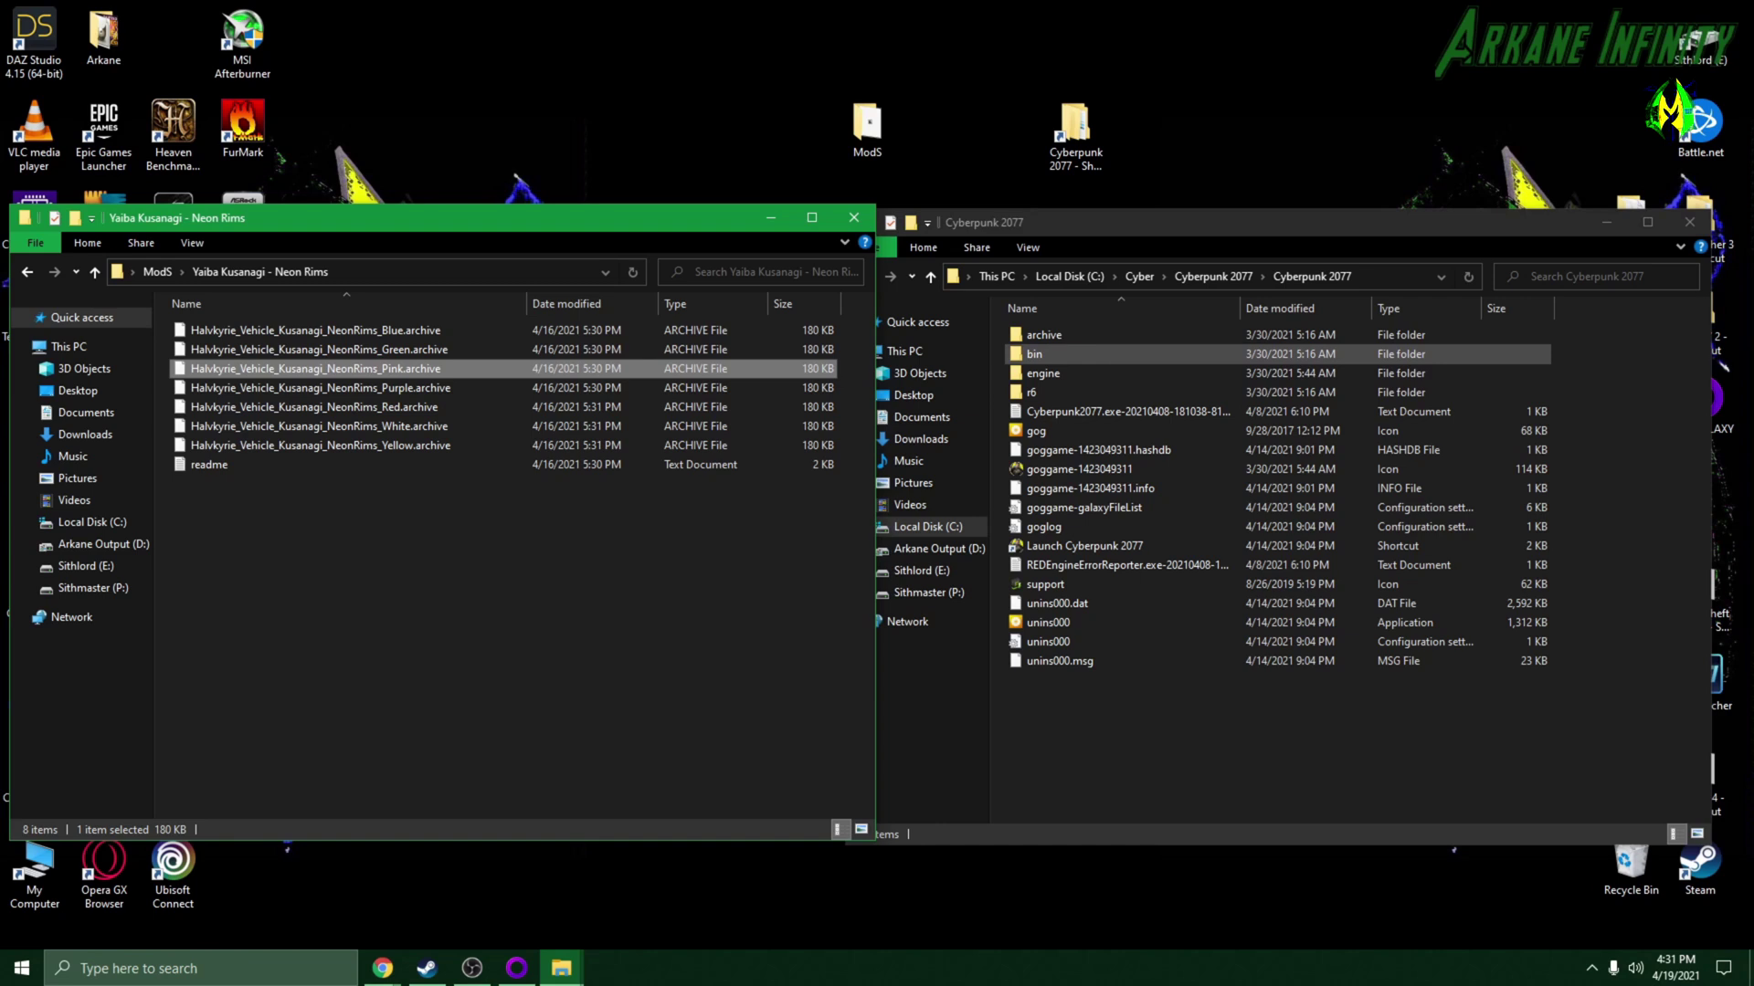
left_click(1043, 334)
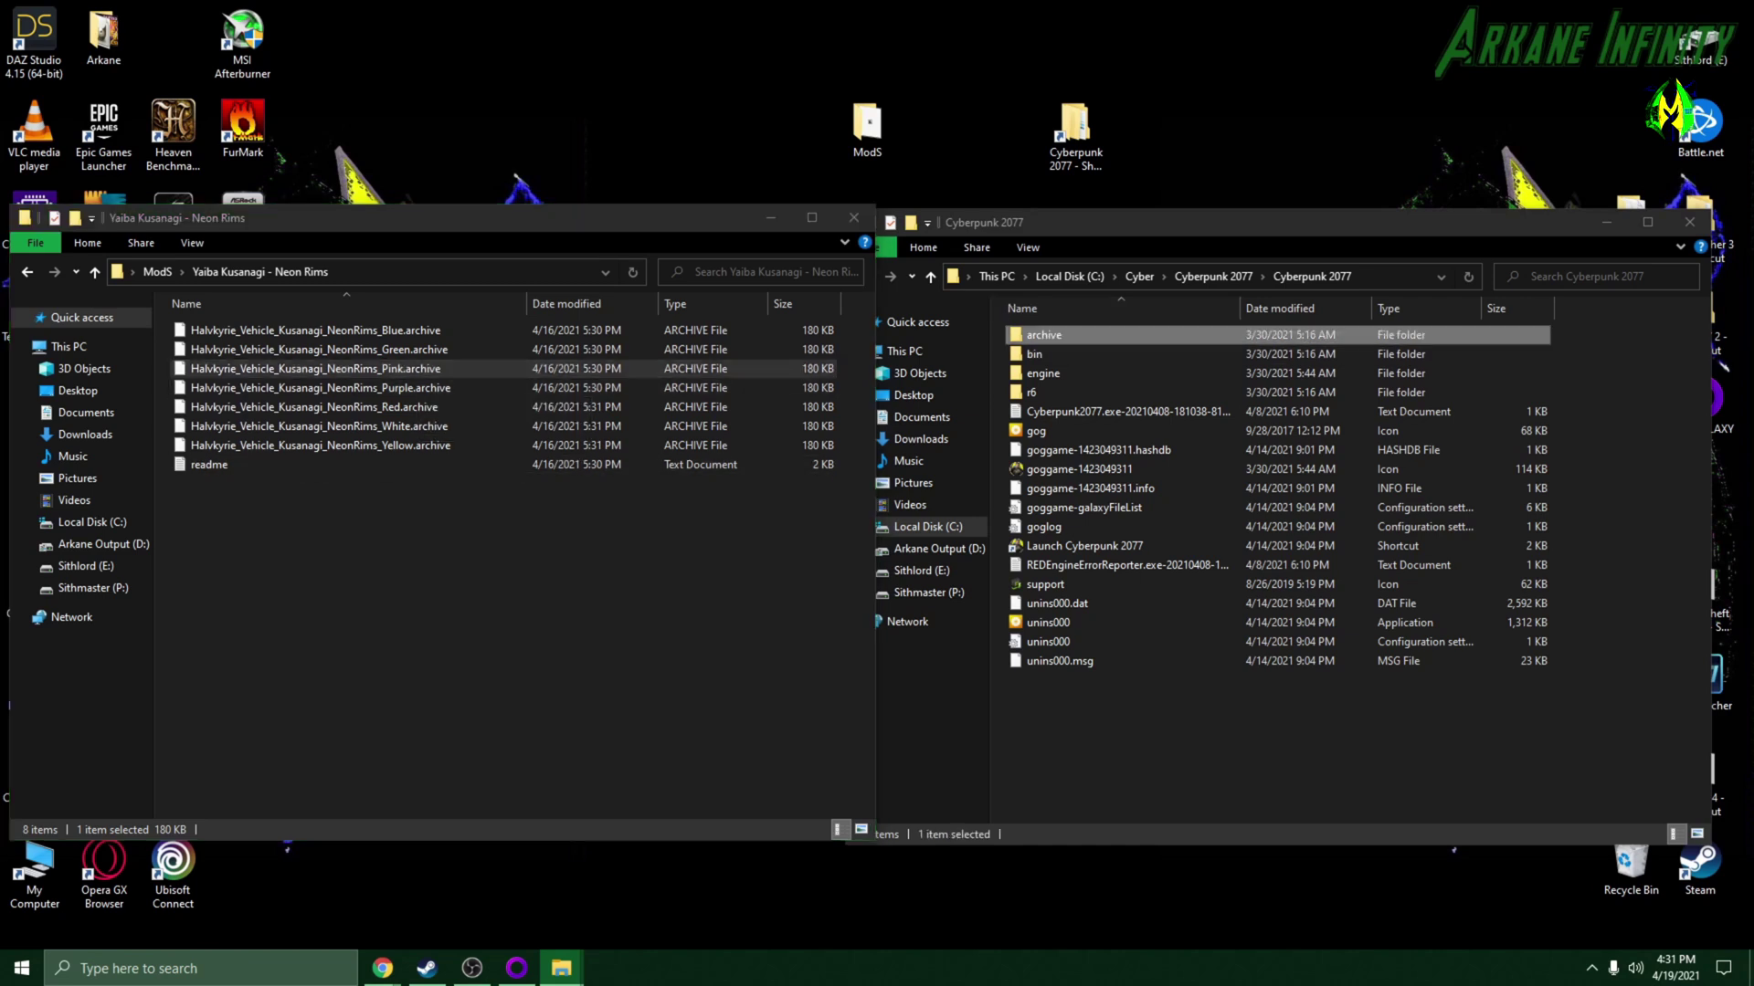
double_click(1043, 334)
double_click(1043, 335)
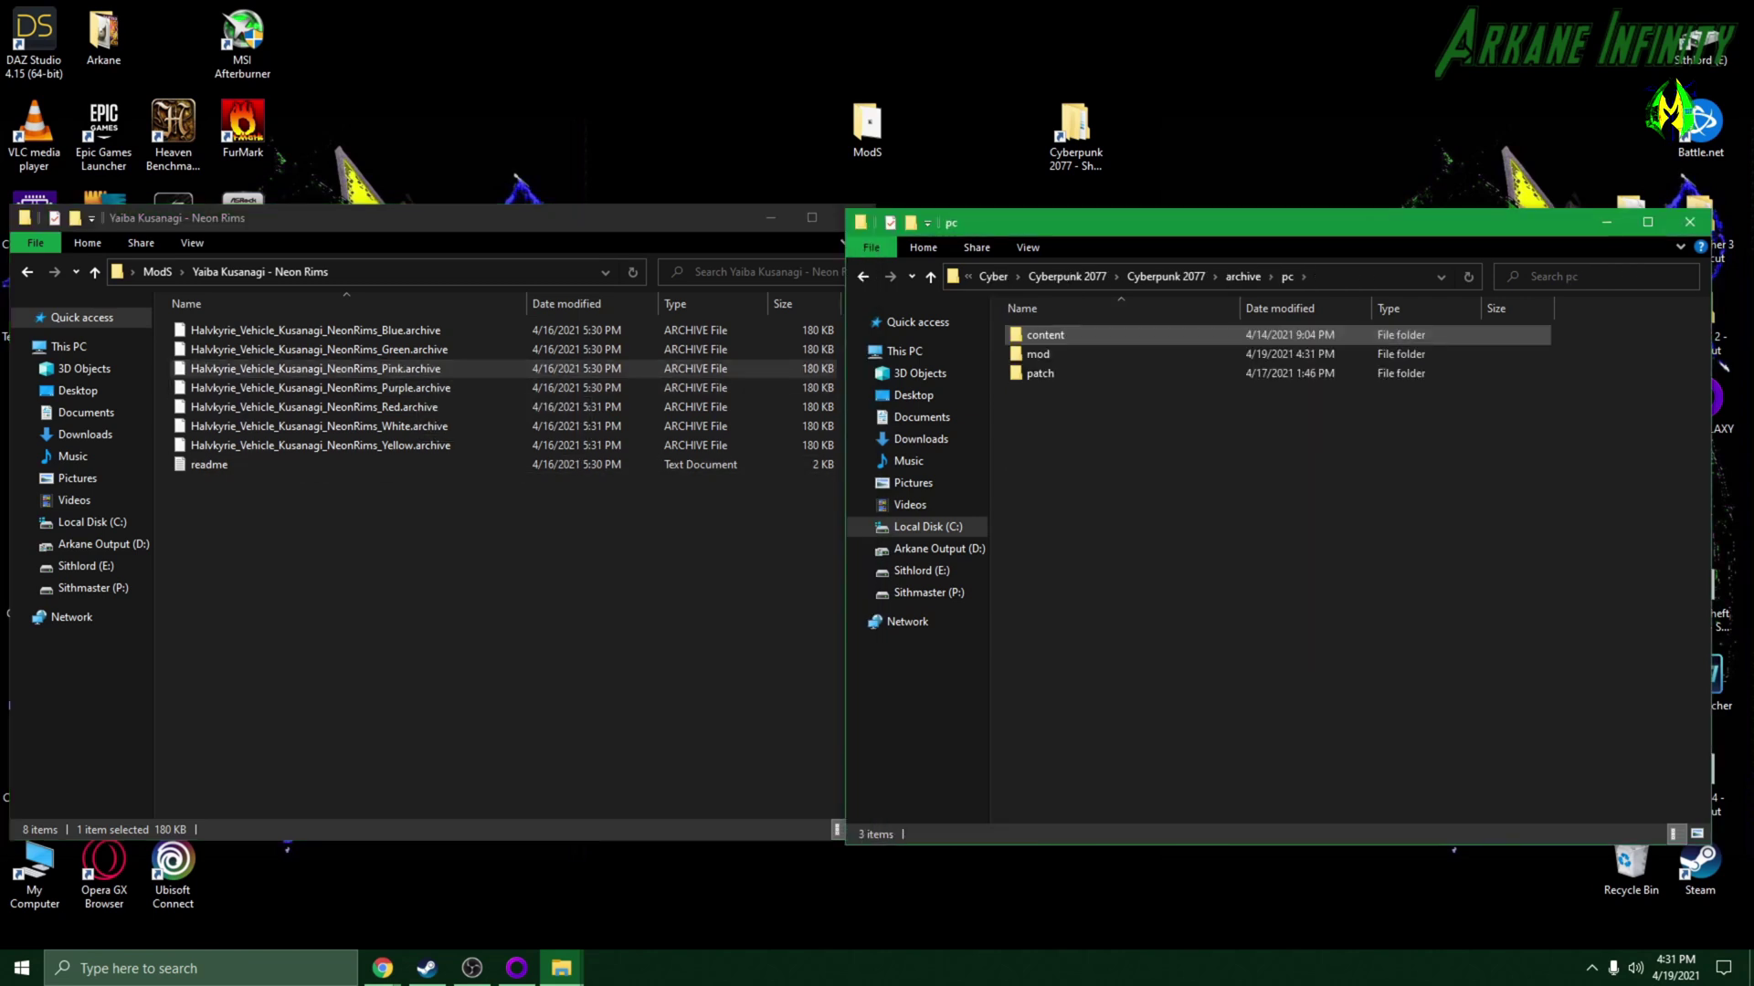
left_click(1043, 353)
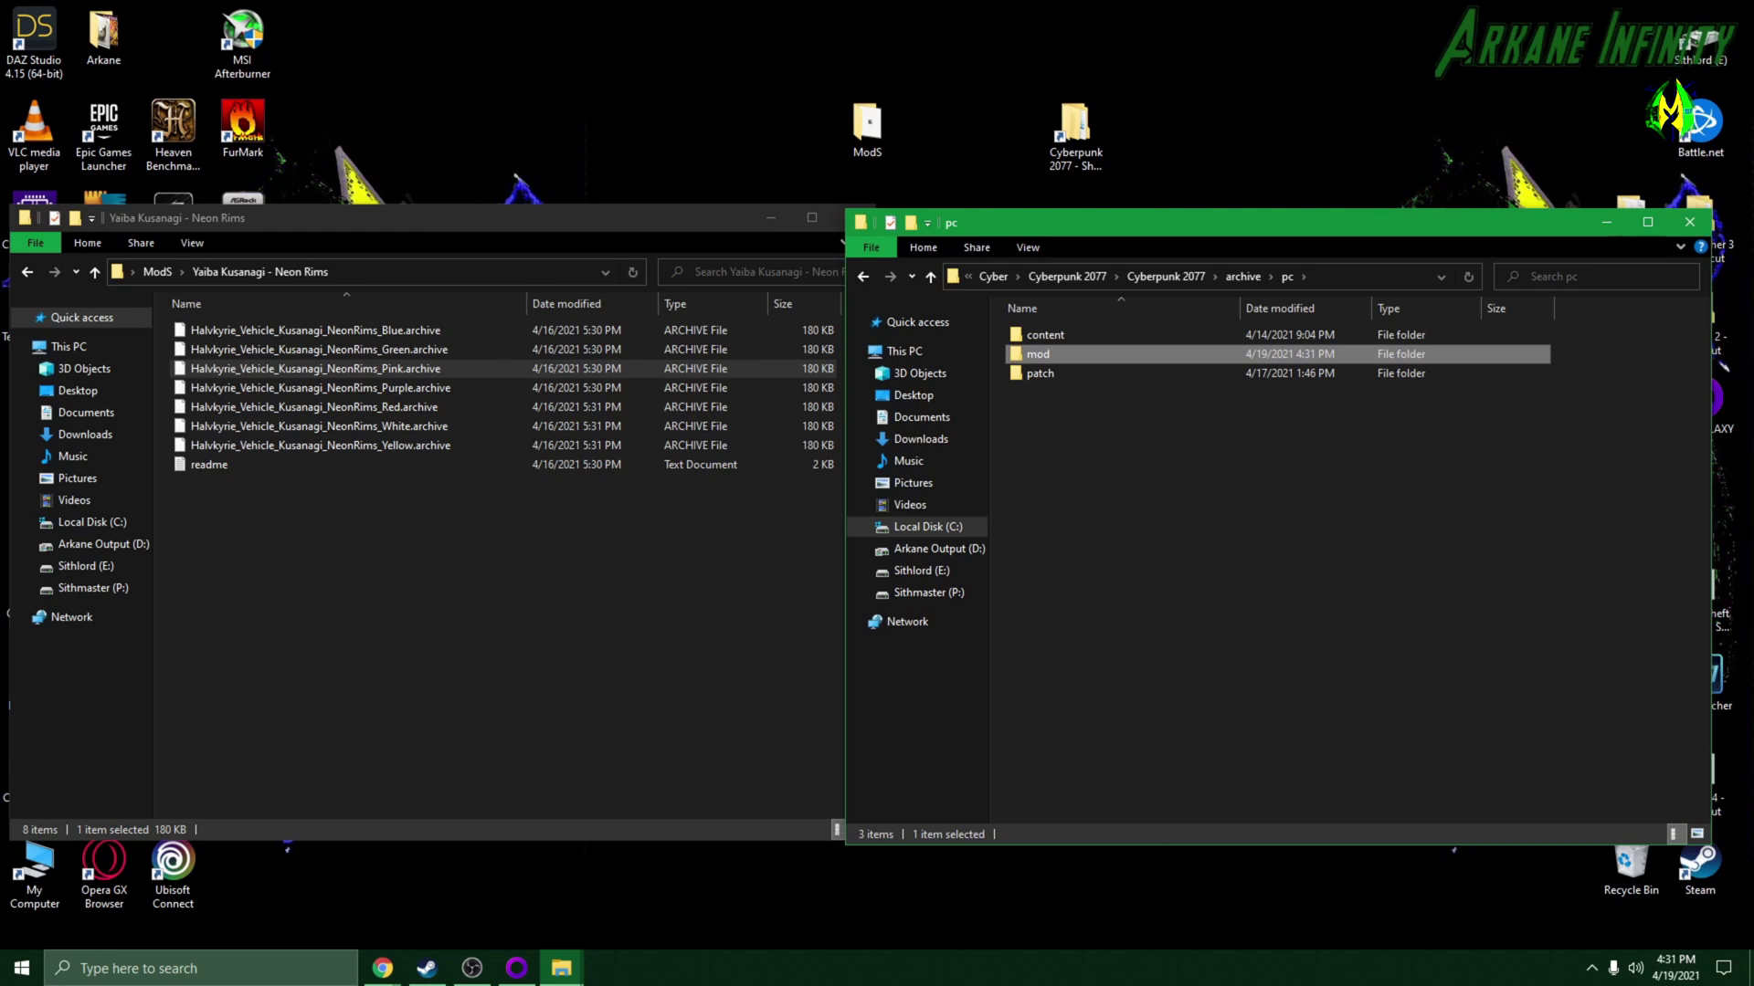
double_click(1043, 354)
left_click_drag(1101, 660, 1129, 701)
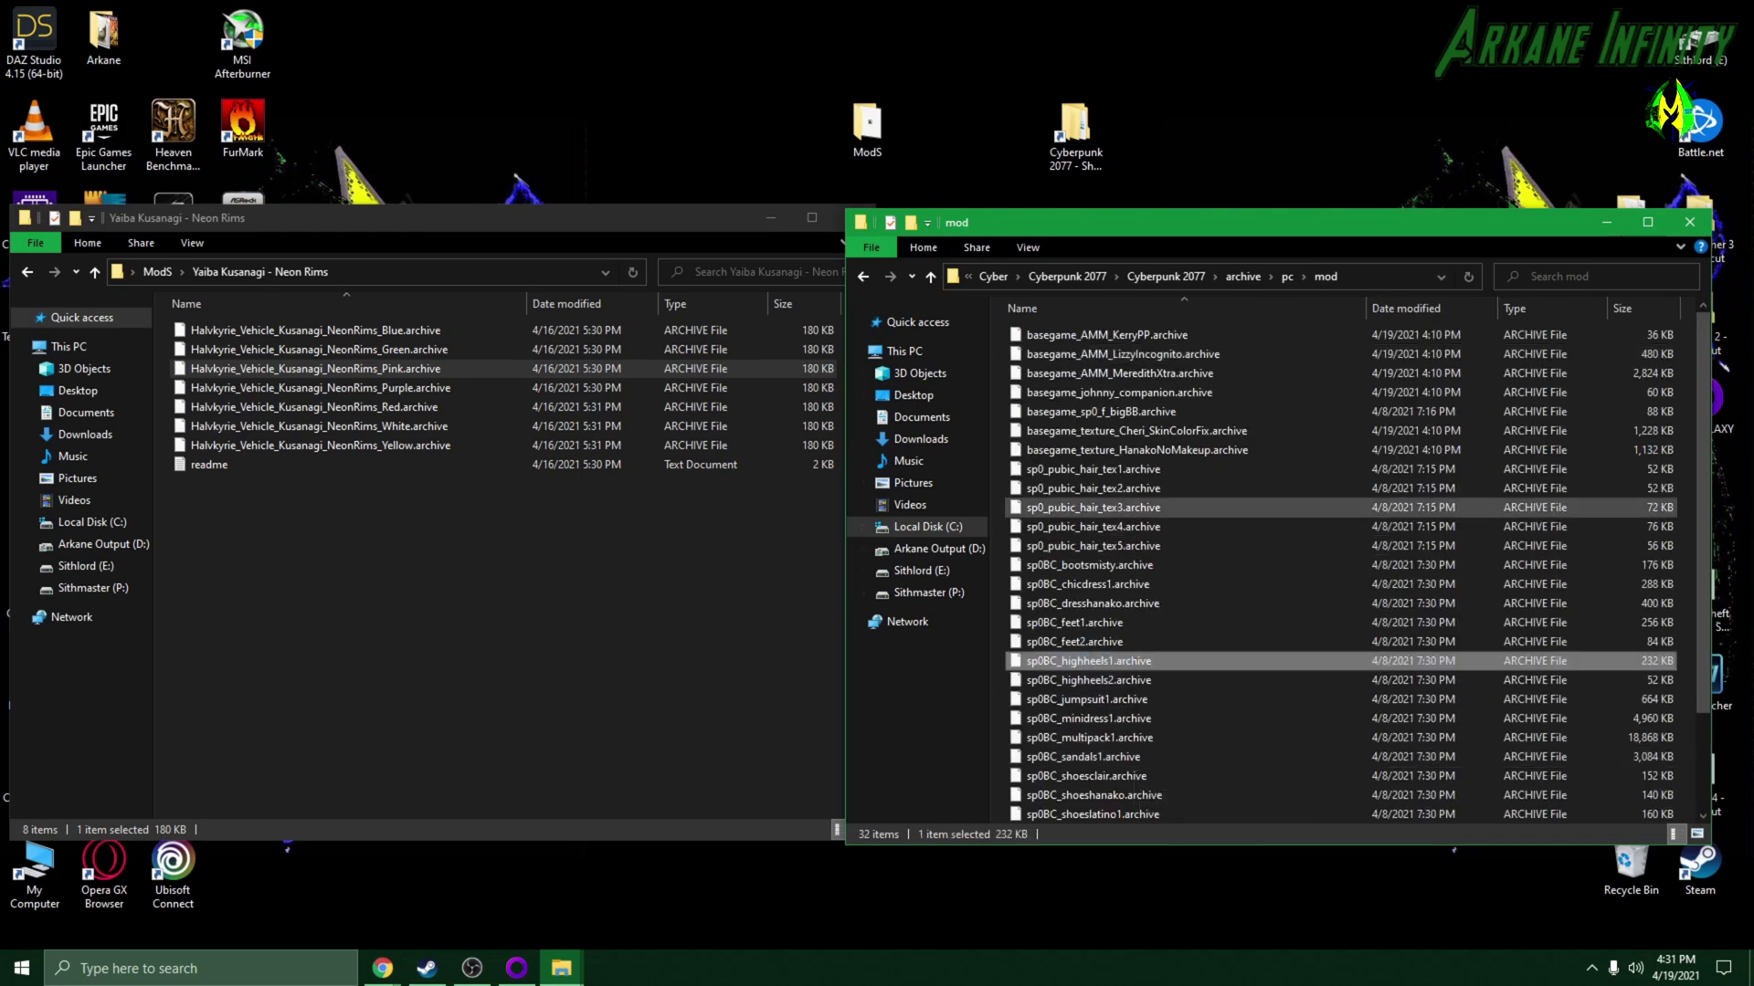
left_click_drag(384, 368, 1315, 564)
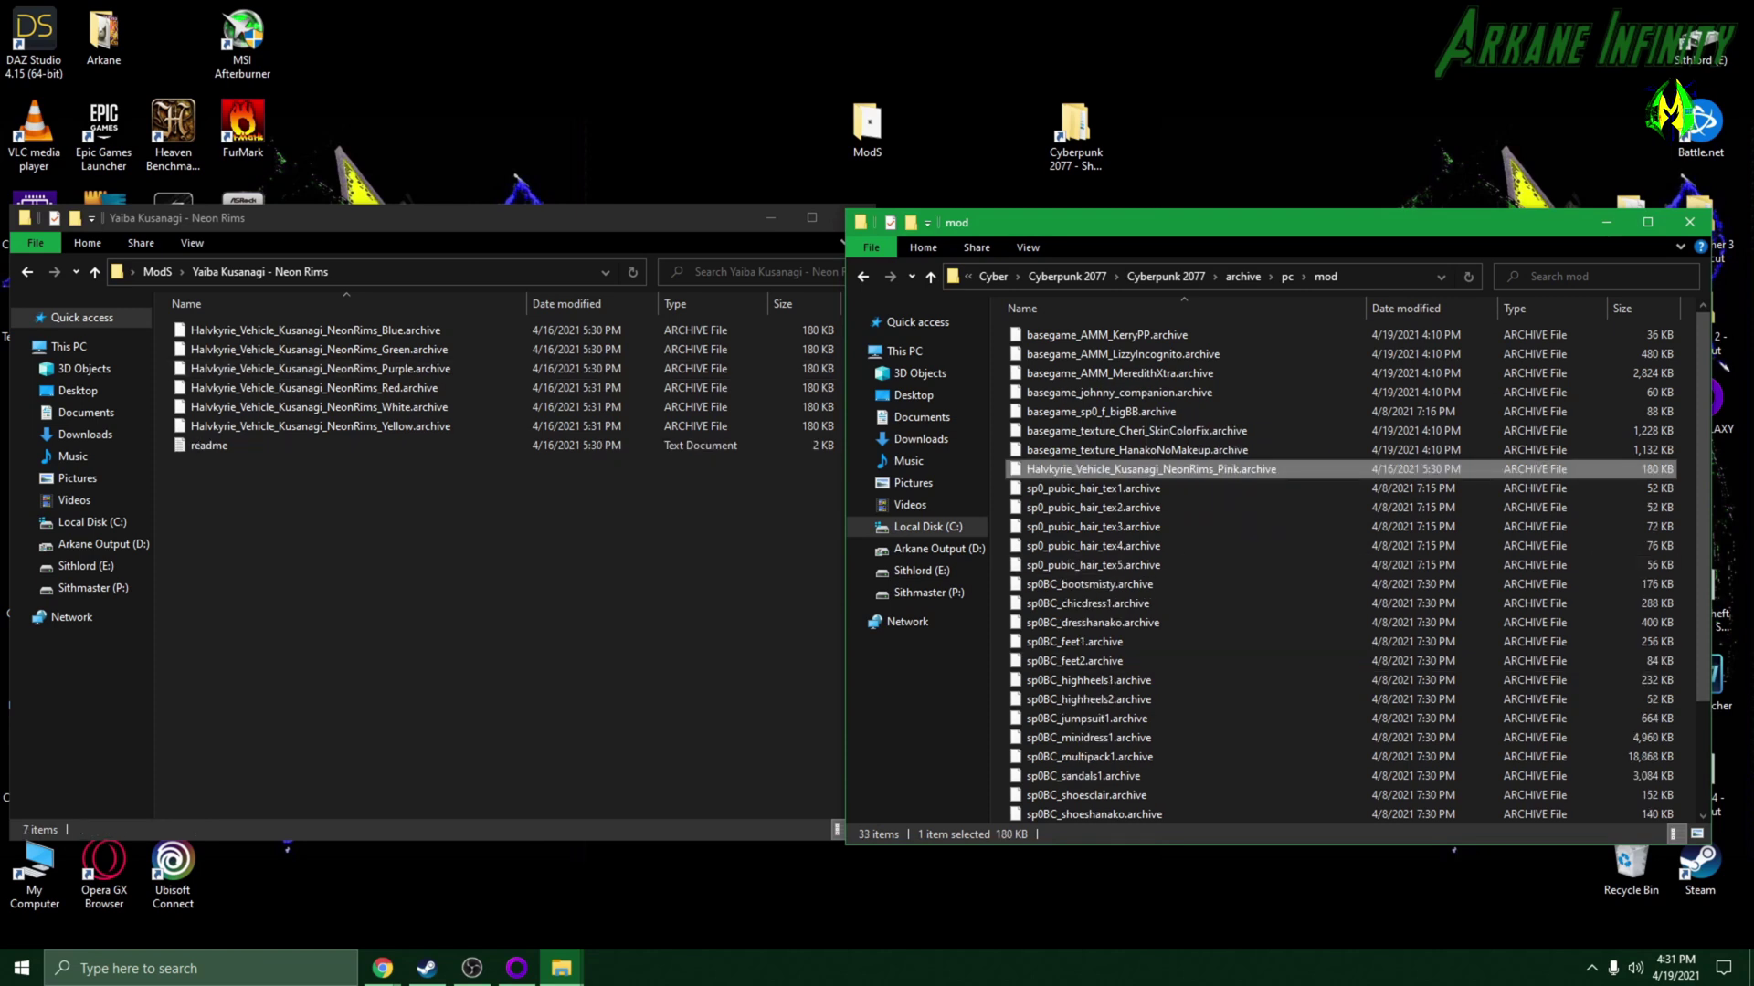